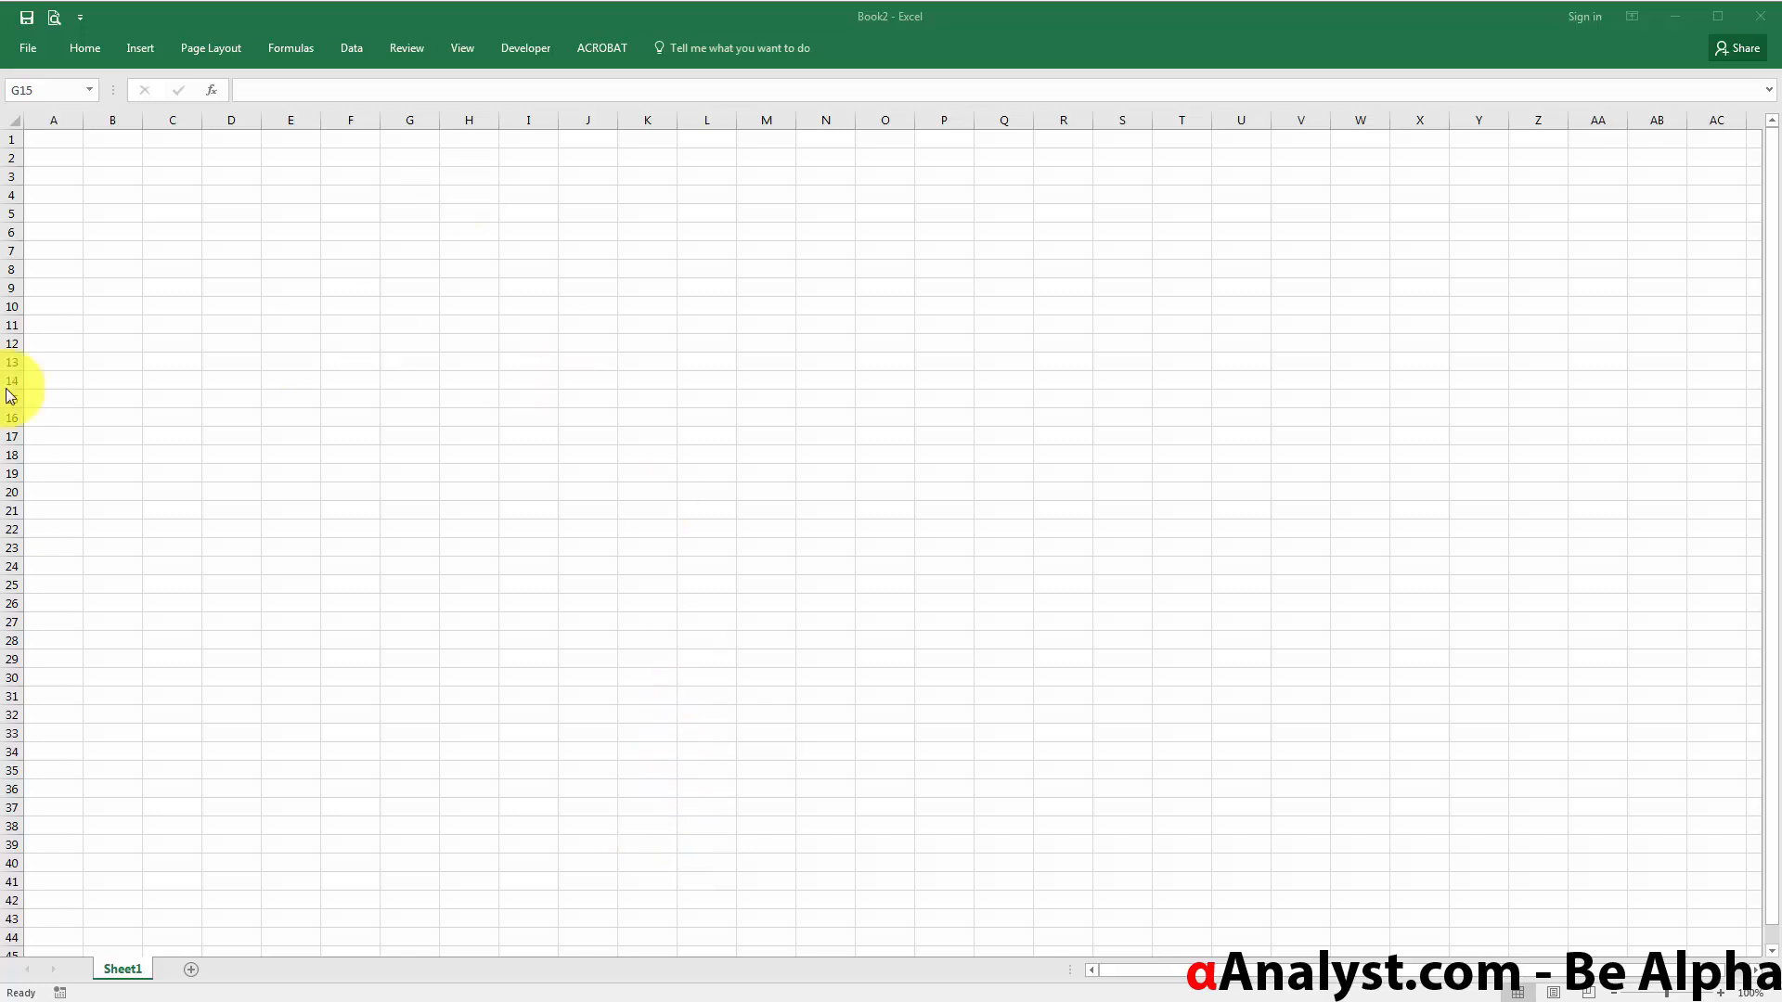
{"action": "left_click", "coordinate": [334, 286]}
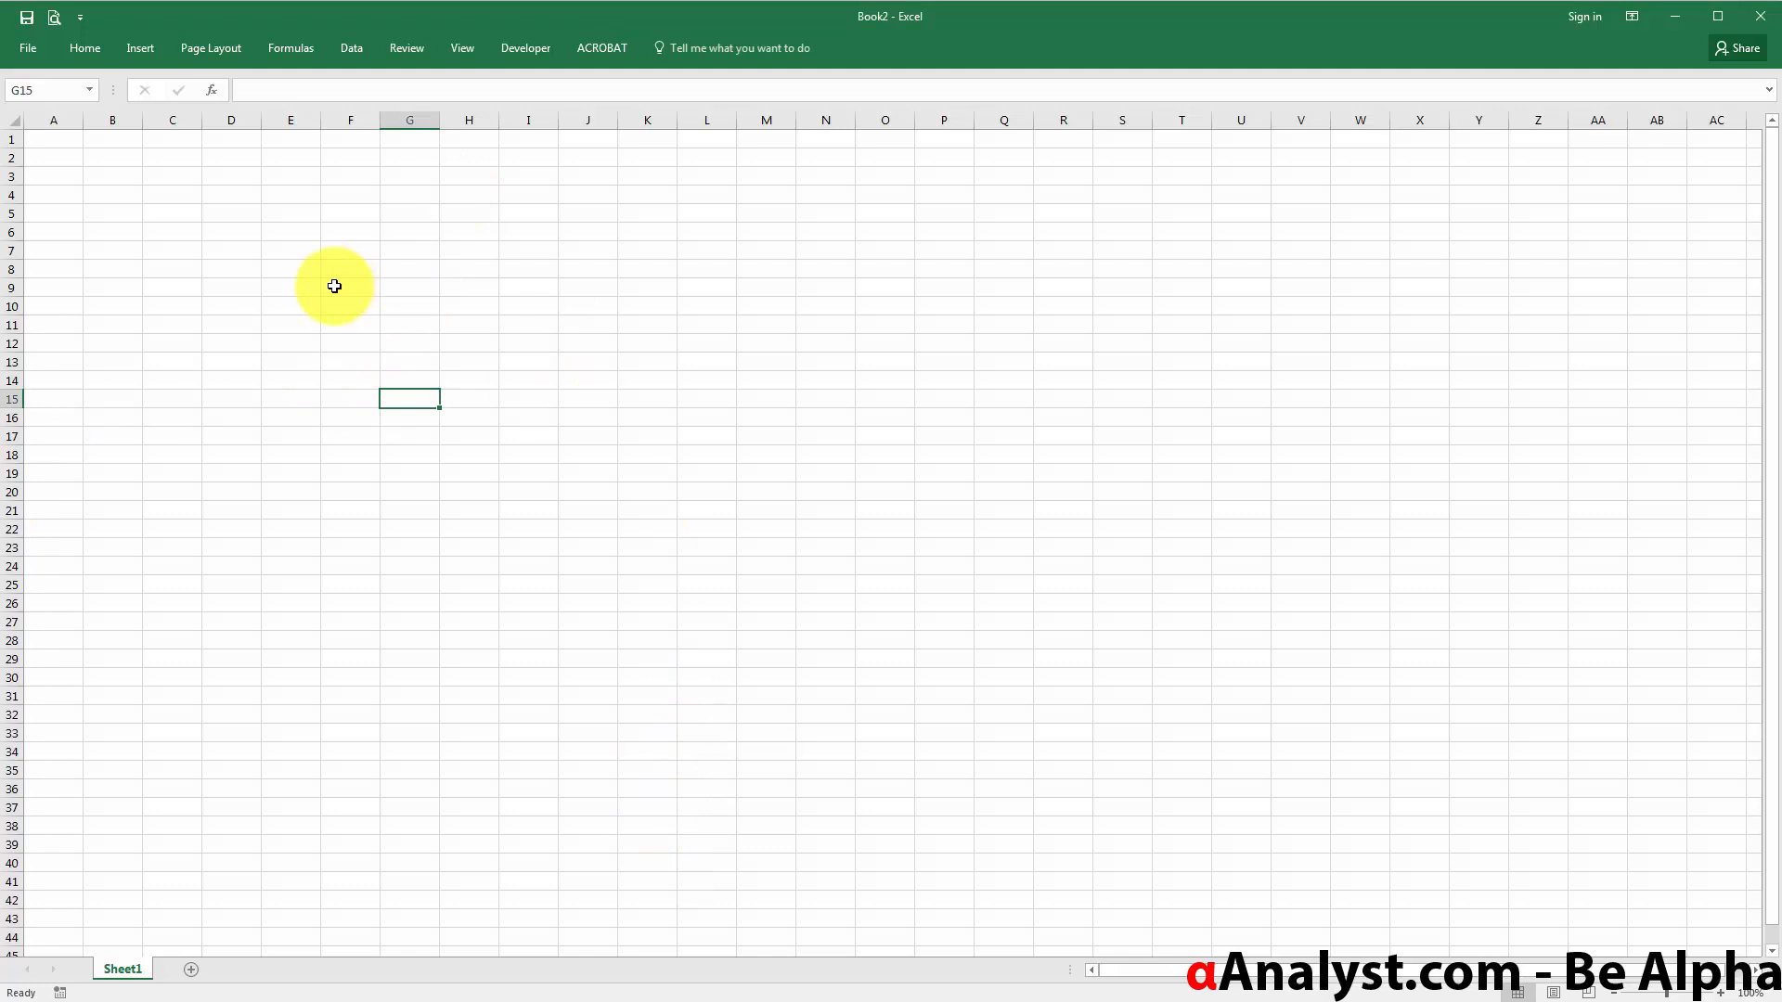
{"action": "right_click", "coordinate": [334, 286]}
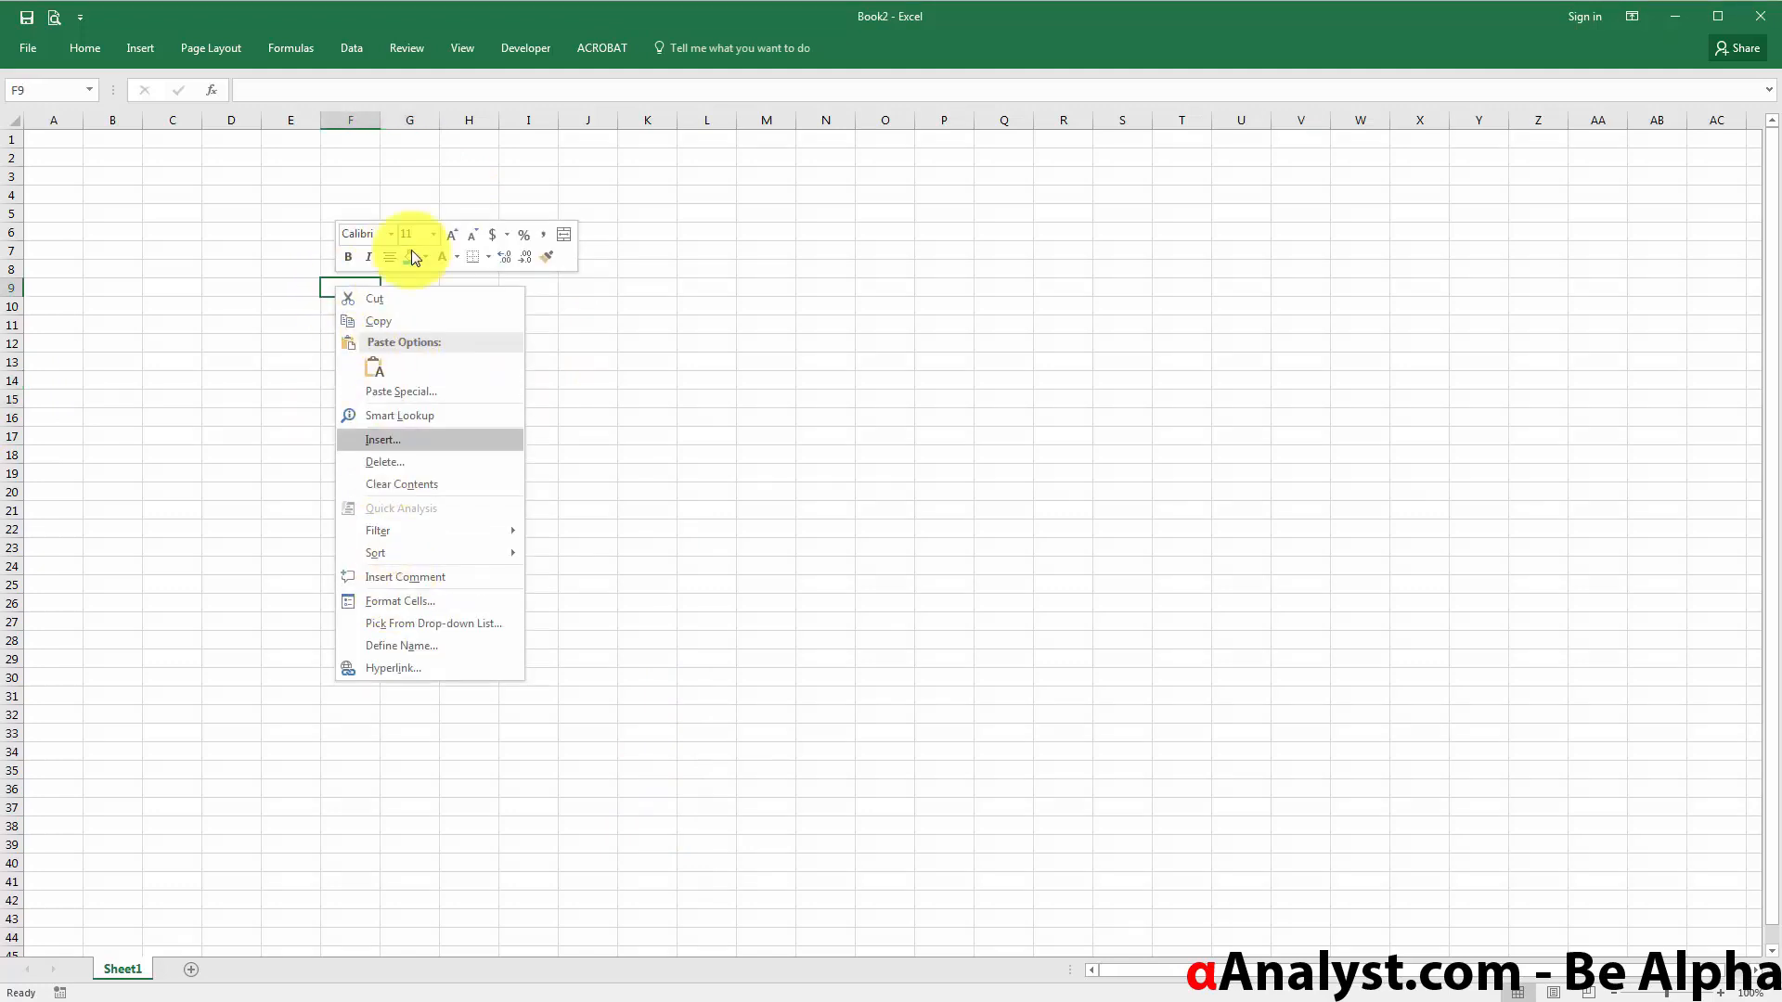
{"action": "left_click", "coordinate": [327, 288]}
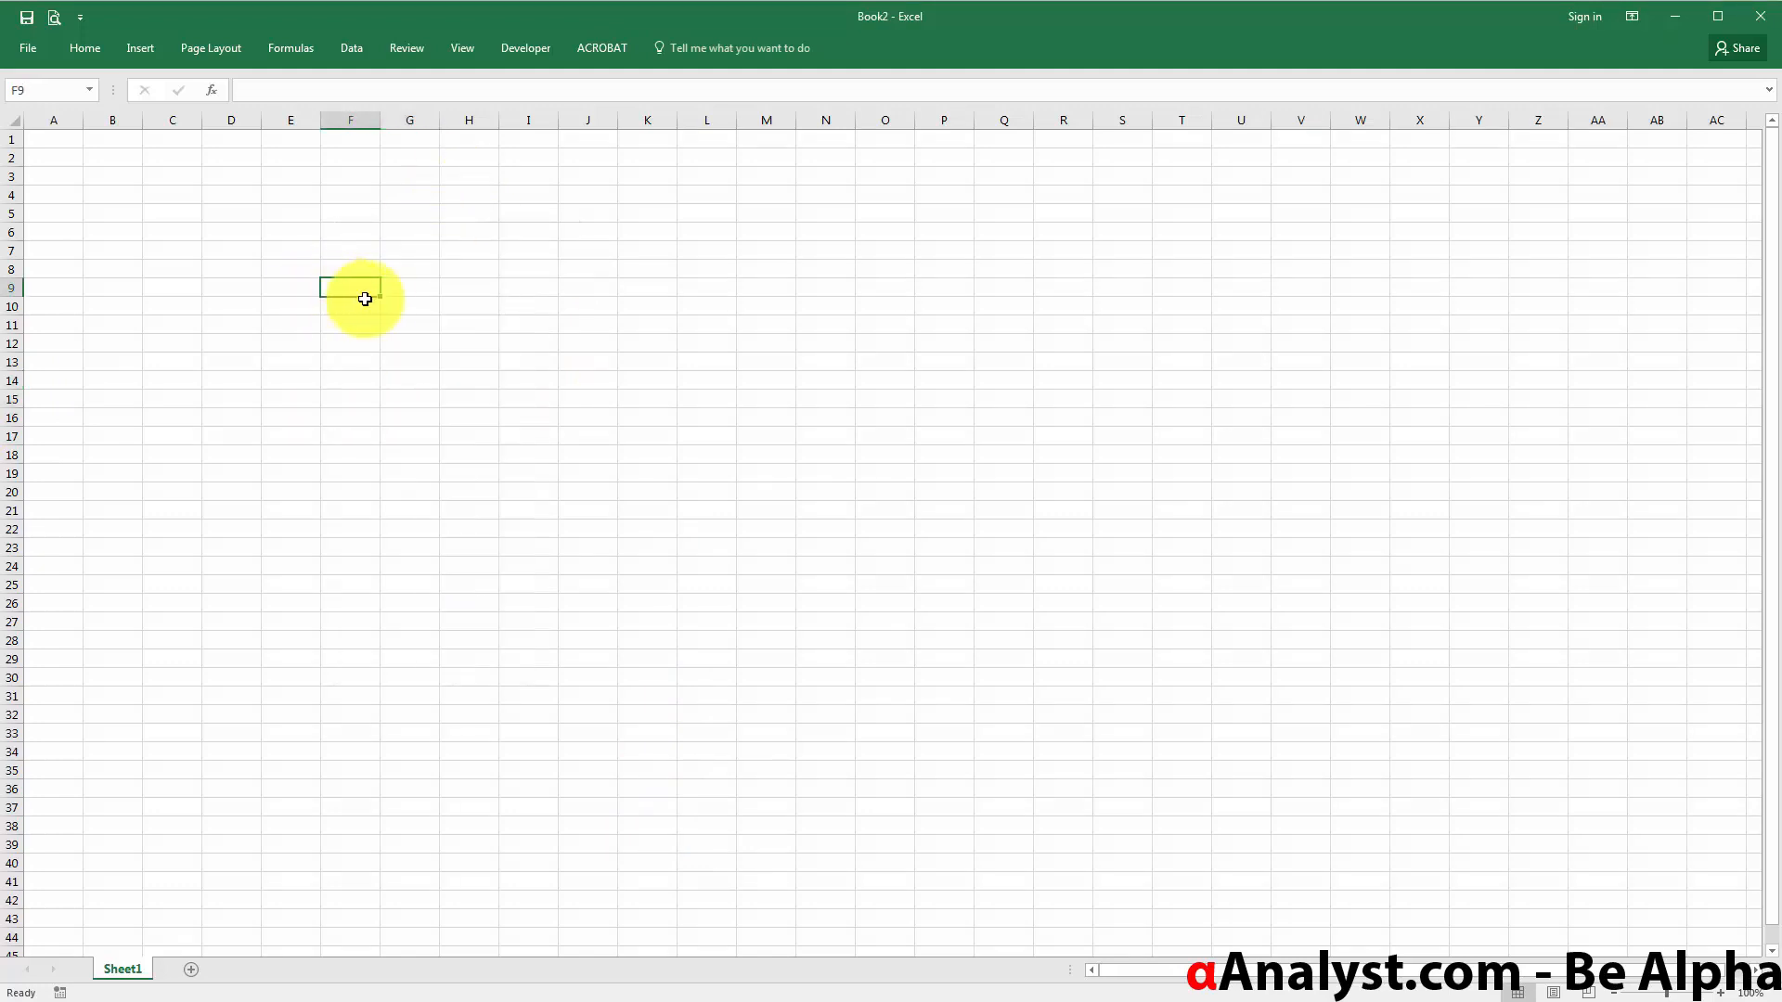
{"action": "right_click", "coordinate": [416, 318]}
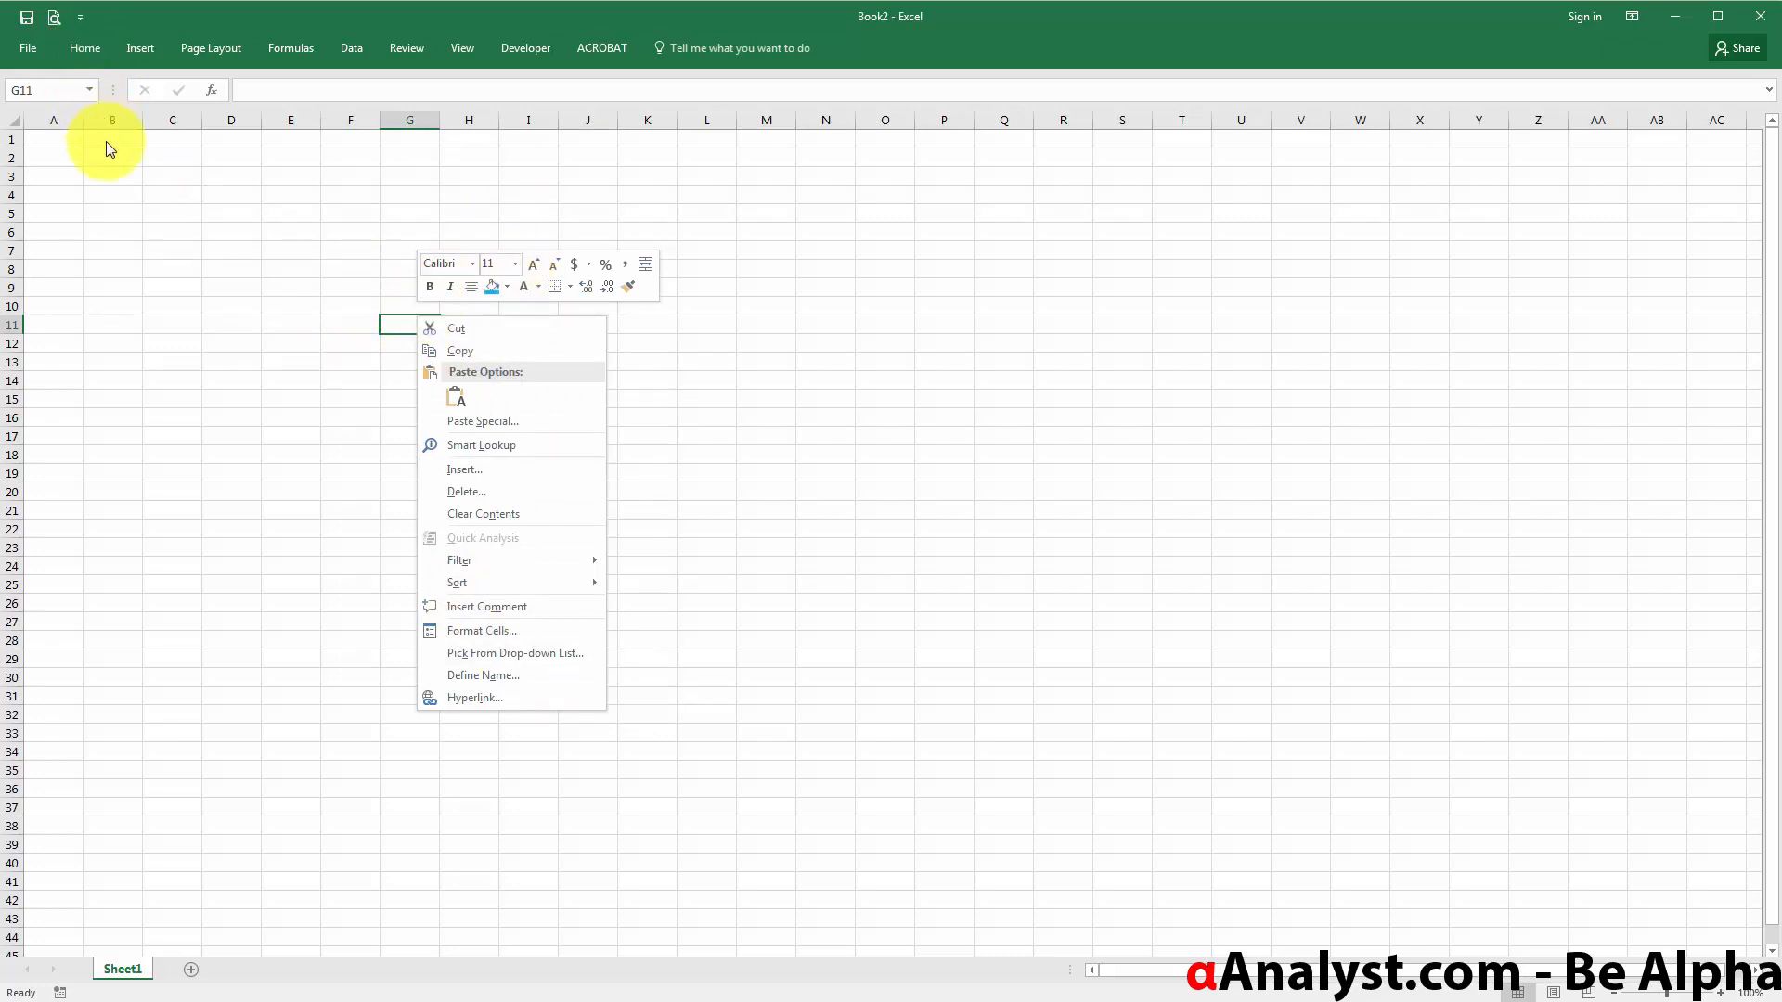
{"action": "left_click", "coordinate": [82, 44]}
{"action": "left_click", "coordinate": [88, 47]}
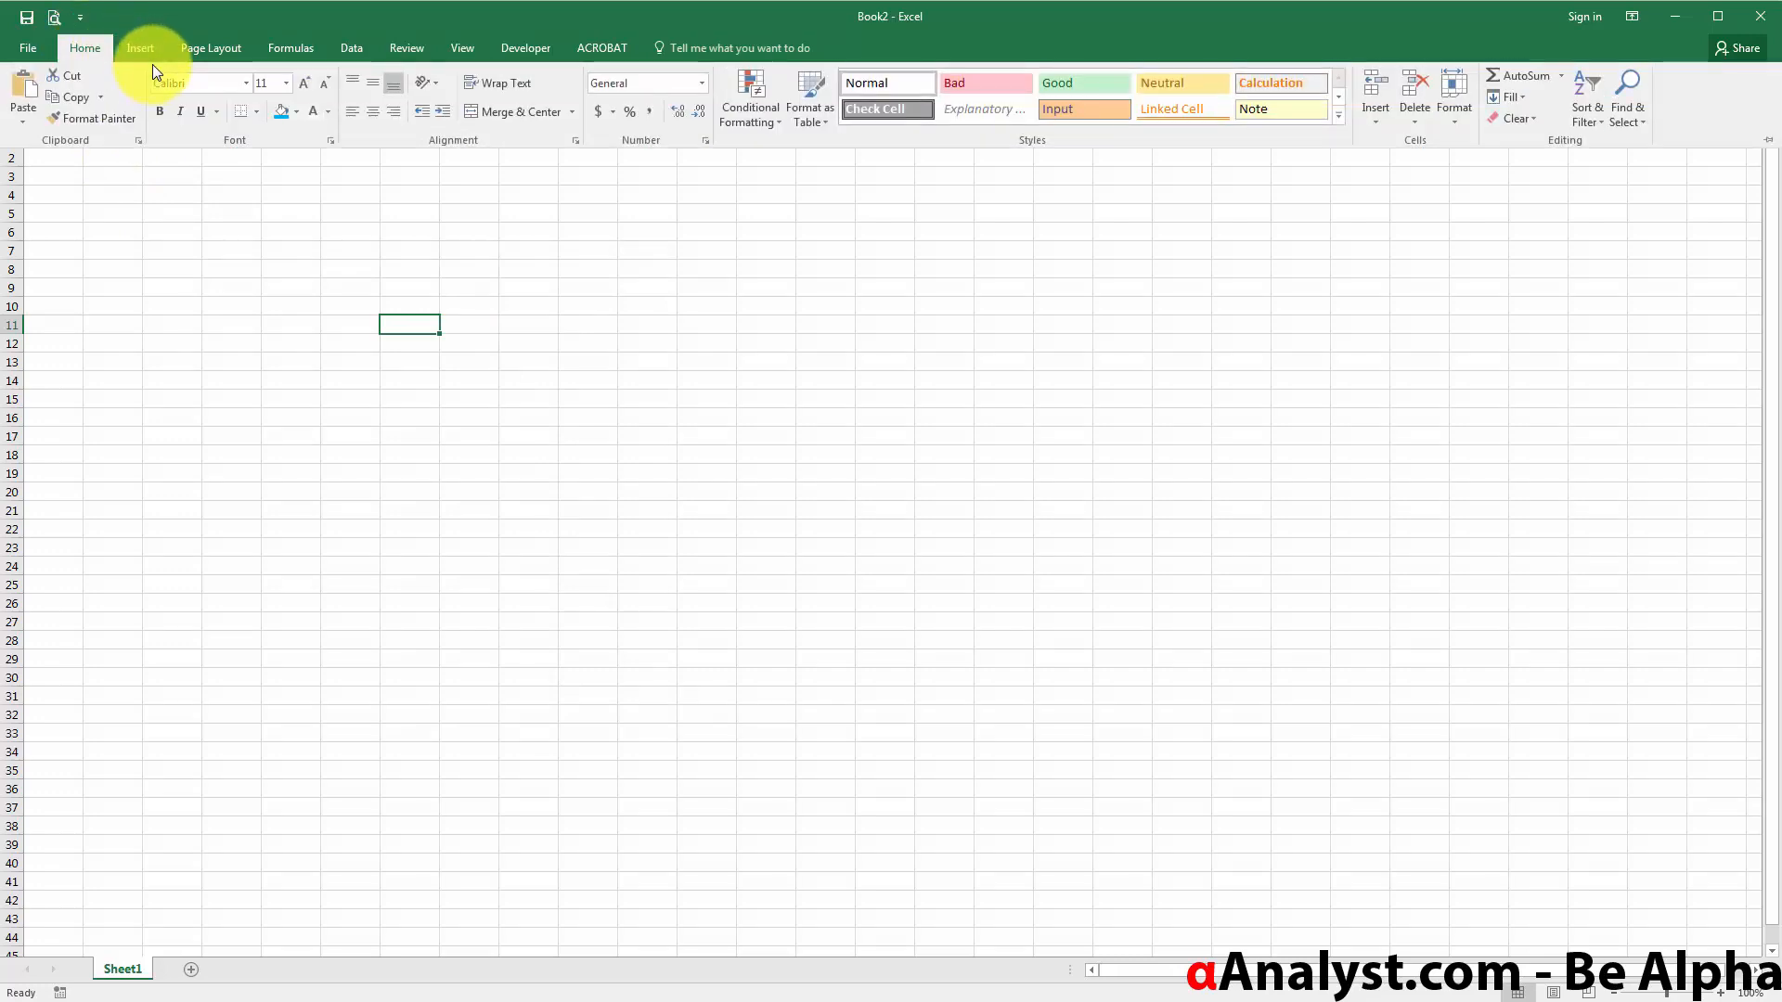
{"action": "left_click", "coordinate": [141, 47]}
{"action": "left_click", "coordinate": [200, 48]}
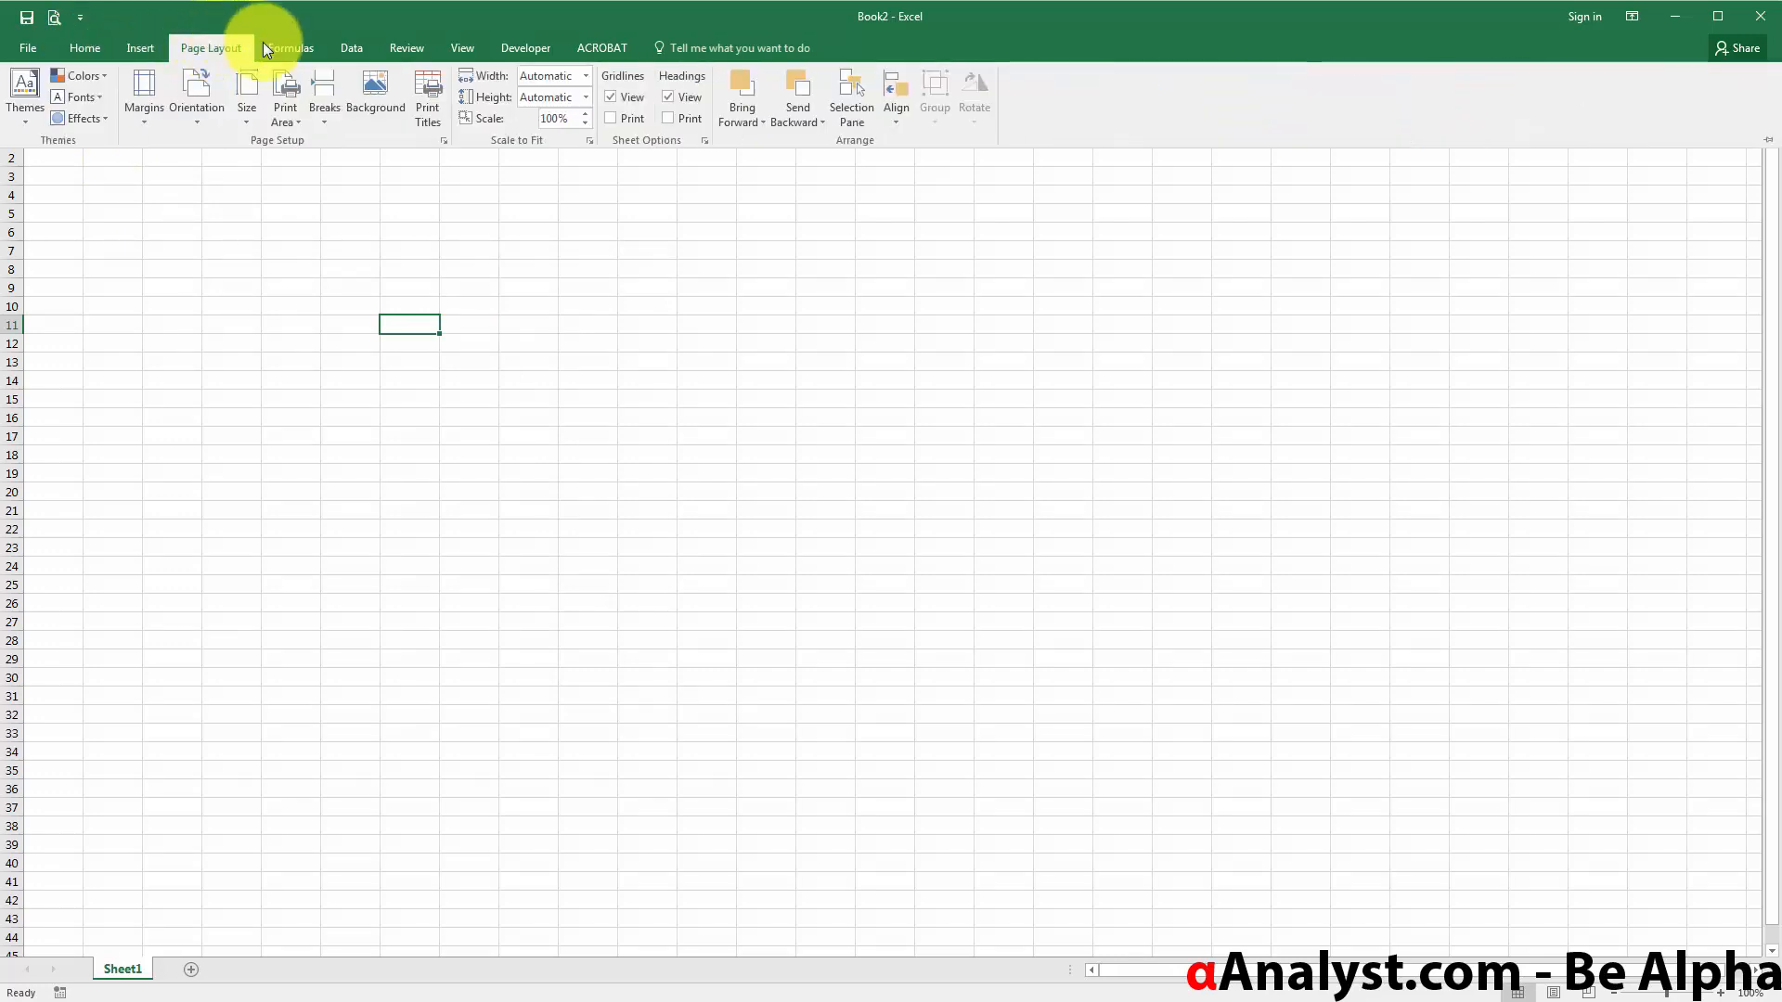
{"action": "left_click", "coordinate": [293, 48]}
{"action": "left_click", "coordinate": [406, 48]}
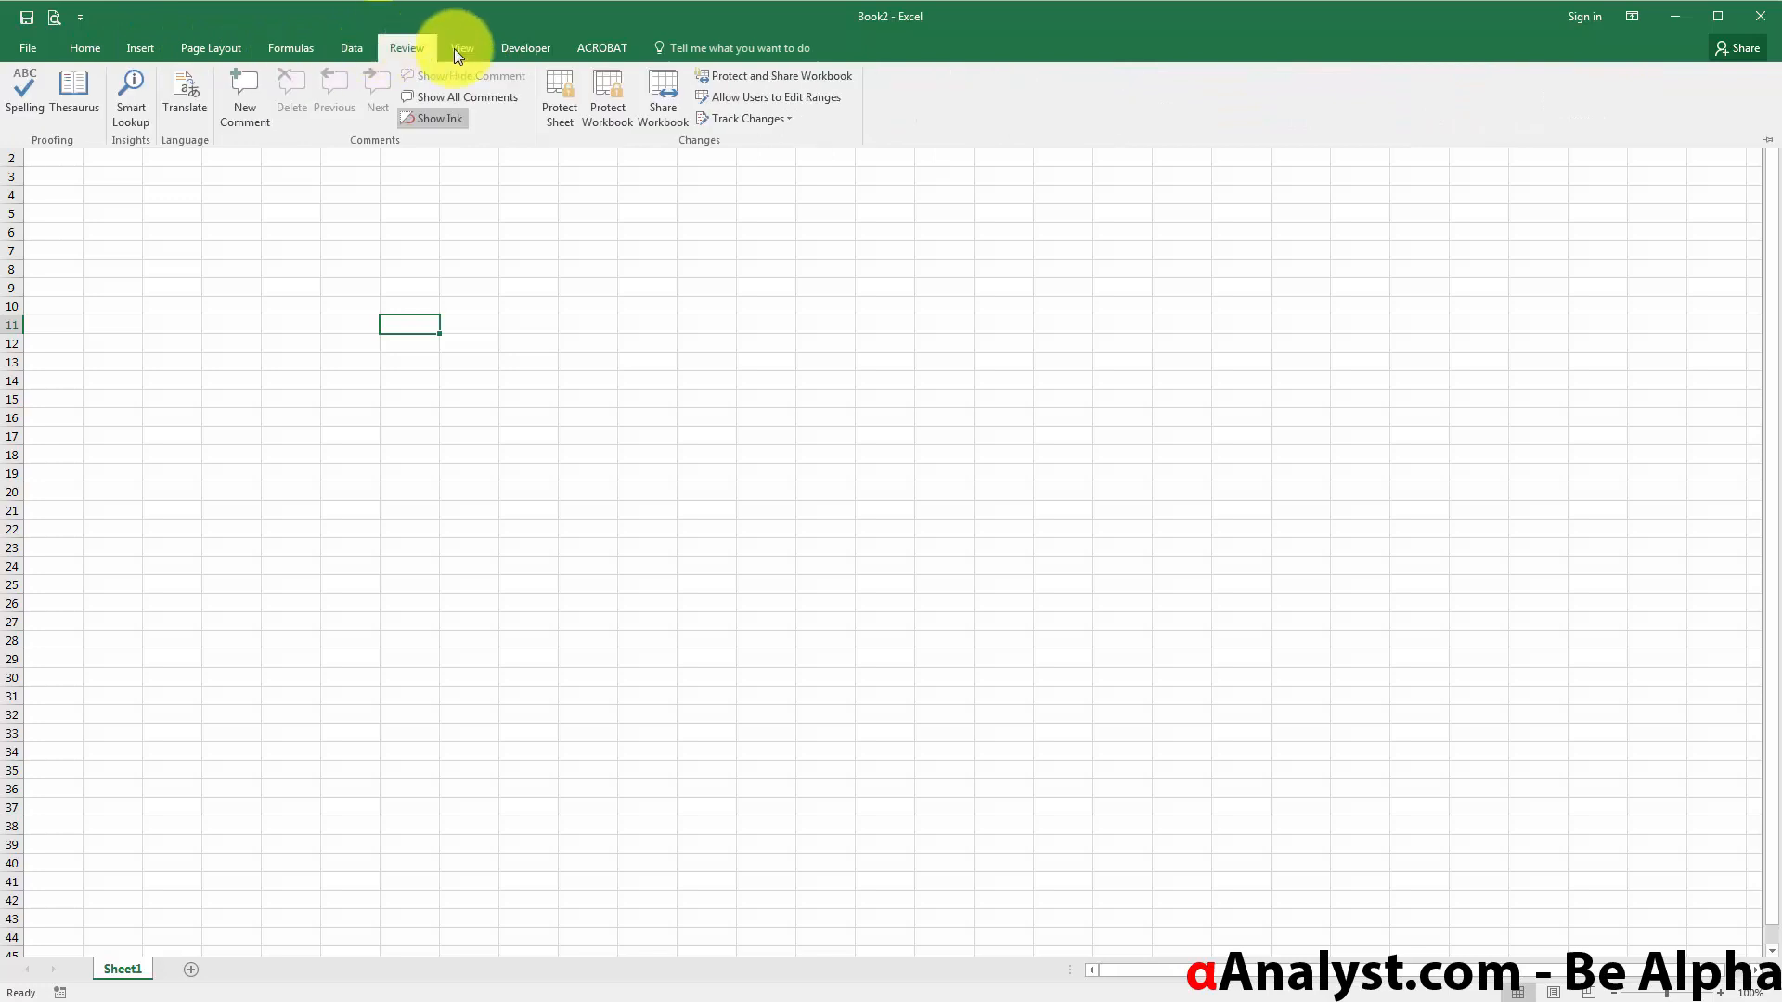
{"action": "left_click", "coordinate": [525, 47]}
{"action": "left_click", "coordinate": [602, 47]}
{"action": "left_click", "coordinate": [84, 48]}
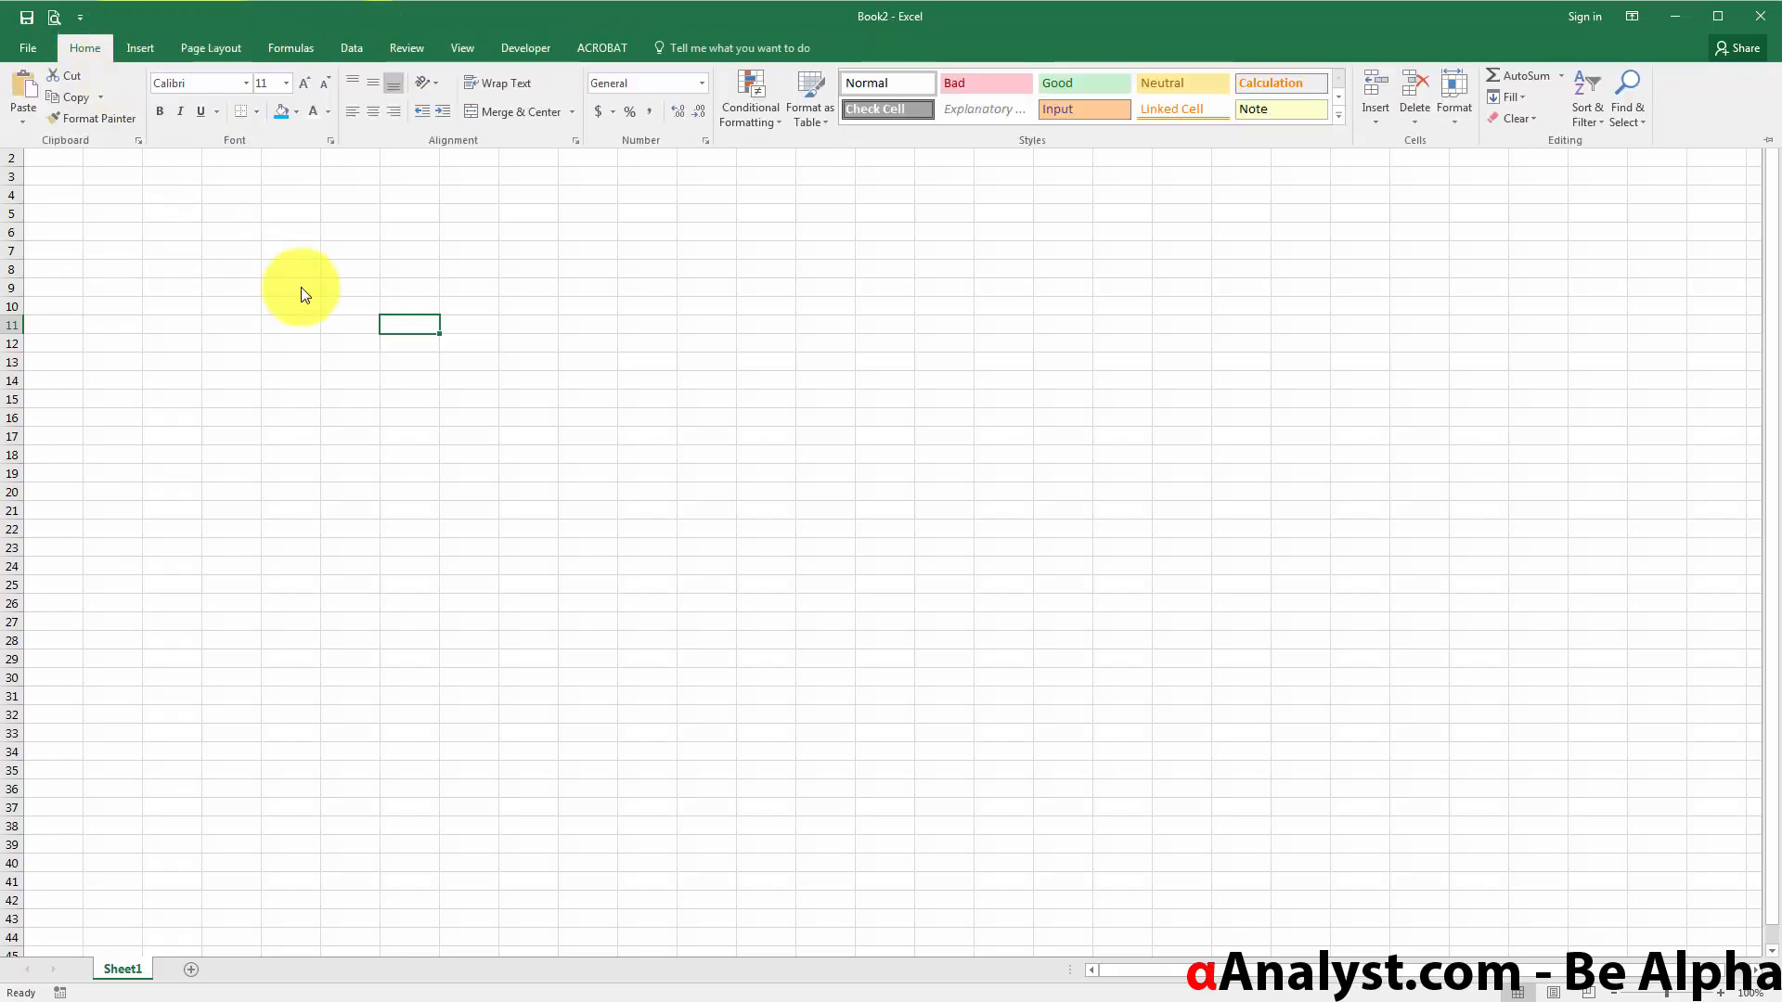
{"action": "left_click", "coordinate": [311, 295]}
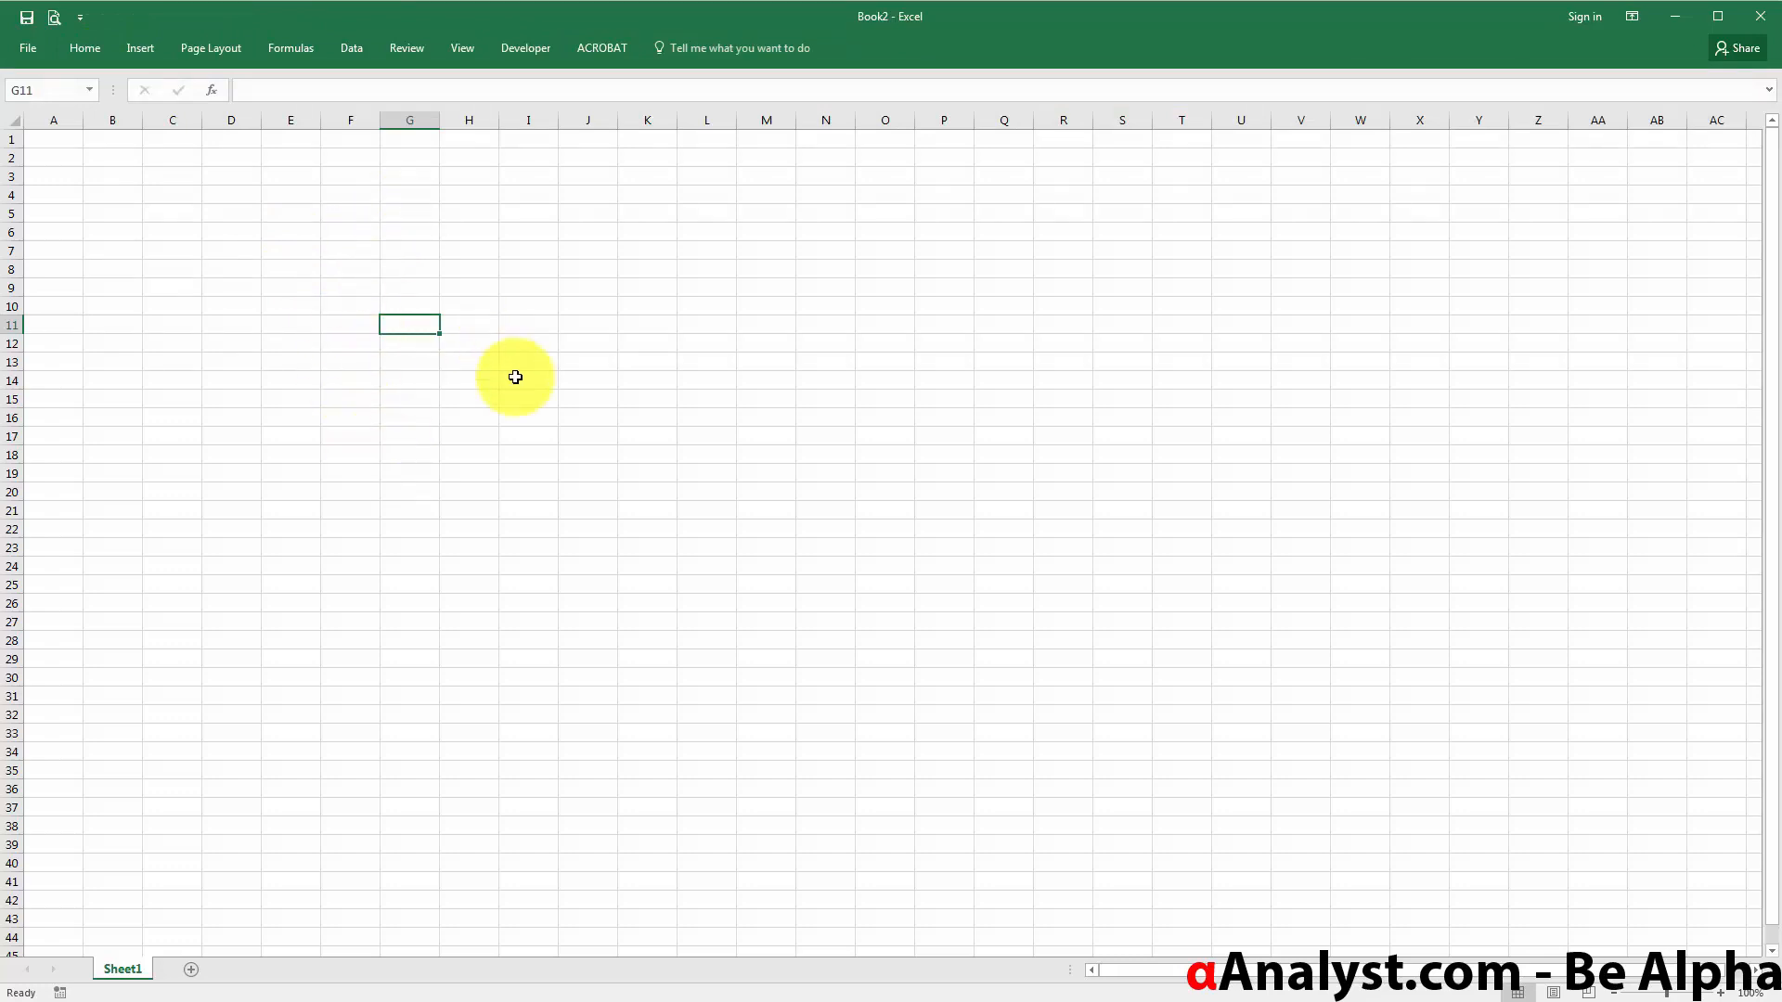
- Enter the text "We can do this!!!!!!" in cell E14
{"action": "right_click", "coordinate": [317, 372]}
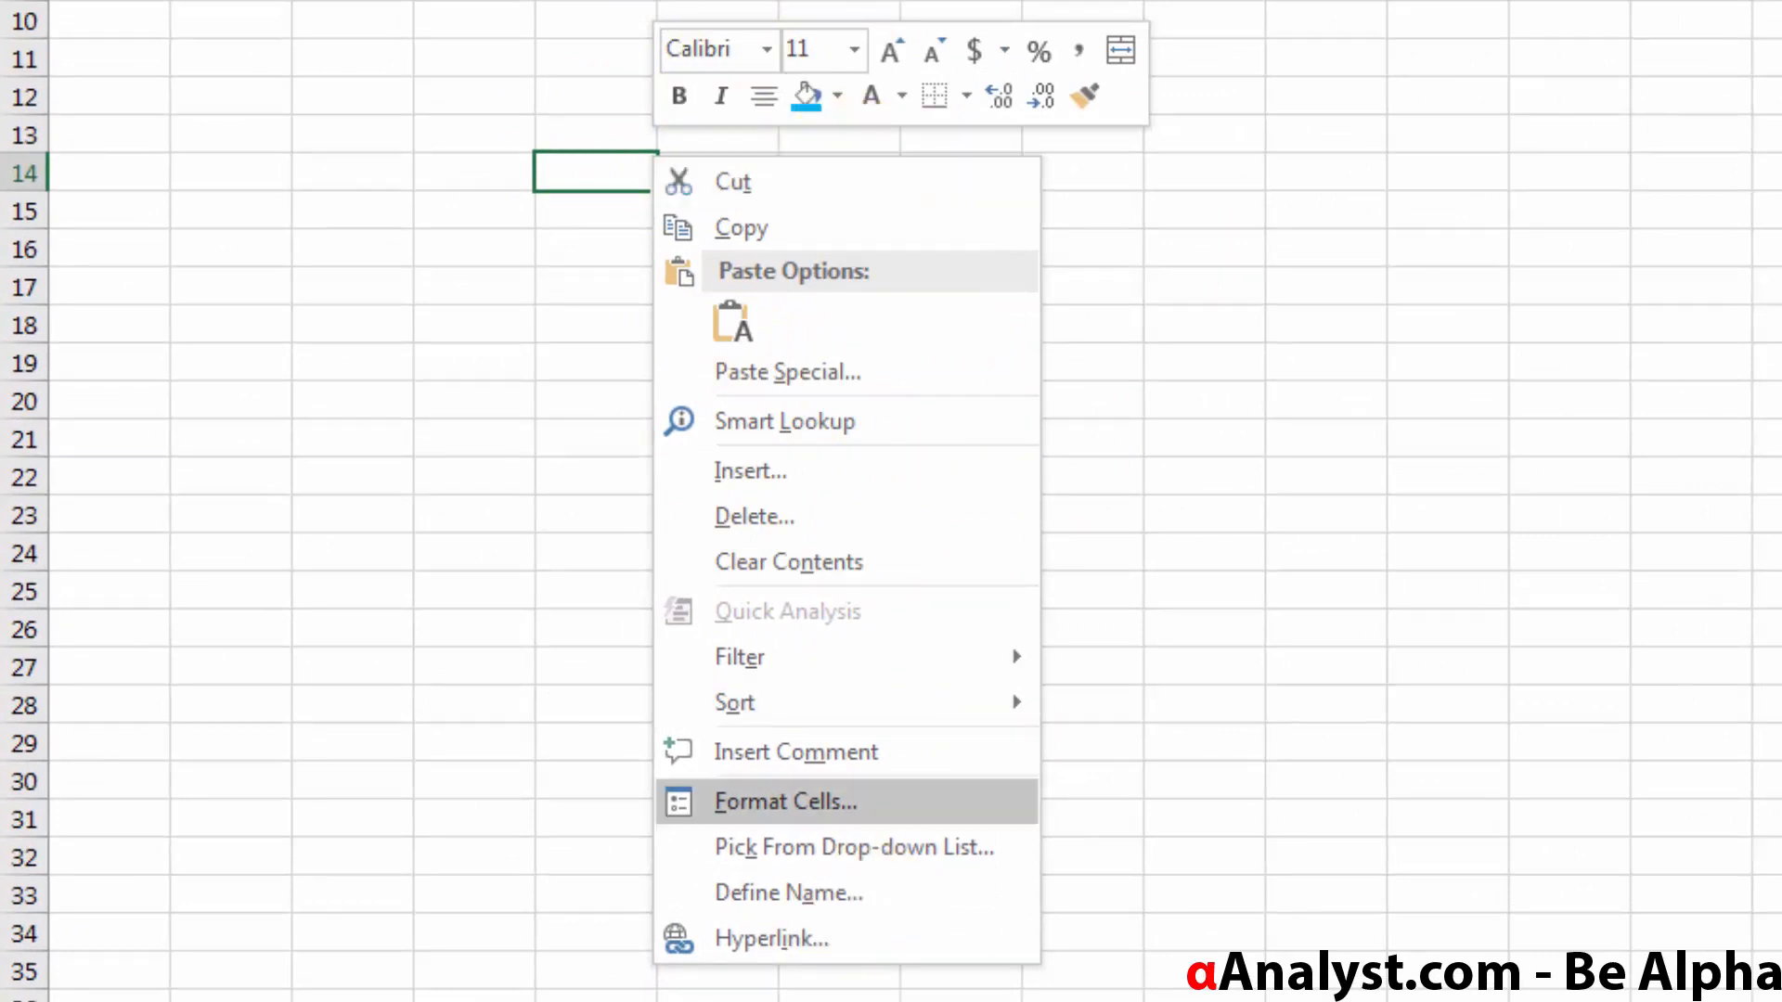
{"action": "left_click", "coordinate": [603, 176]}
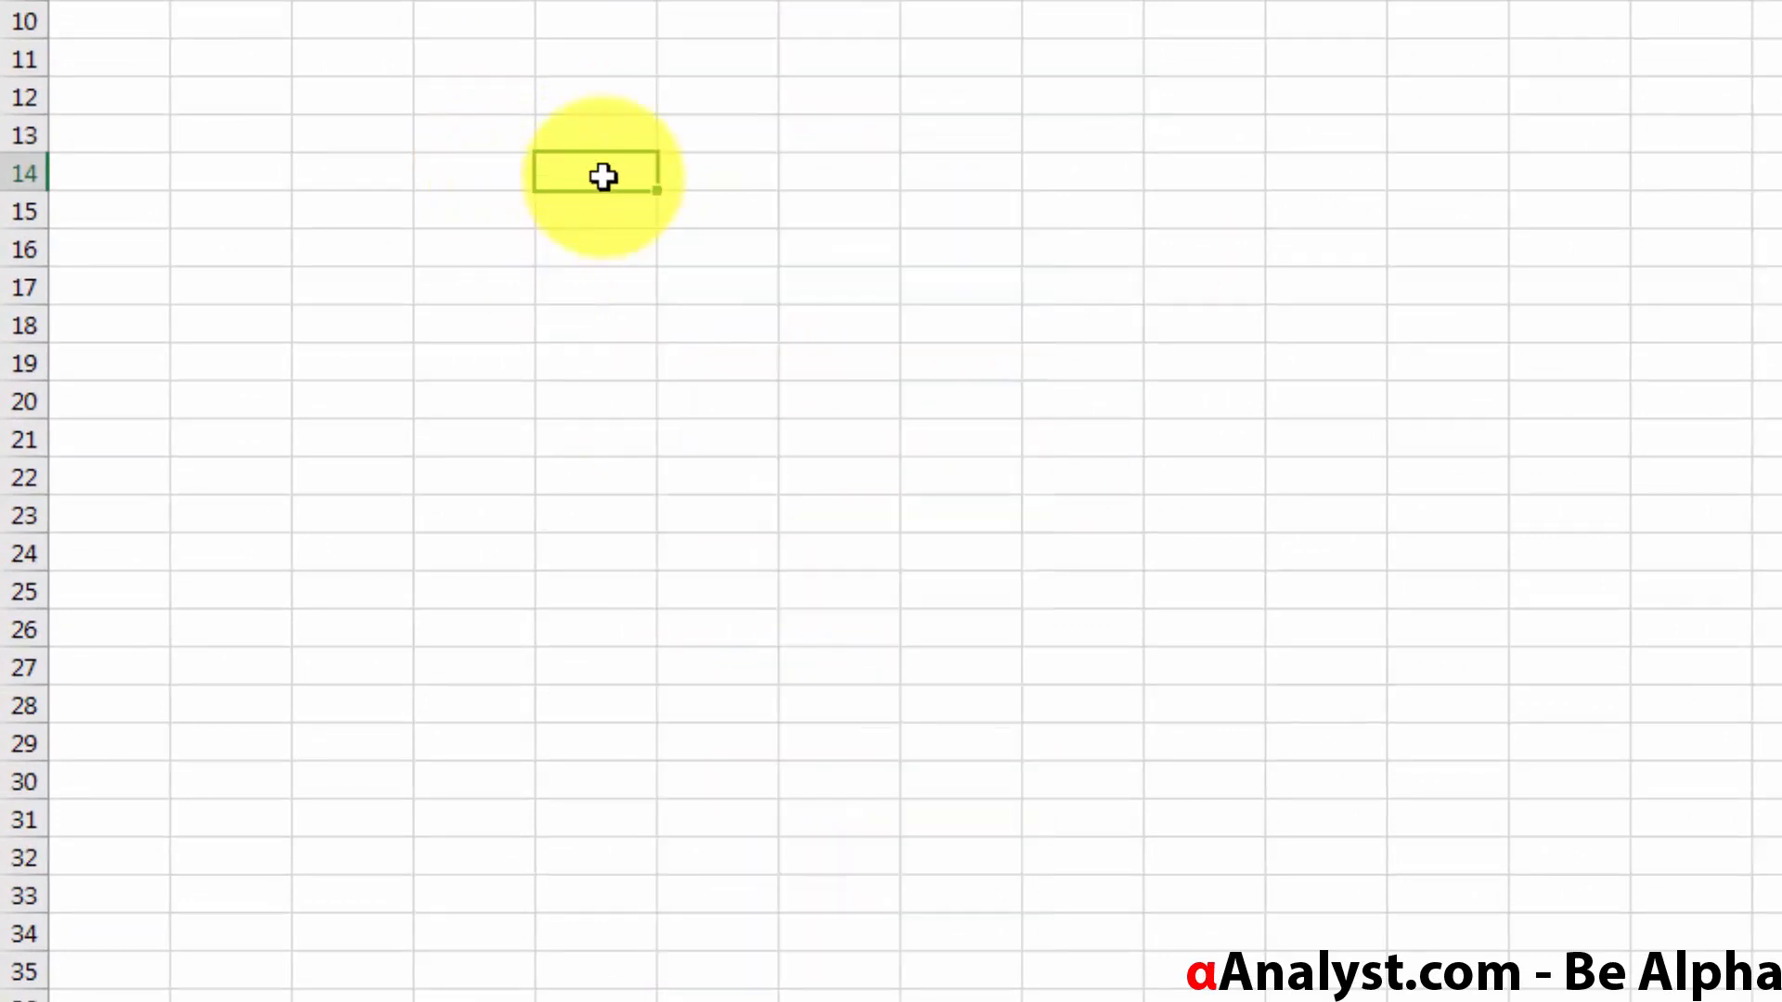
{"action": "type", "text": "We can do this!!!!!!"}
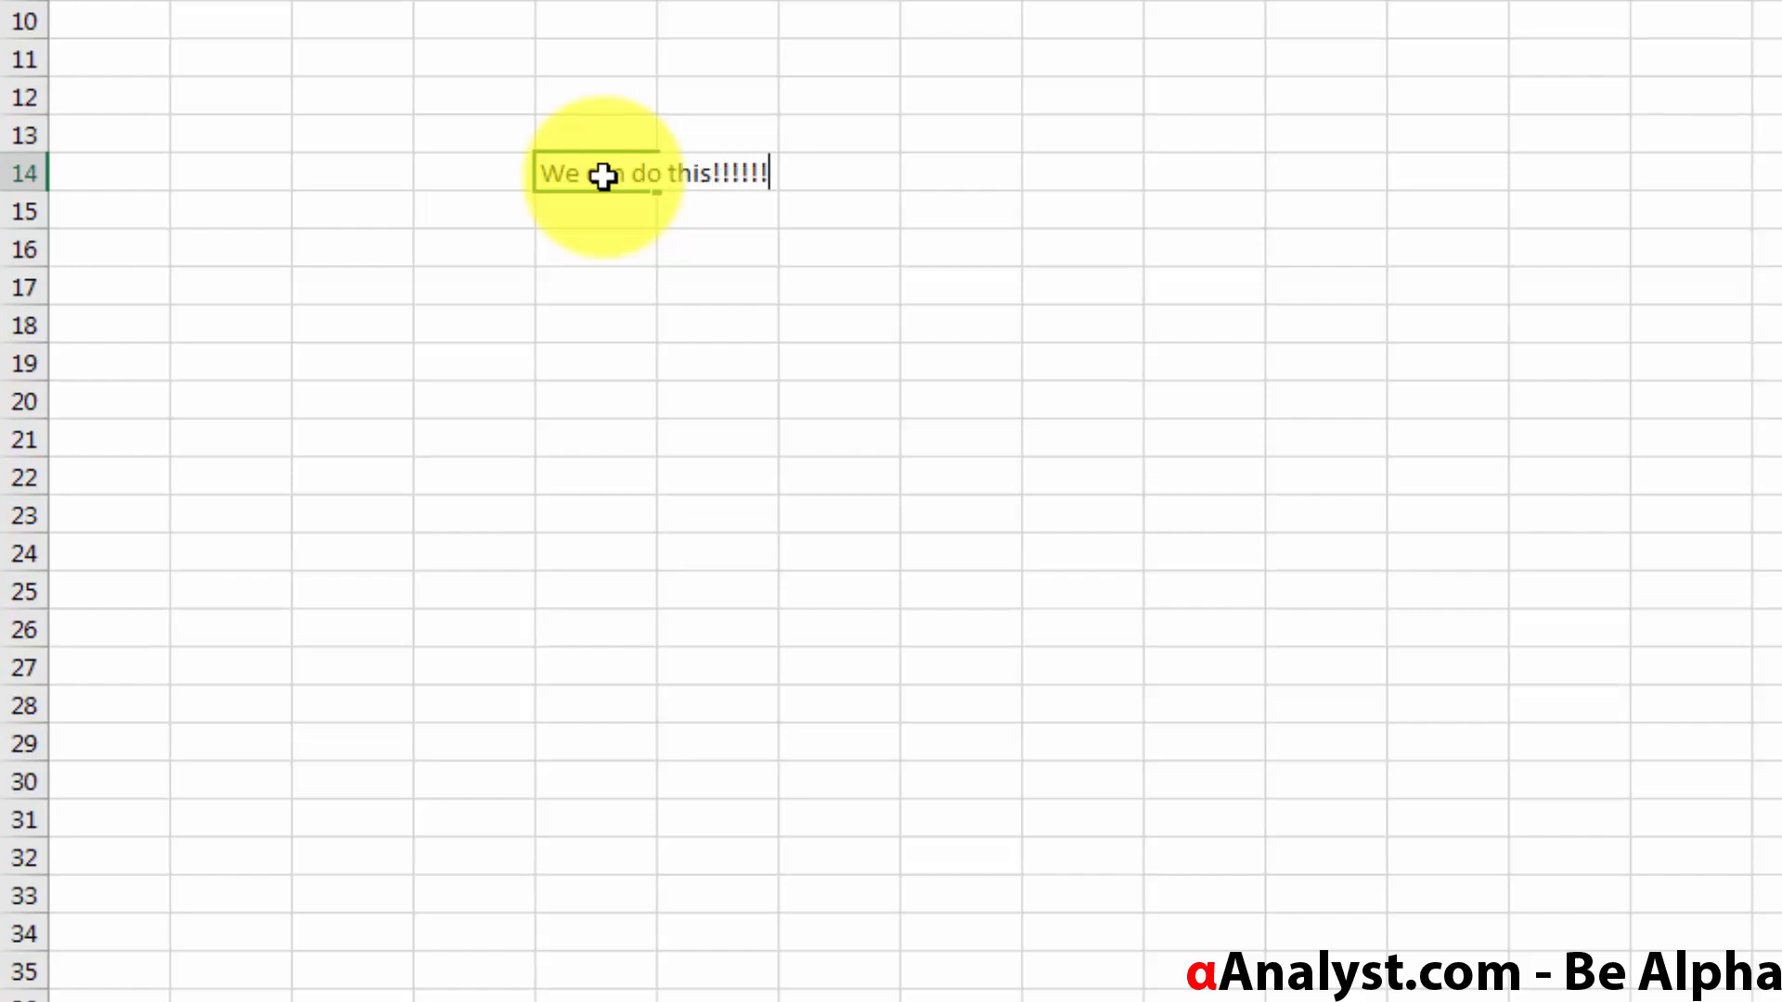
{"action": "key", "text": "Return"}
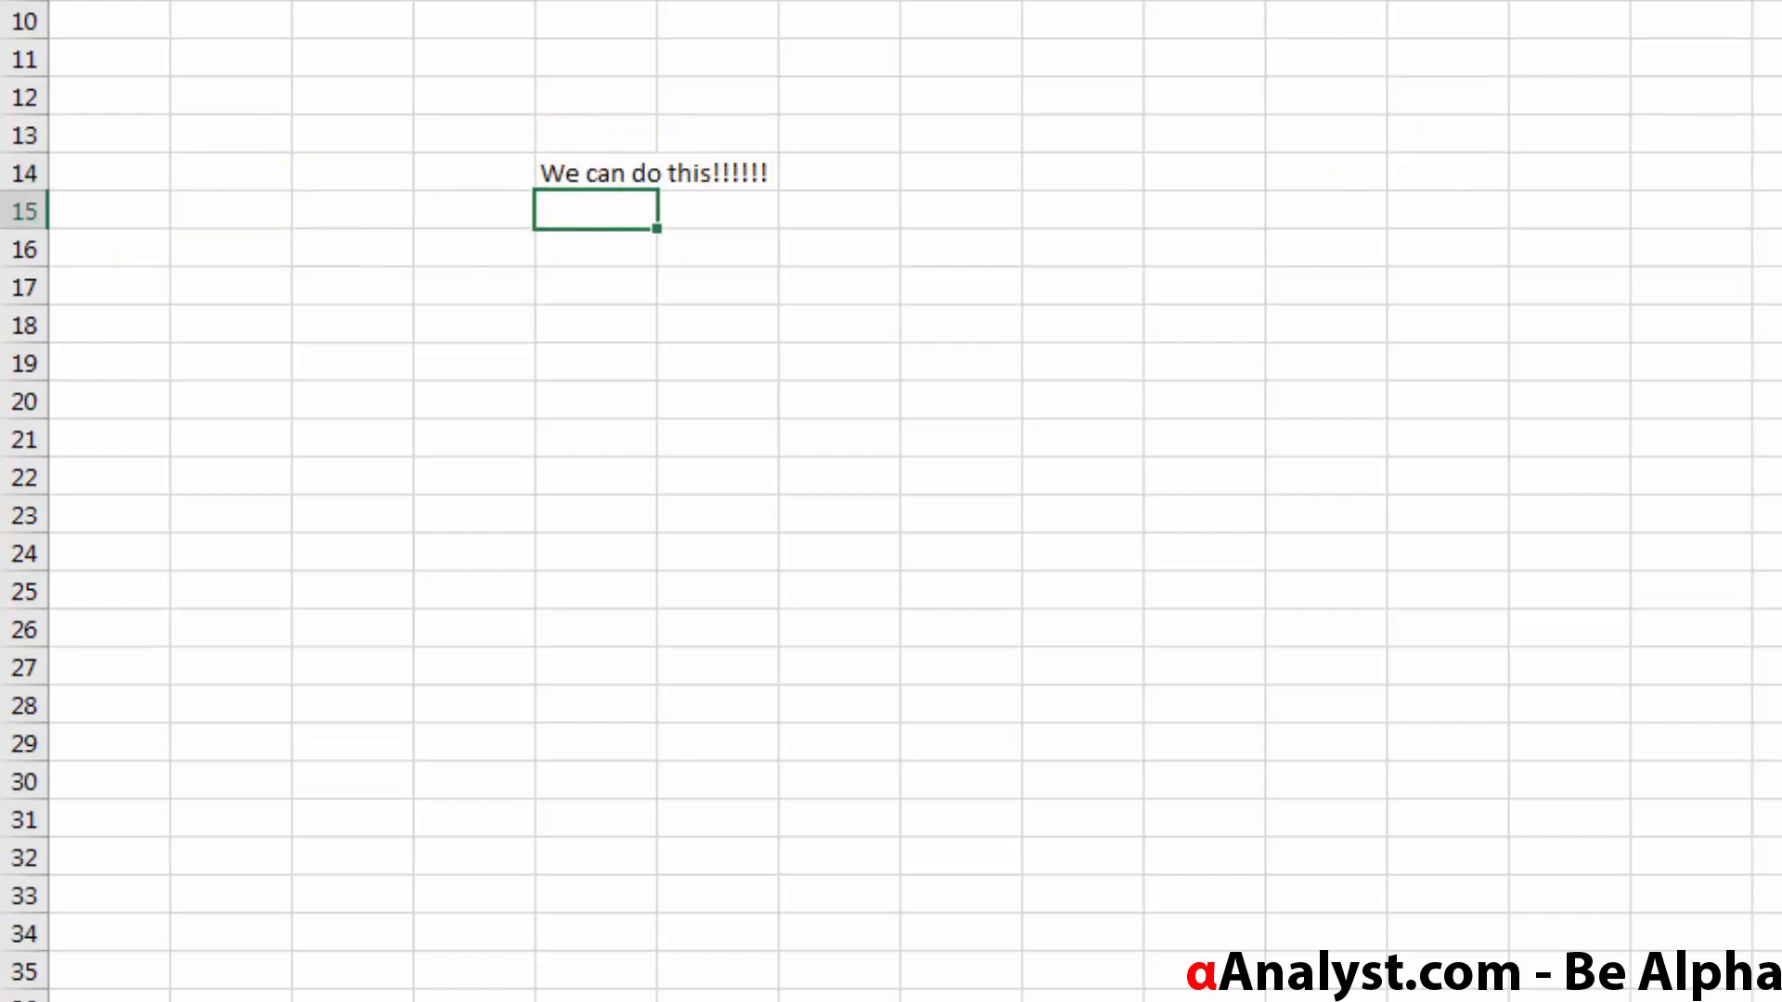
- Widen column E so the whole sentence in cell E14 fits inside its cell
{"action": "left_click", "coordinate": [642, 133]}
{"action": "left_click", "coordinate": [625, 177]}
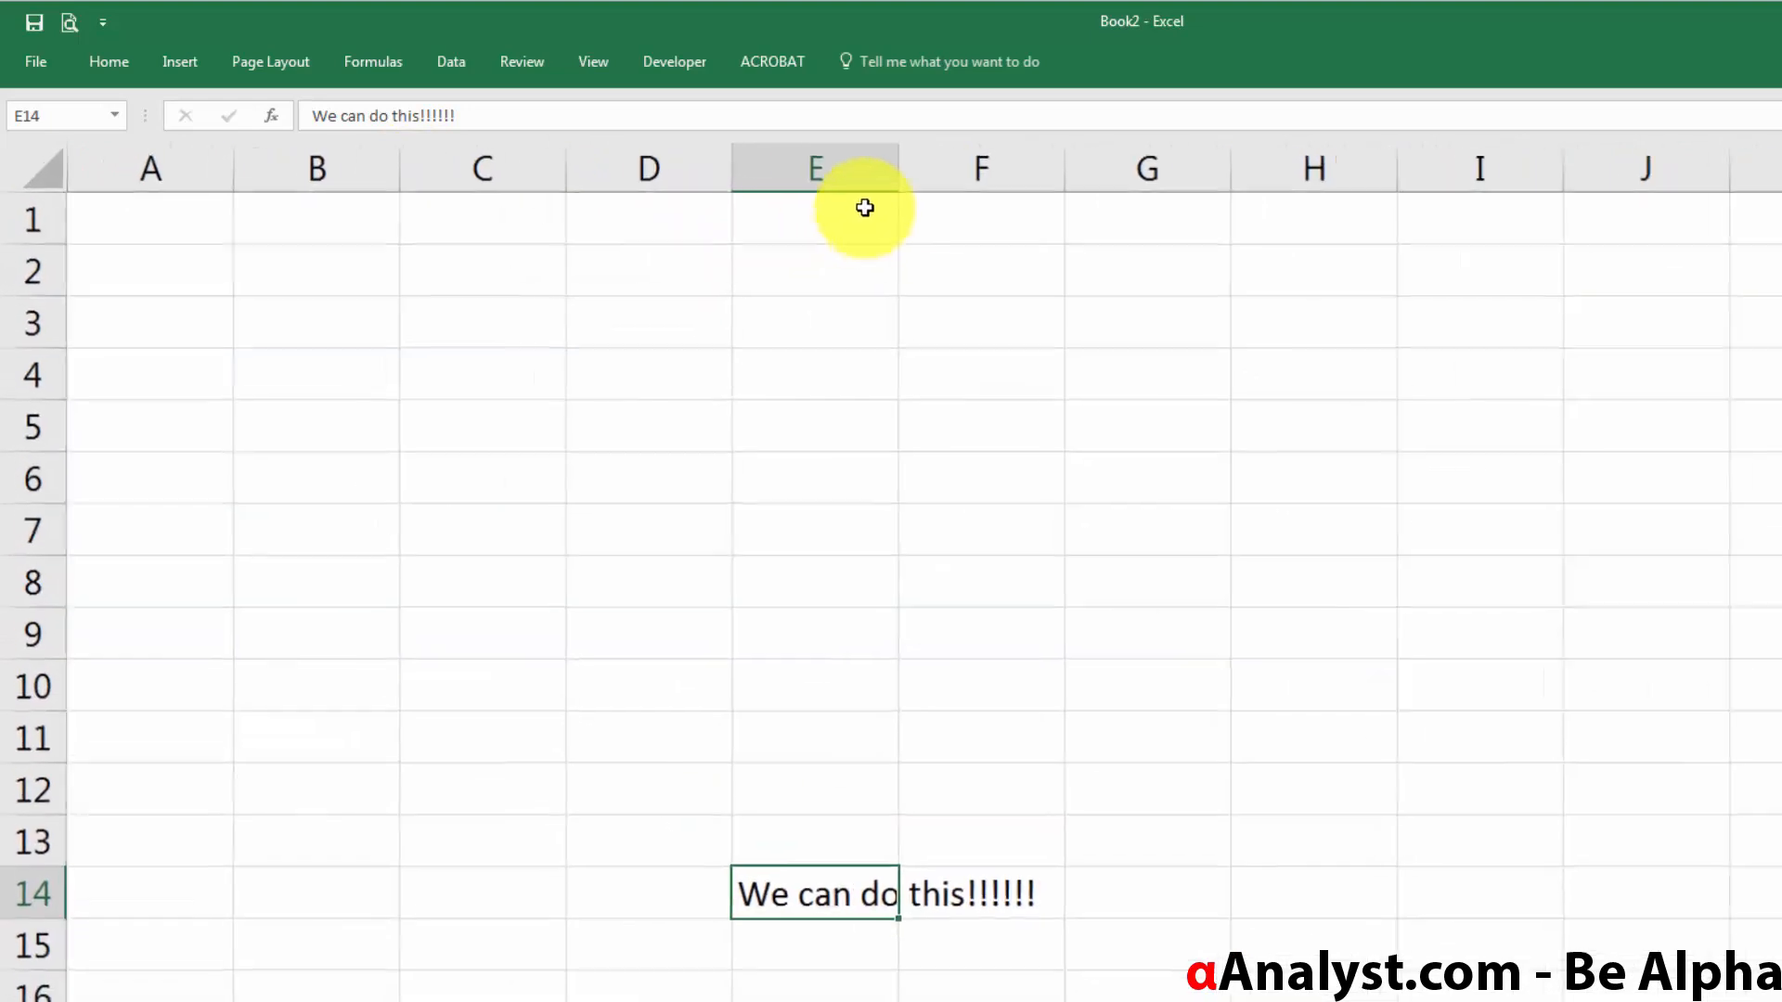
{"action": "left_click_drag", "start_coordinate": [904, 165], "coordinate": [1095, 174]}
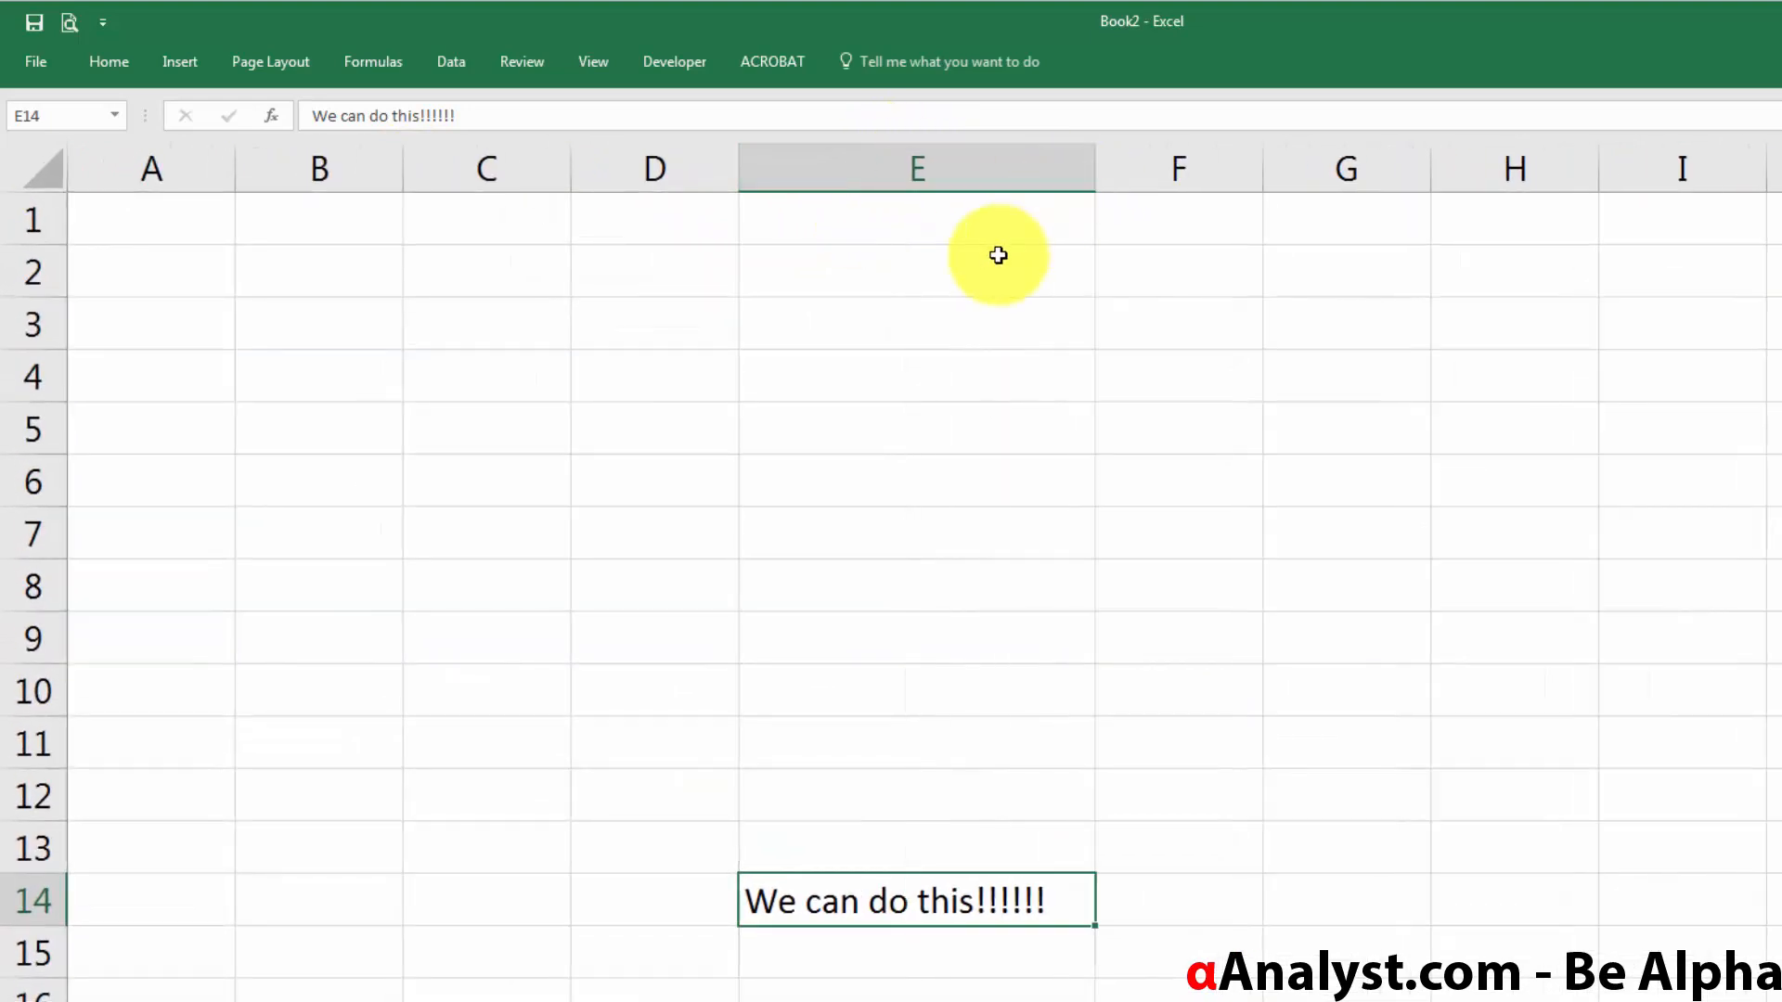
{"action": "left_click", "coordinate": [994, 255]}
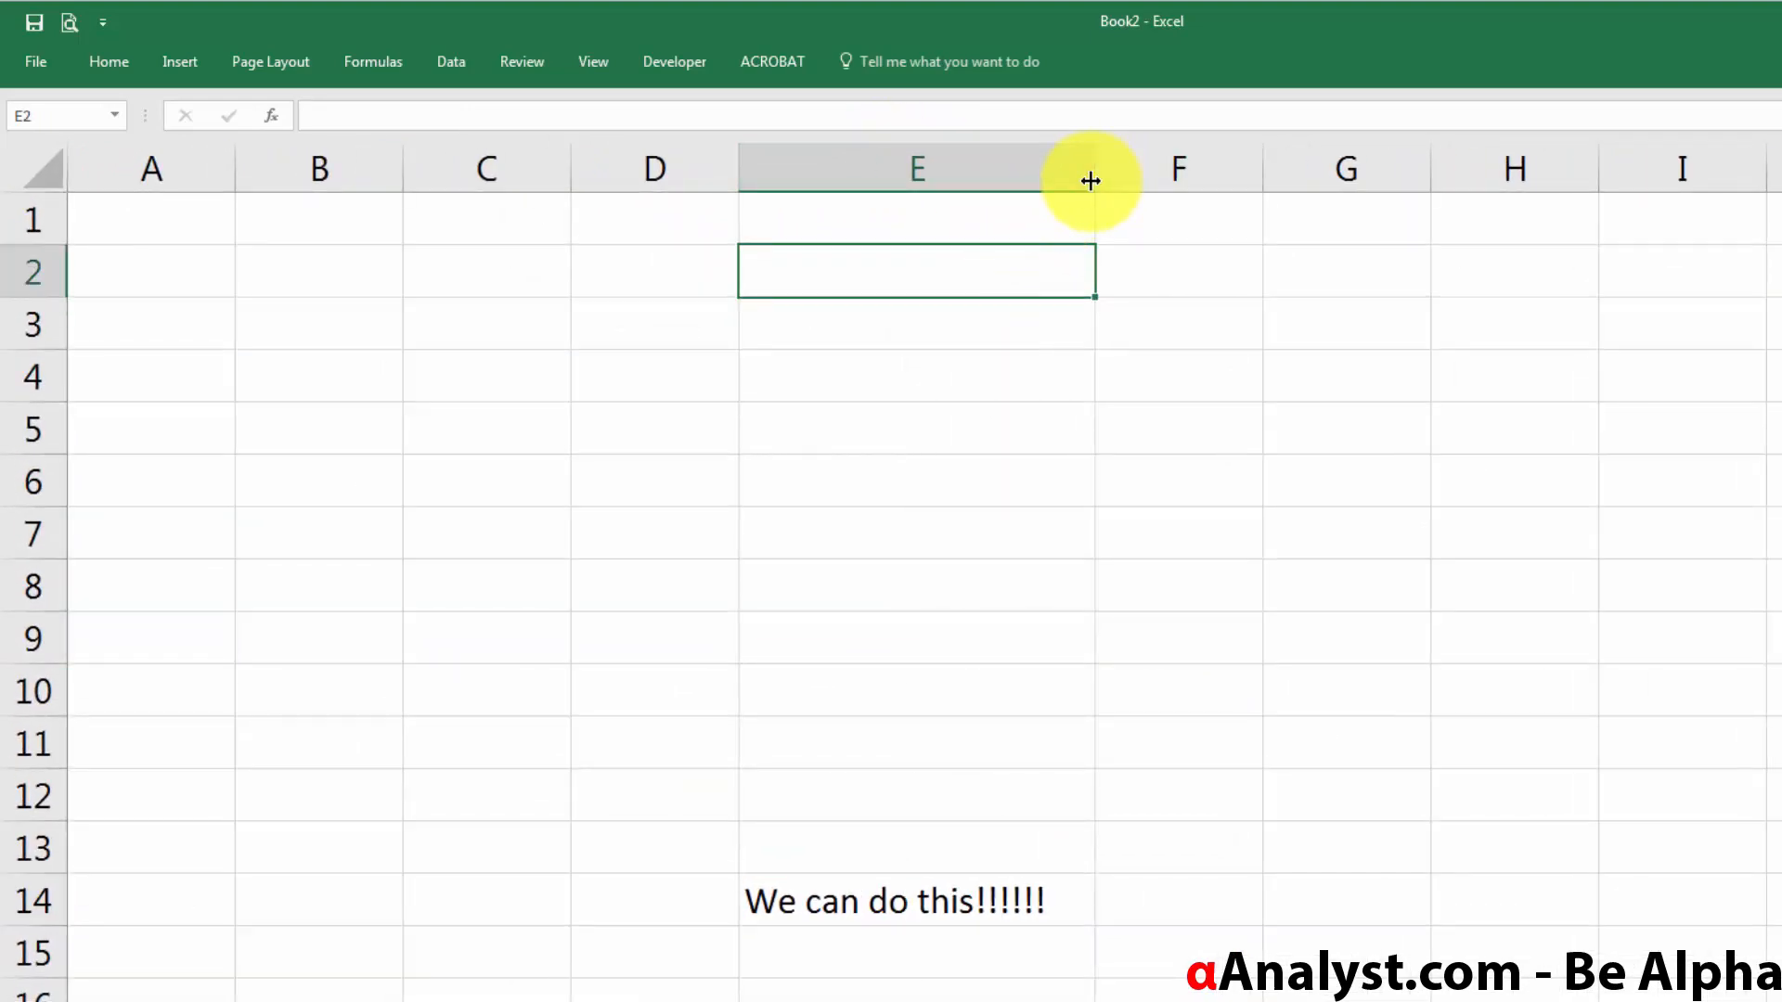
- Stretch column E well past the sentence, narrow it below the text, and auto-fit its width after each change
{"action": "left_click_drag", "start_coordinate": [1090, 180], "coordinate": [1300, 181]}
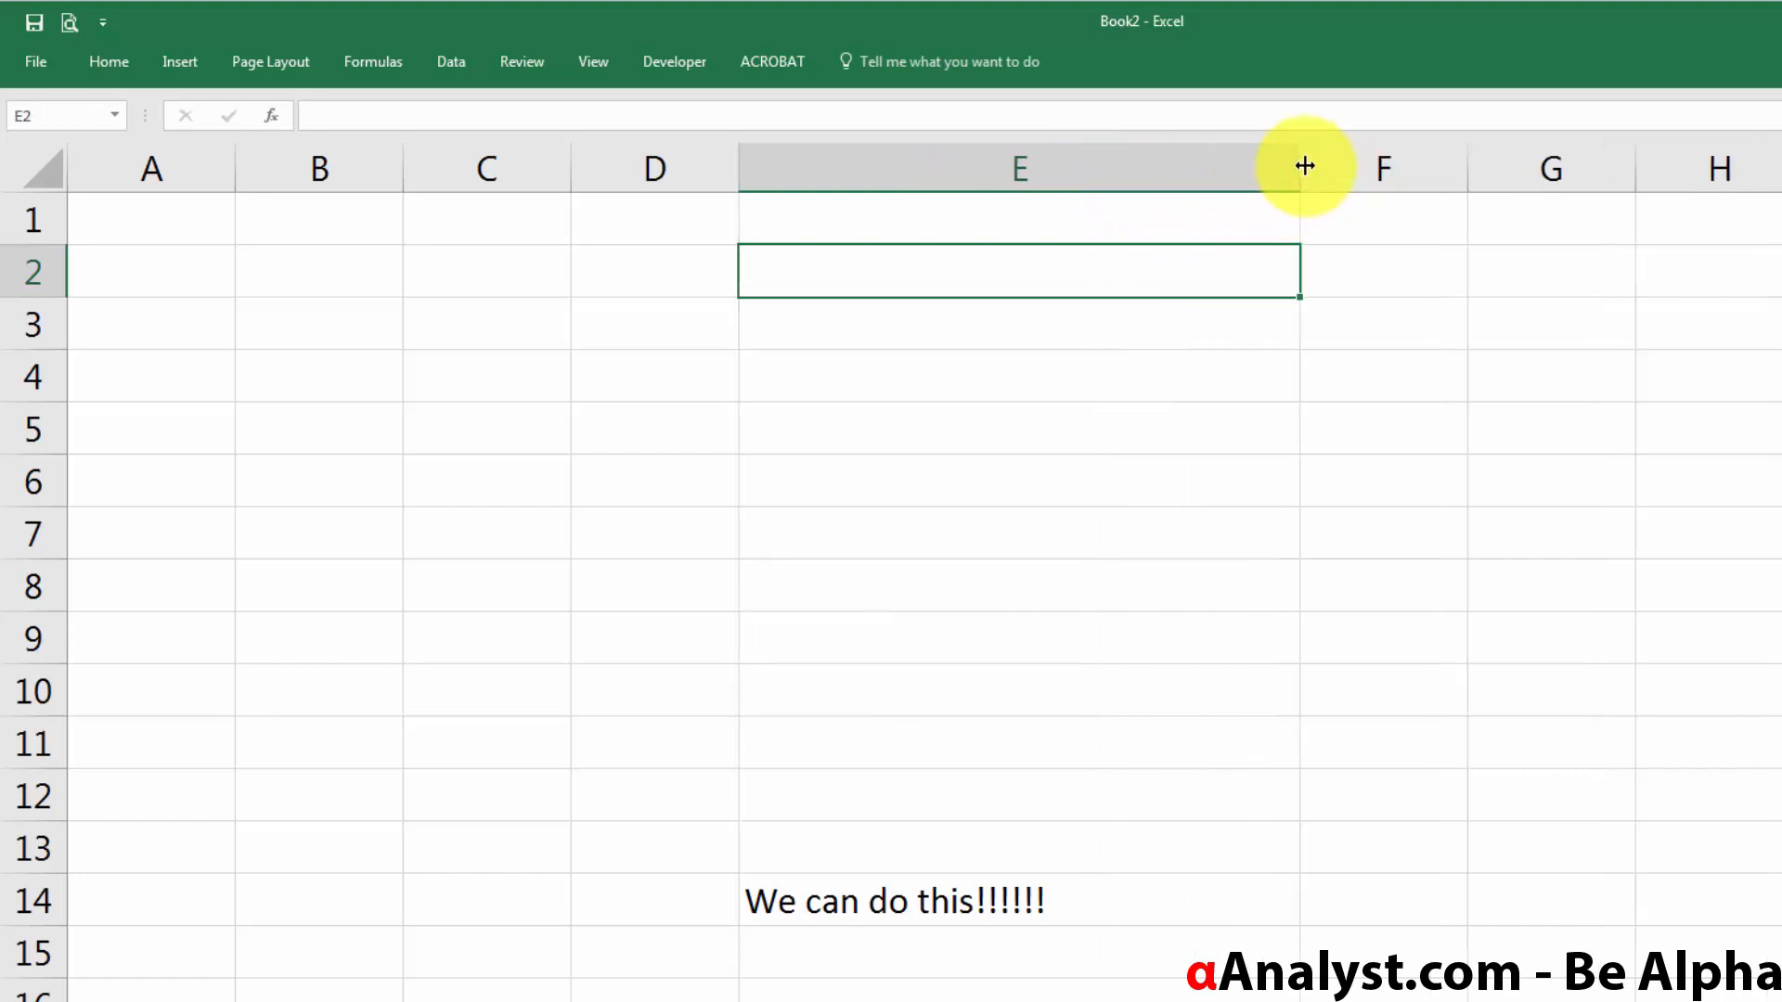
{"action": "key", "text": "ctrl+z"}
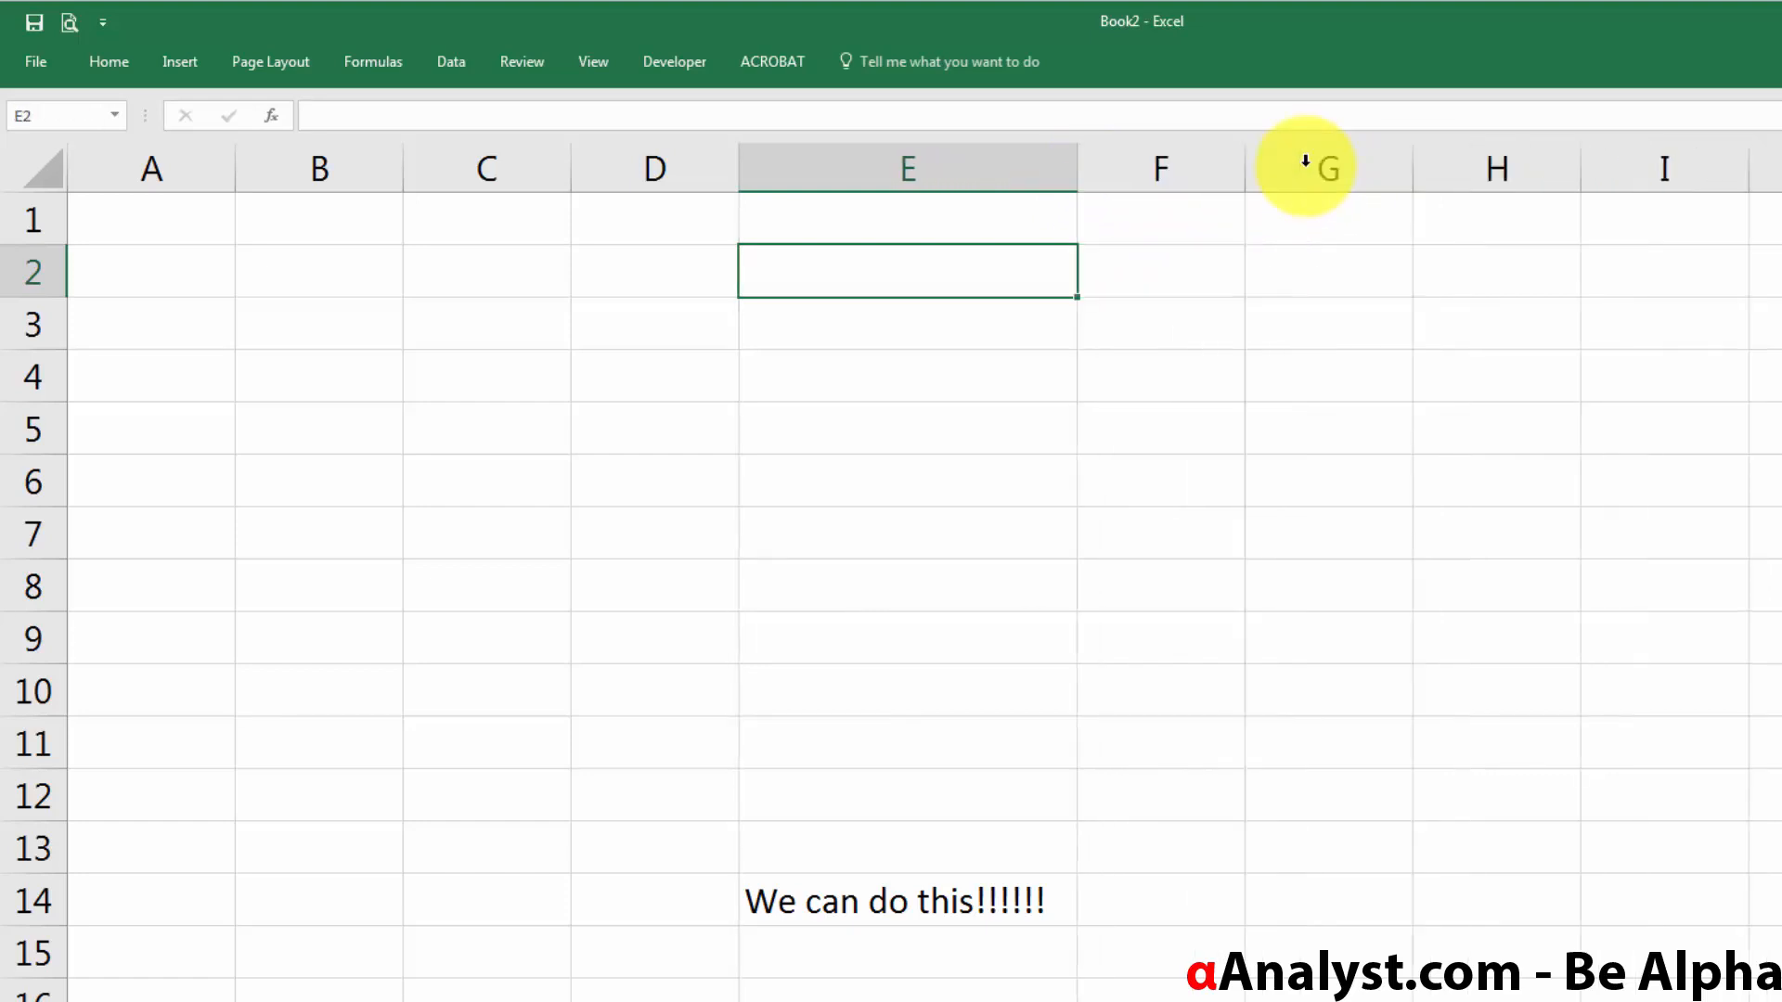
{"action": "left_click", "coordinate": [1043, 219]}
{"action": "left_click_drag", "start_coordinate": [1075, 172], "coordinate": [894, 183]}
{"action": "double_click", "coordinate": [894, 164]}
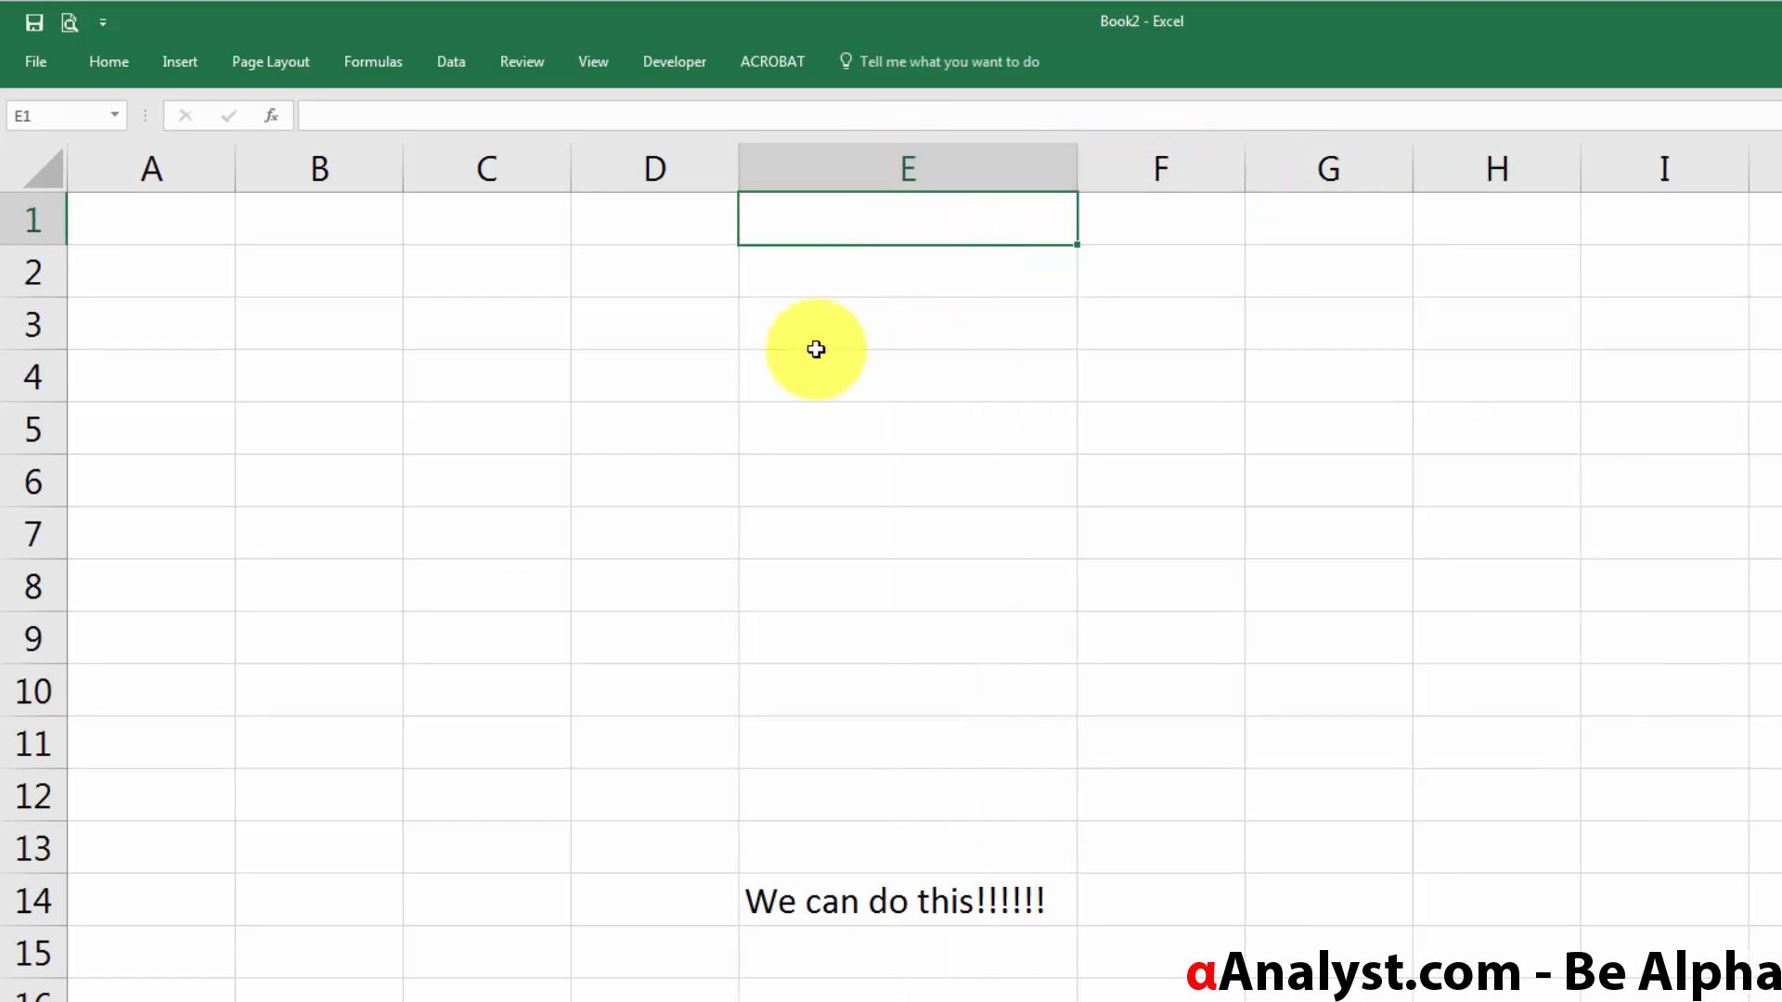
- Widen column E to more than double the width of the text in E14 and auto-fit it to its content
{"action": "left_click", "coordinate": [877, 900]}
{"action": "scroll", "coordinate": [886, 862], "scroll_direction": "down", "scroll_amount": 4}
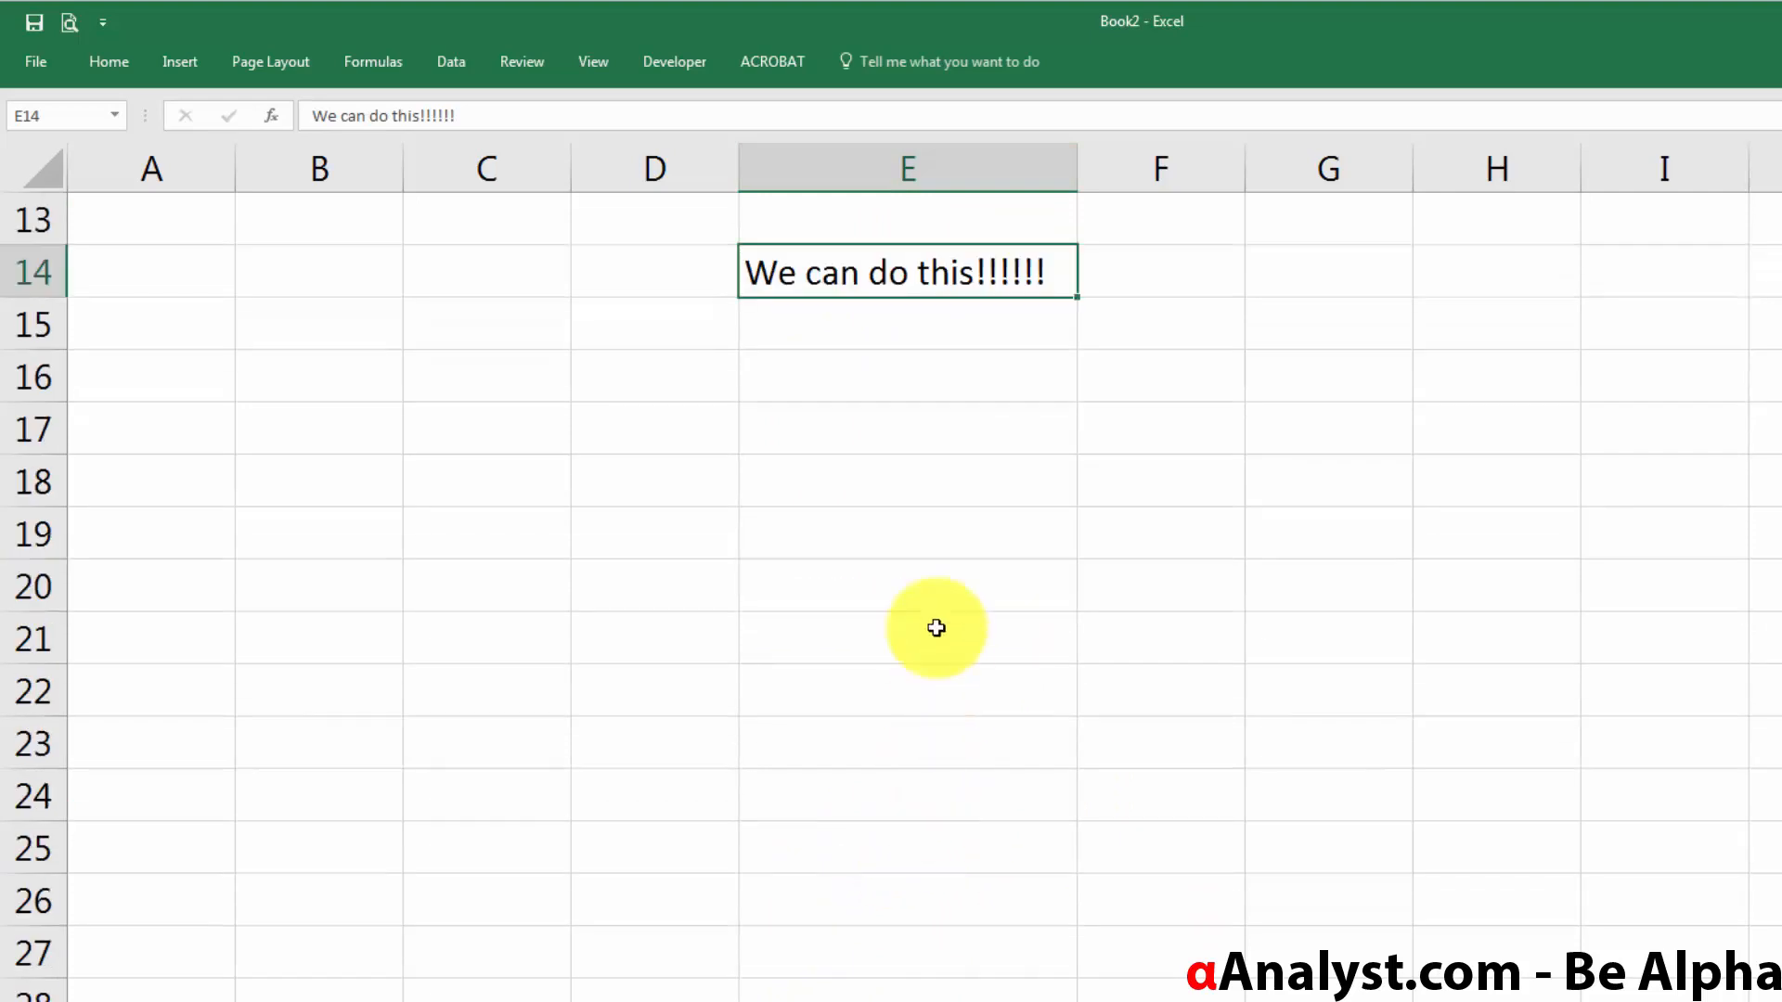
{"action": "left_click_drag", "start_coordinate": [1075, 171], "coordinate": [1479, 175]}
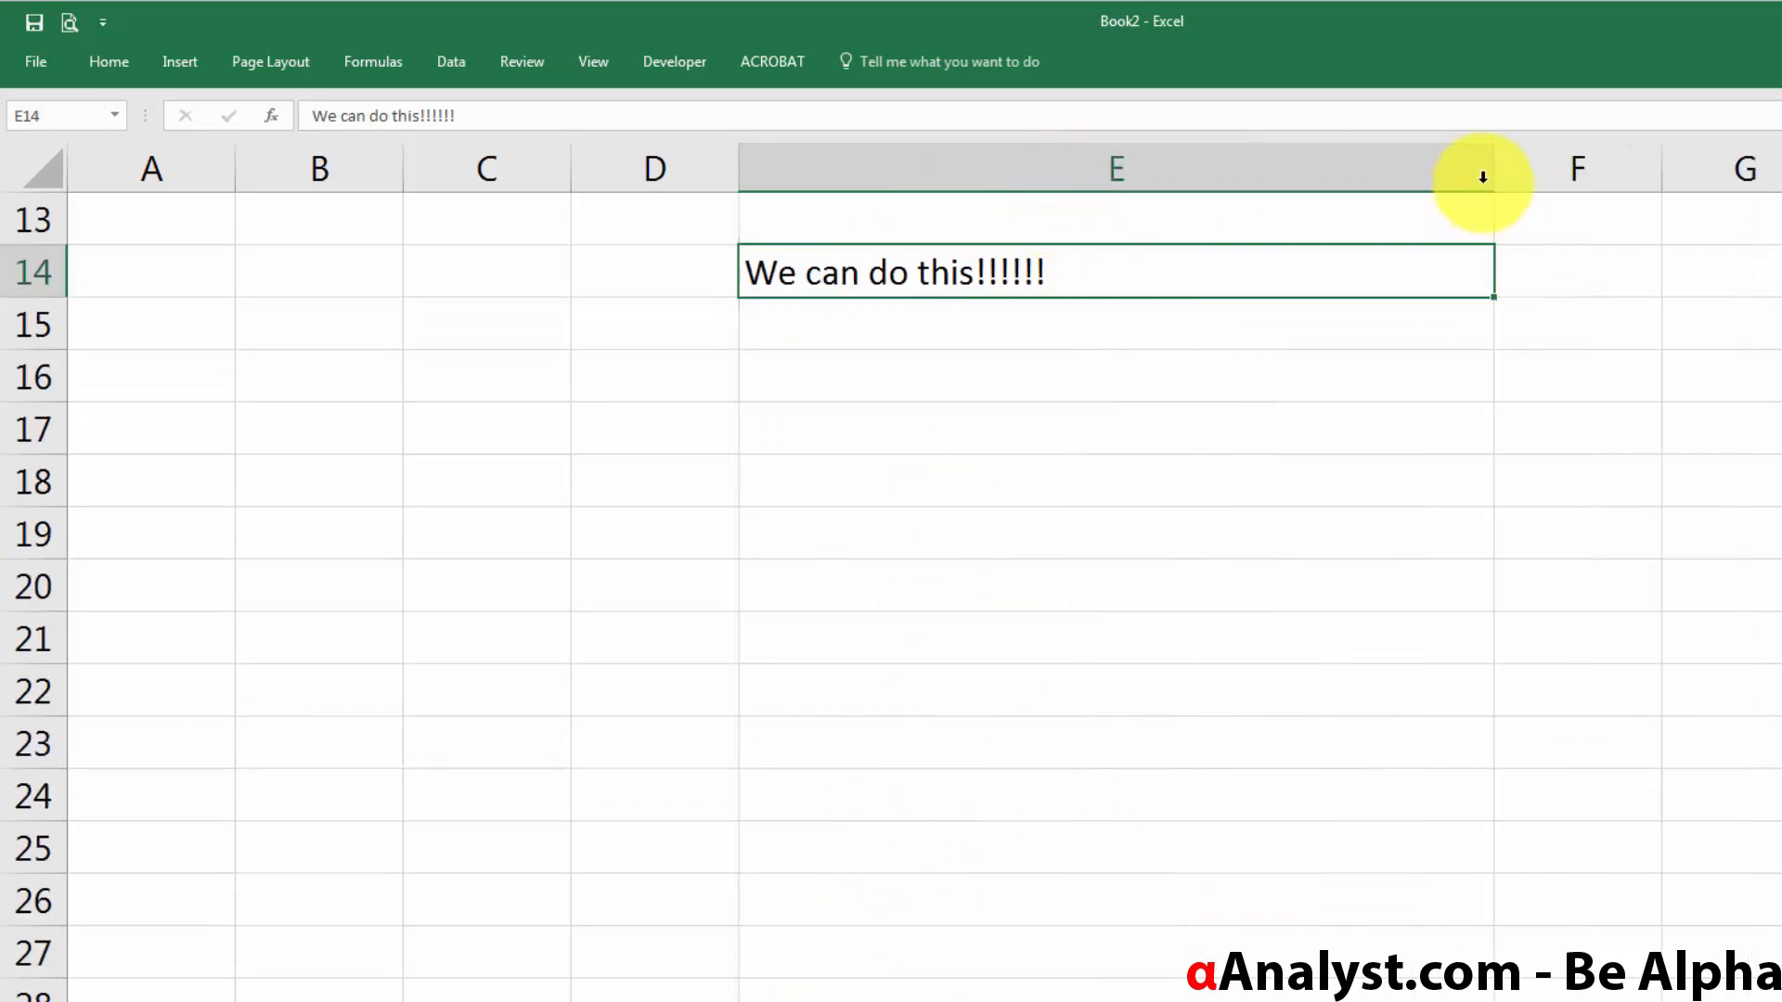
{"action": "double_click", "coordinate": [1490, 169]}
{"action": "left_click", "coordinate": [976, 336]}
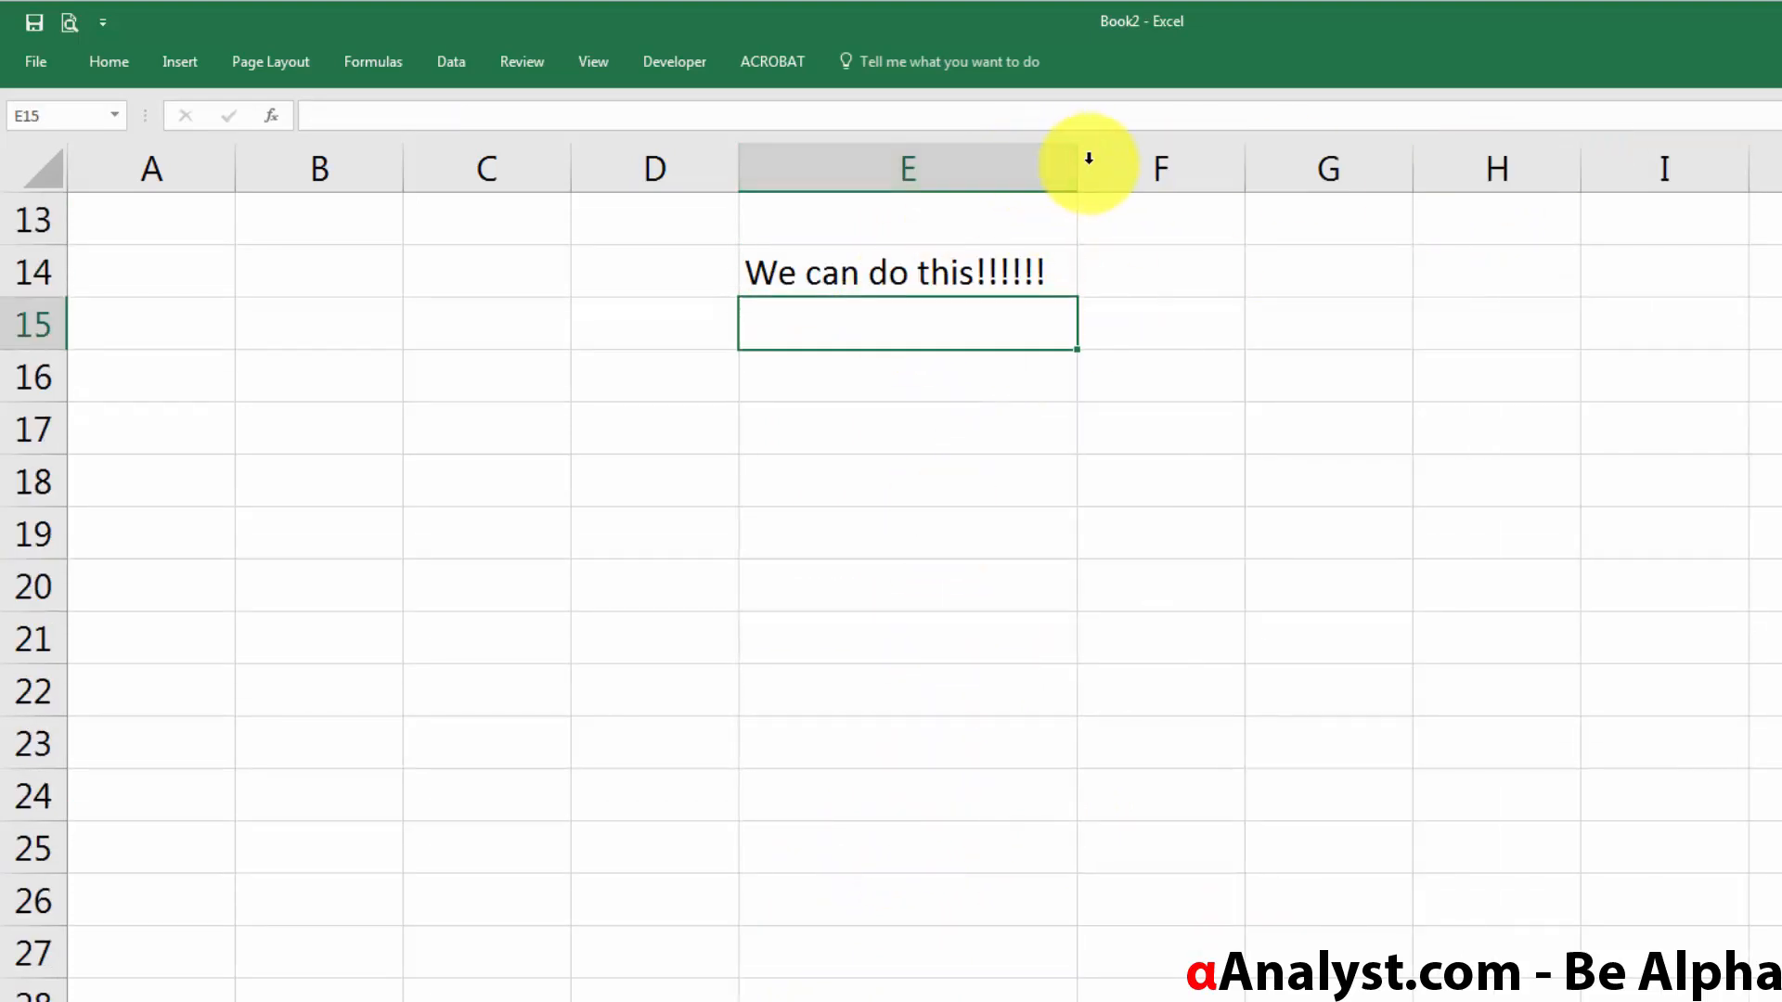
- Set column E slightly wider than the text in cell E14, leaving a little spare room
{"action": "left_click", "coordinate": [1178, 176]}
{"action": "left_click", "coordinate": [1094, 207]}
{"action": "left_click_drag", "start_coordinate": [1198, 169], "coordinate": [1114, 176]}
{"action": "scroll", "coordinate": [943, 422], "scroll_direction": "up", "scroll_amount": 1}
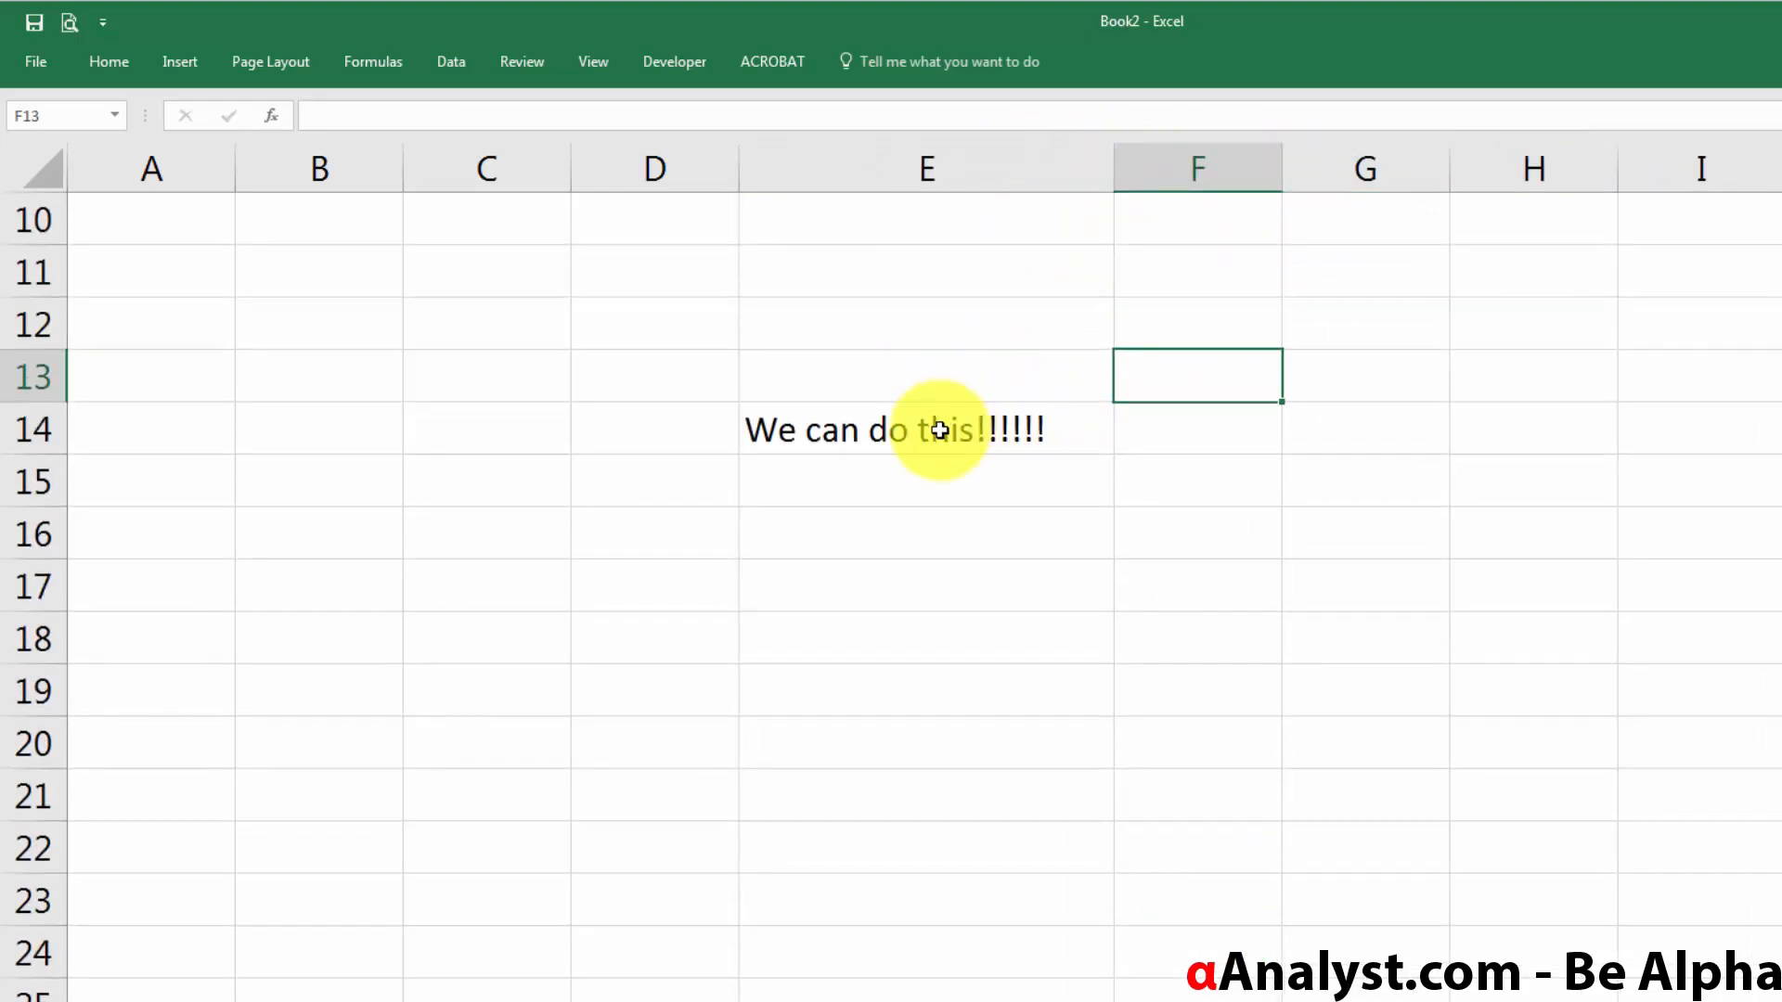
- Make the text in cell E14 bold and centred, trying out italics and removing it in between
{"action": "left_click", "coordinate": [919, 436]}
{"action": "right_click", "coordinate": [922, 444]}
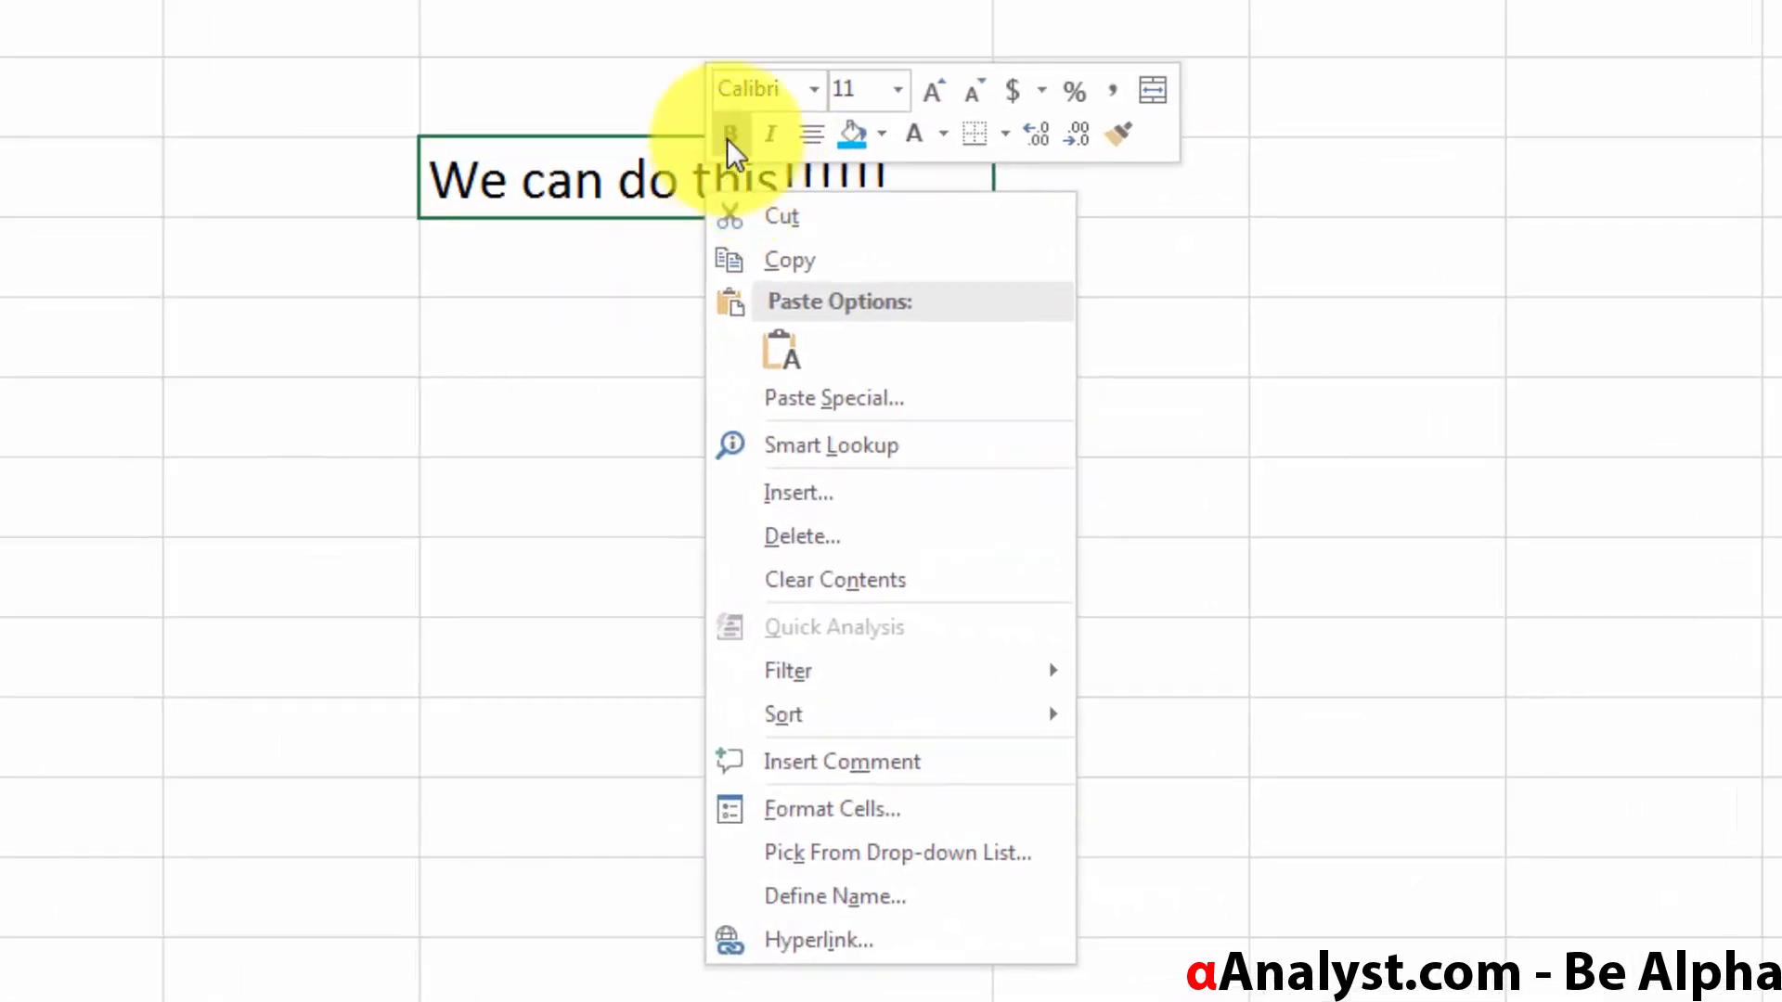
{"action": "left_click", "coordinate": [728, 136]}
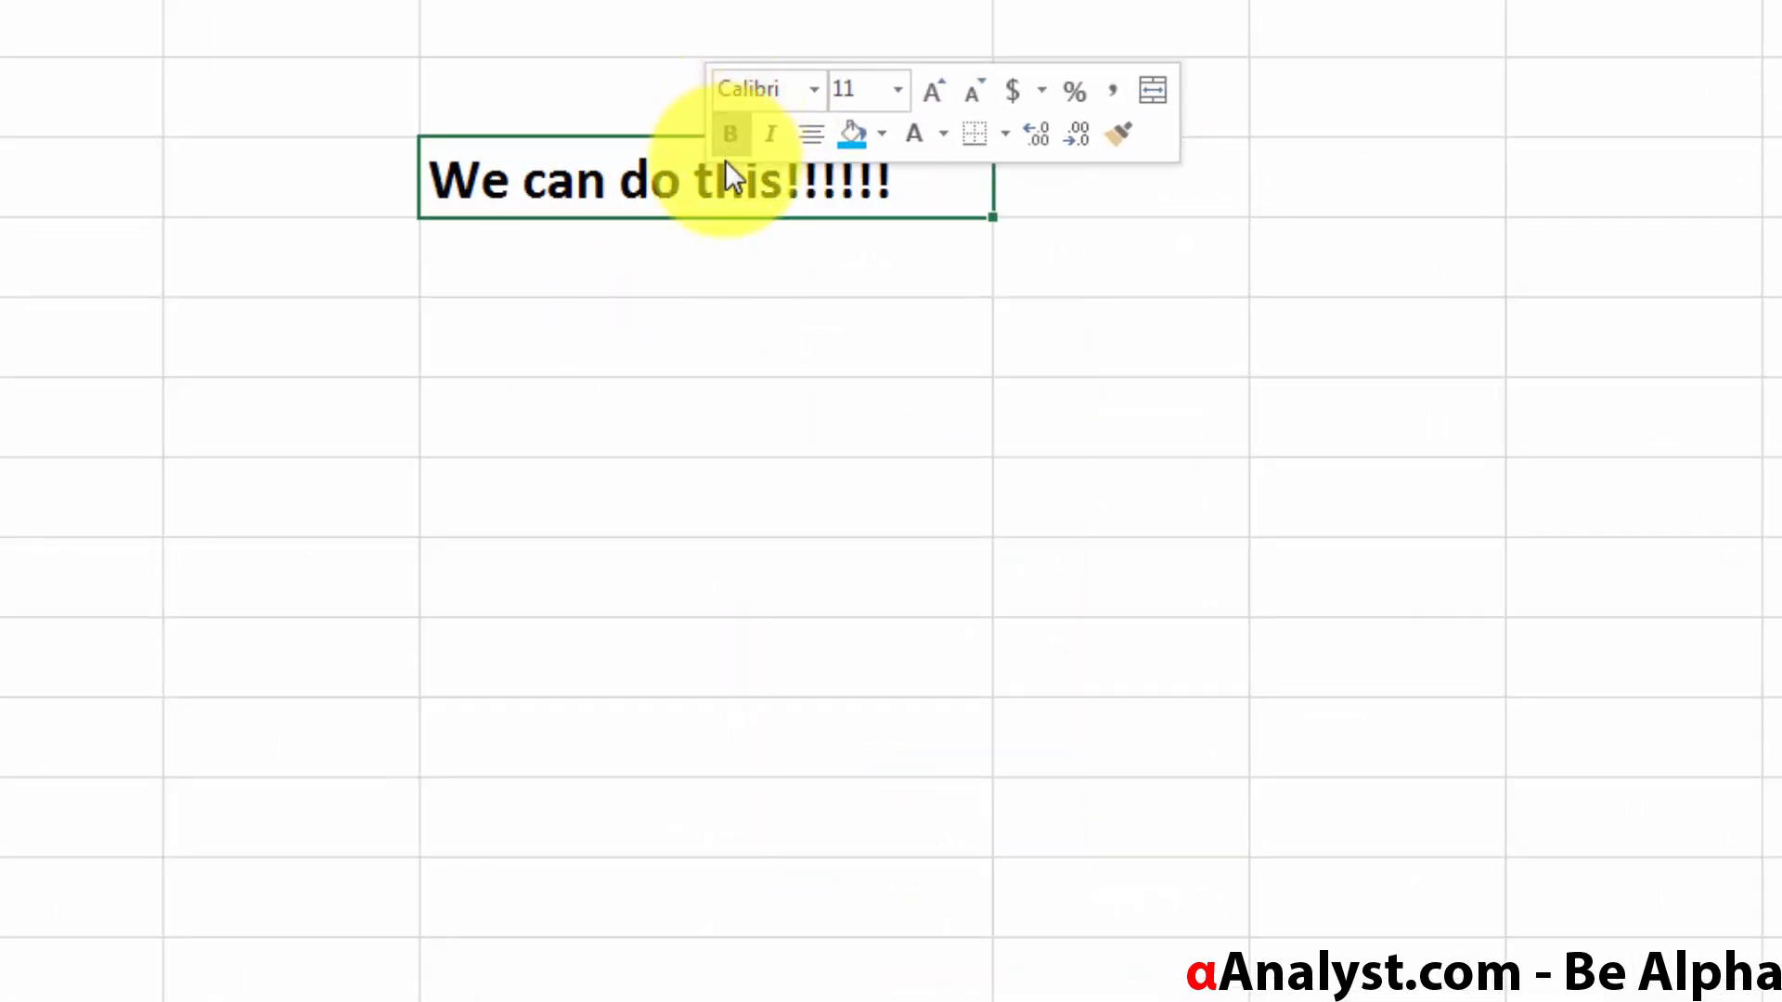
{"action": "left_click", "coordinate": [774, 141]}
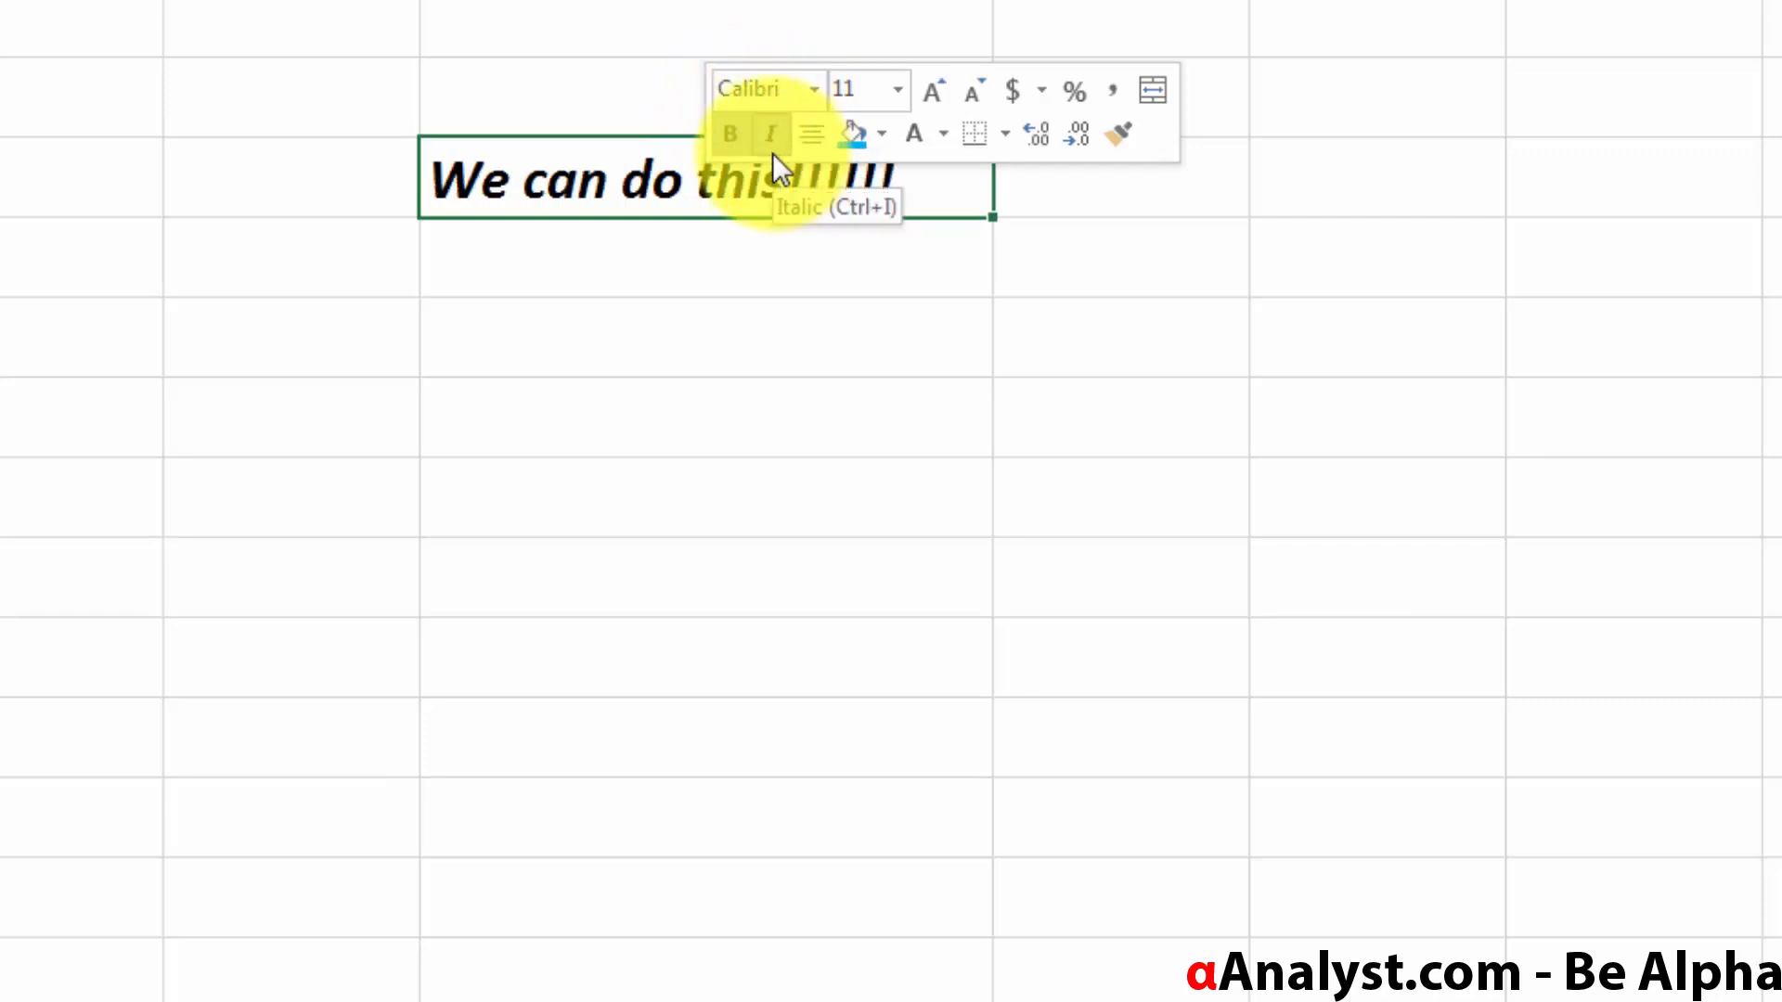
{"action": "left_click", "coordinate": [772, 153]}
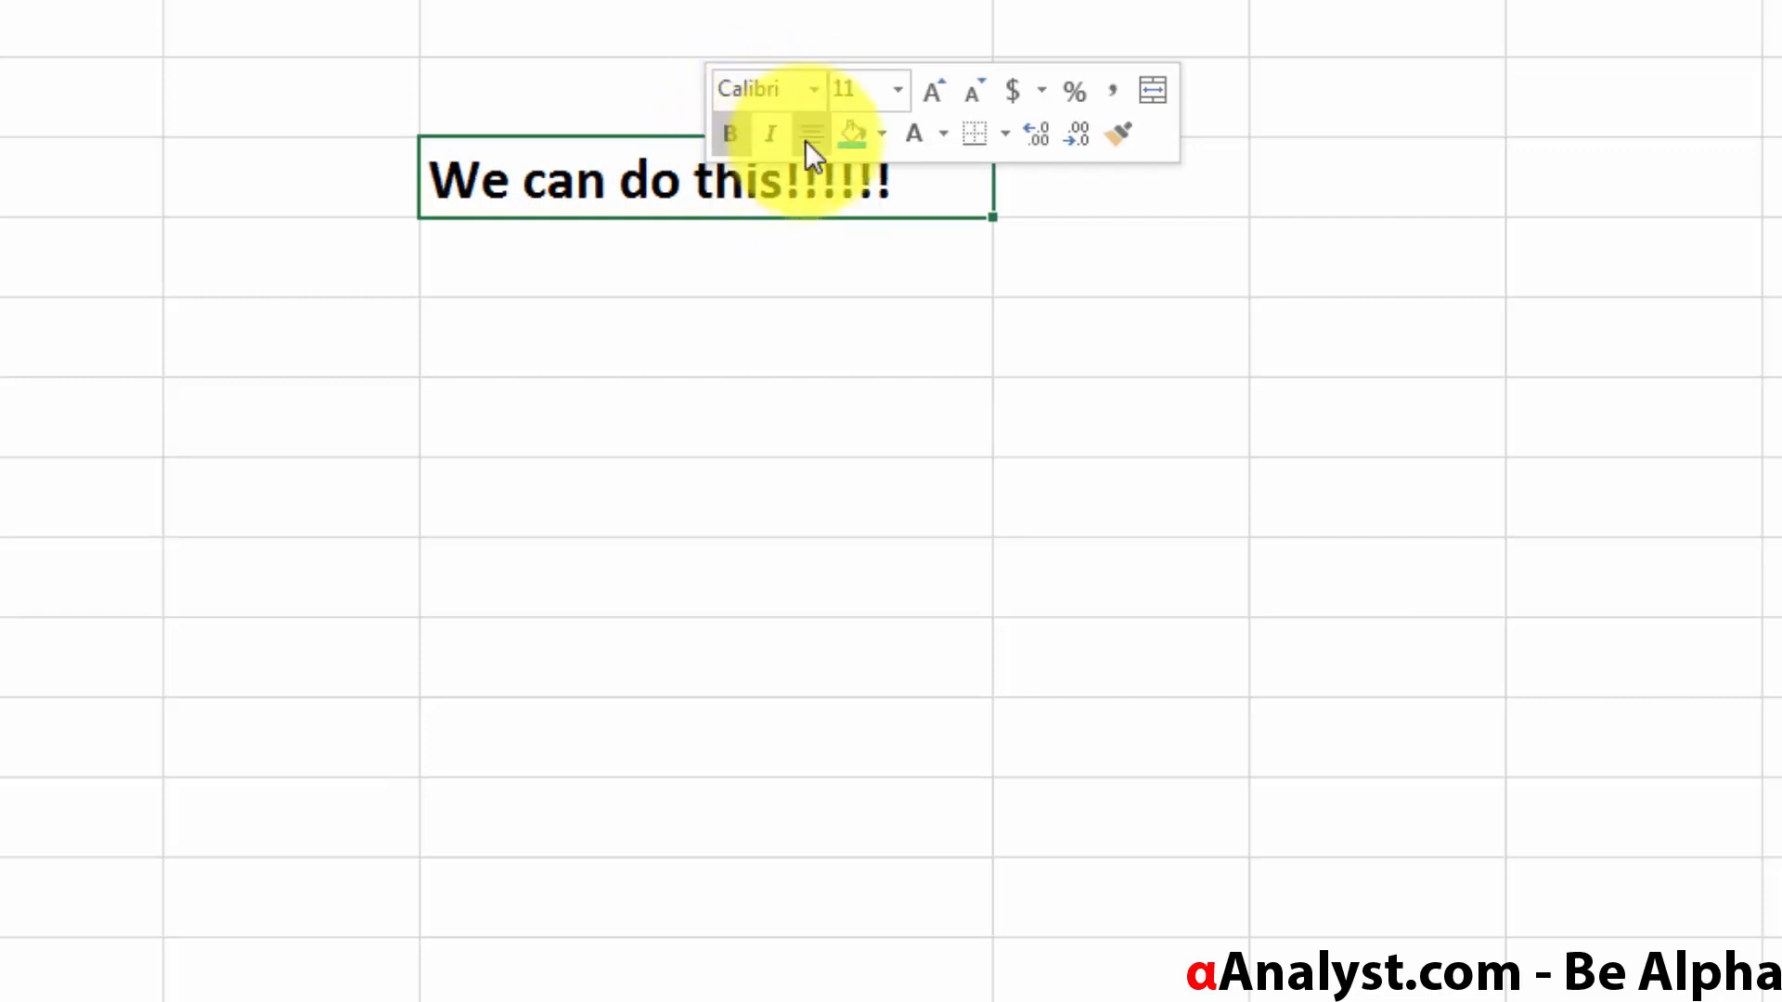
{"action": "left_click", "coordinate": [805, 141]}
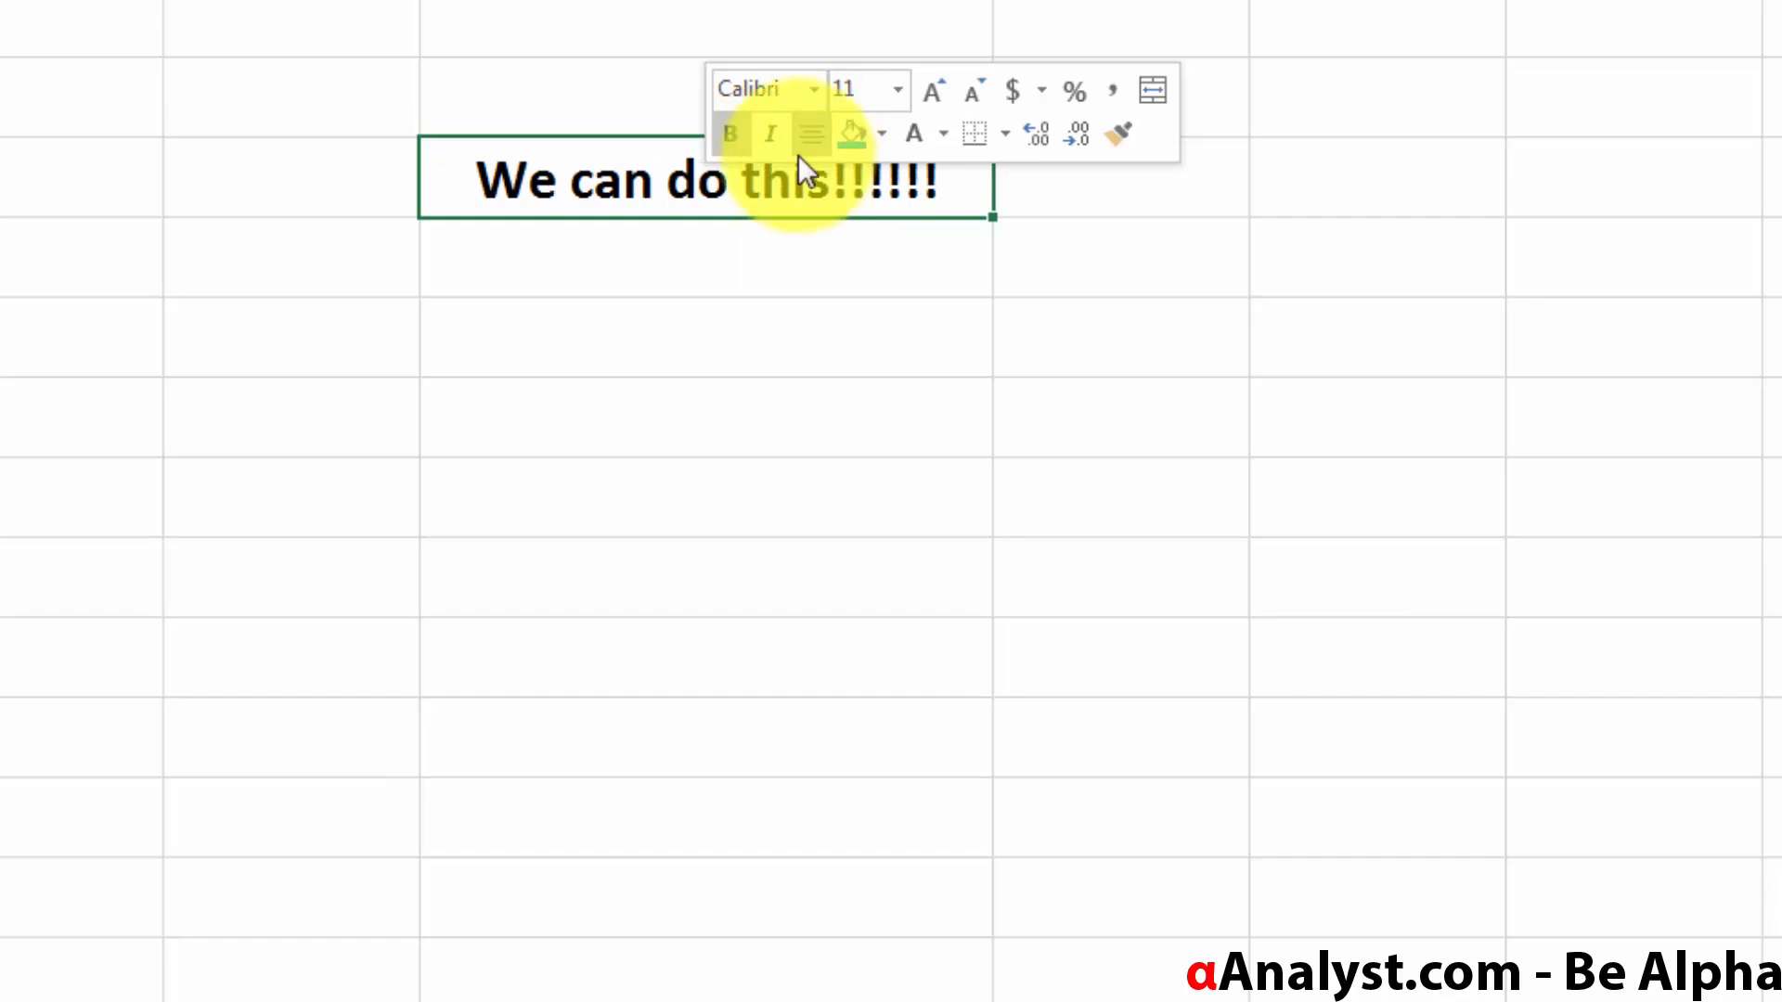
- Fill cell E14 with the dark orange theme colour and set its font colour to white
{"action": "left_click", "coordinate": [884, 133]}
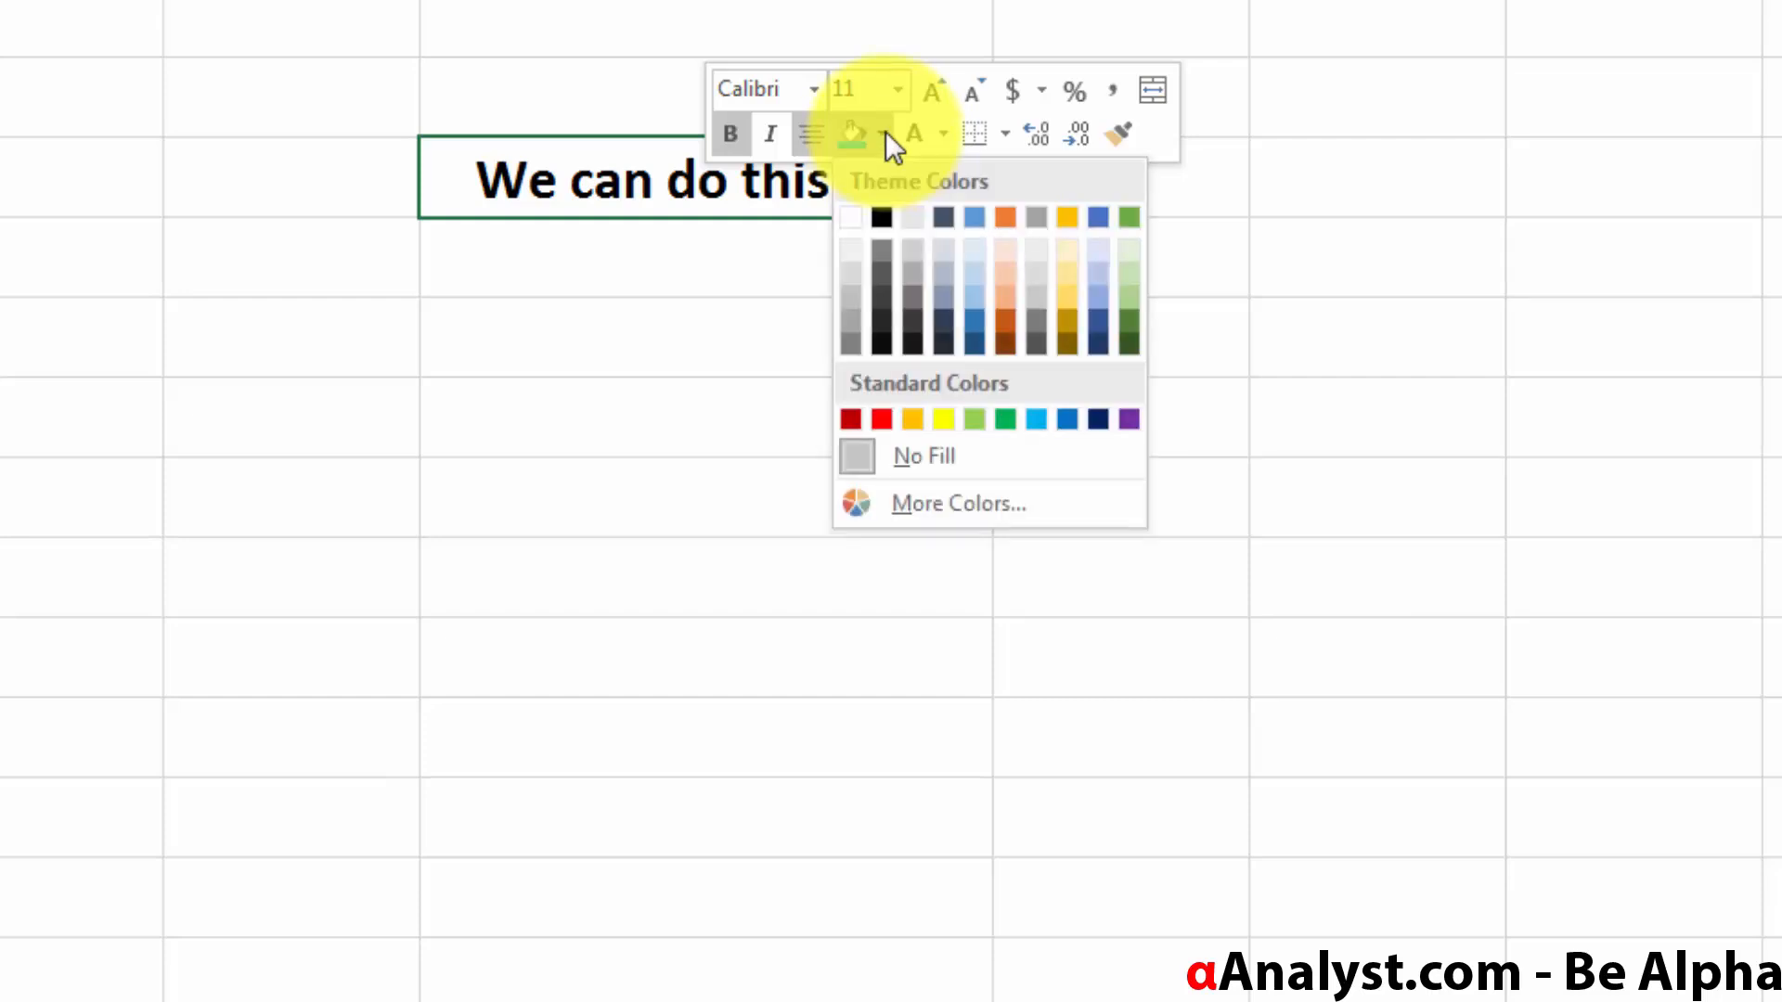
{"action": "left_click", "coordinate": [1010, 318]}
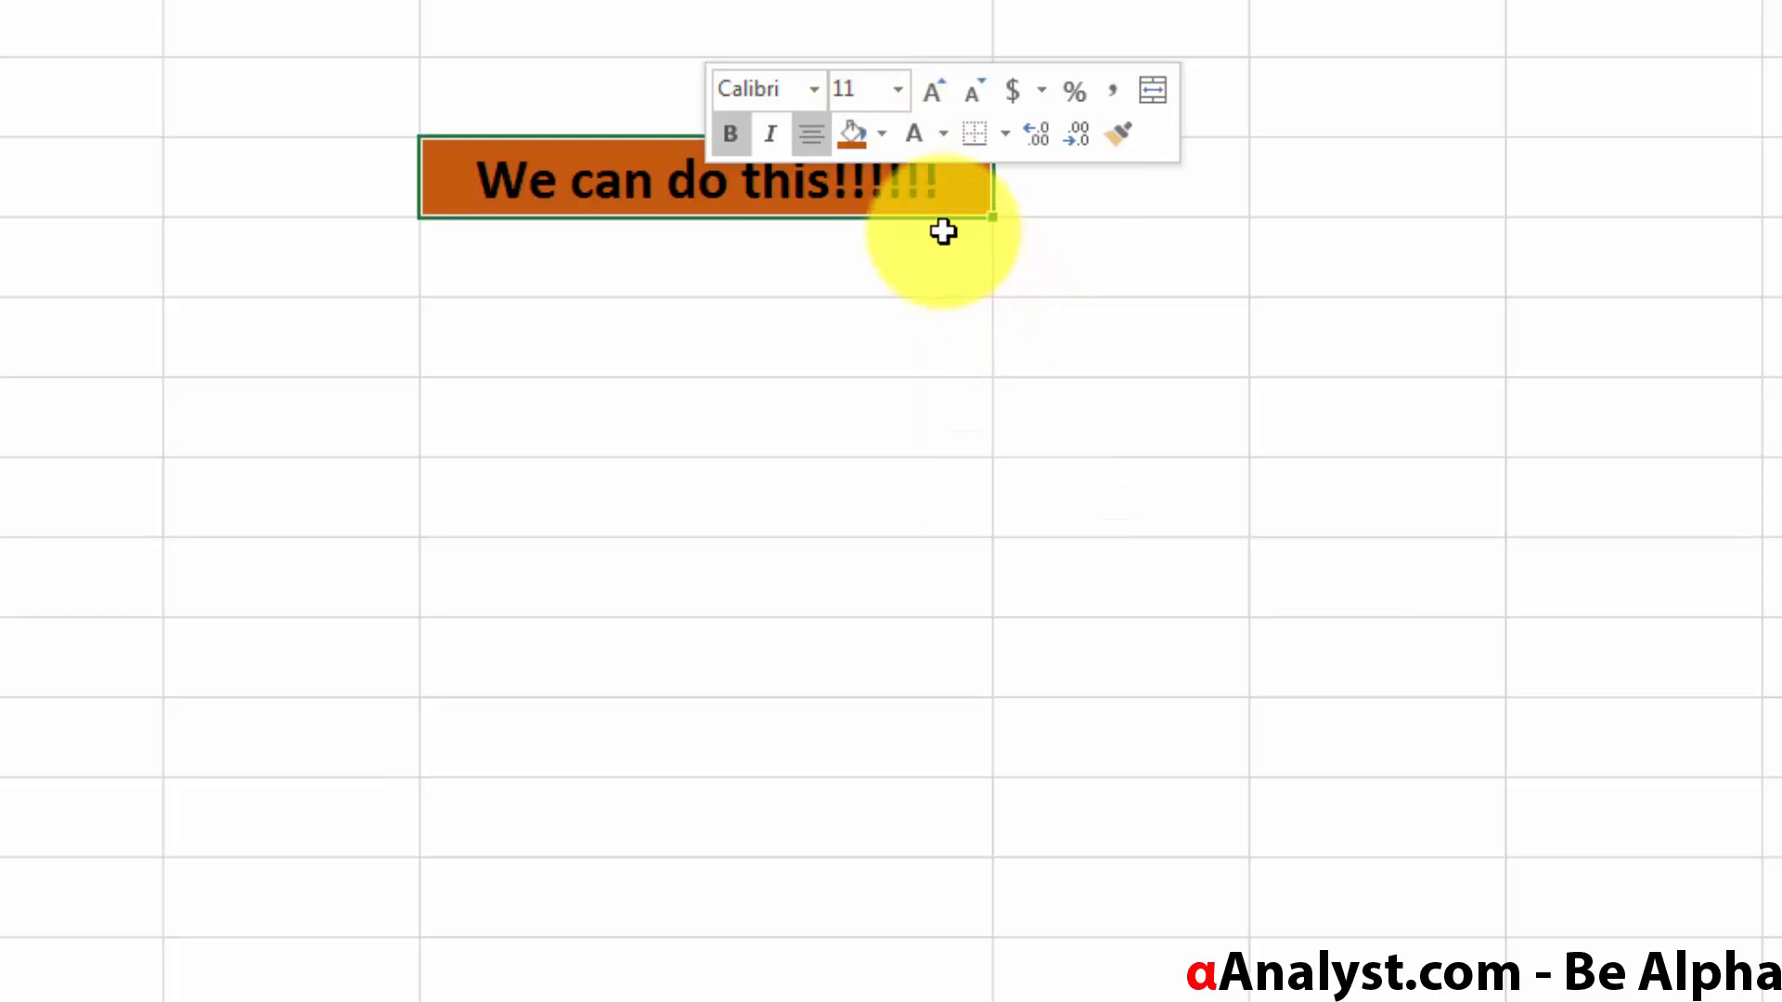
{"action": "left_click", "coordinate": [912, 152]}
{"action": "left_click", "coordinate": [943, 147]}
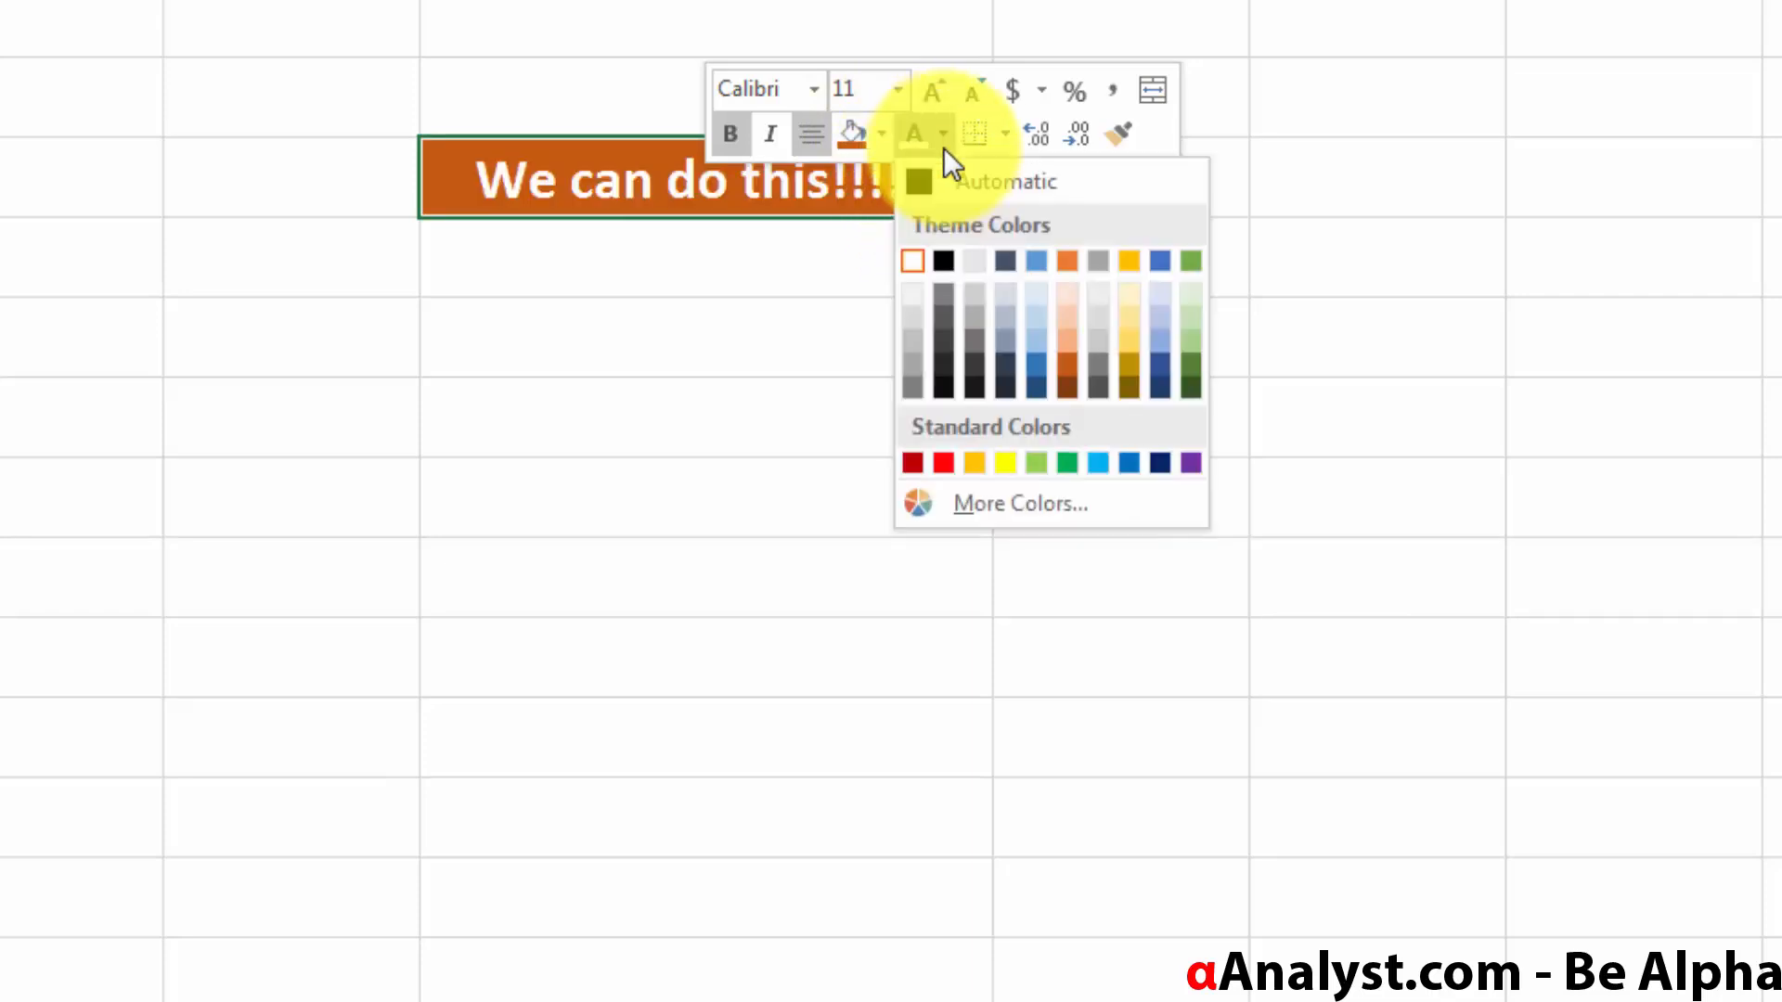
{"action": "left_click", "coordinate": [915, 267]}
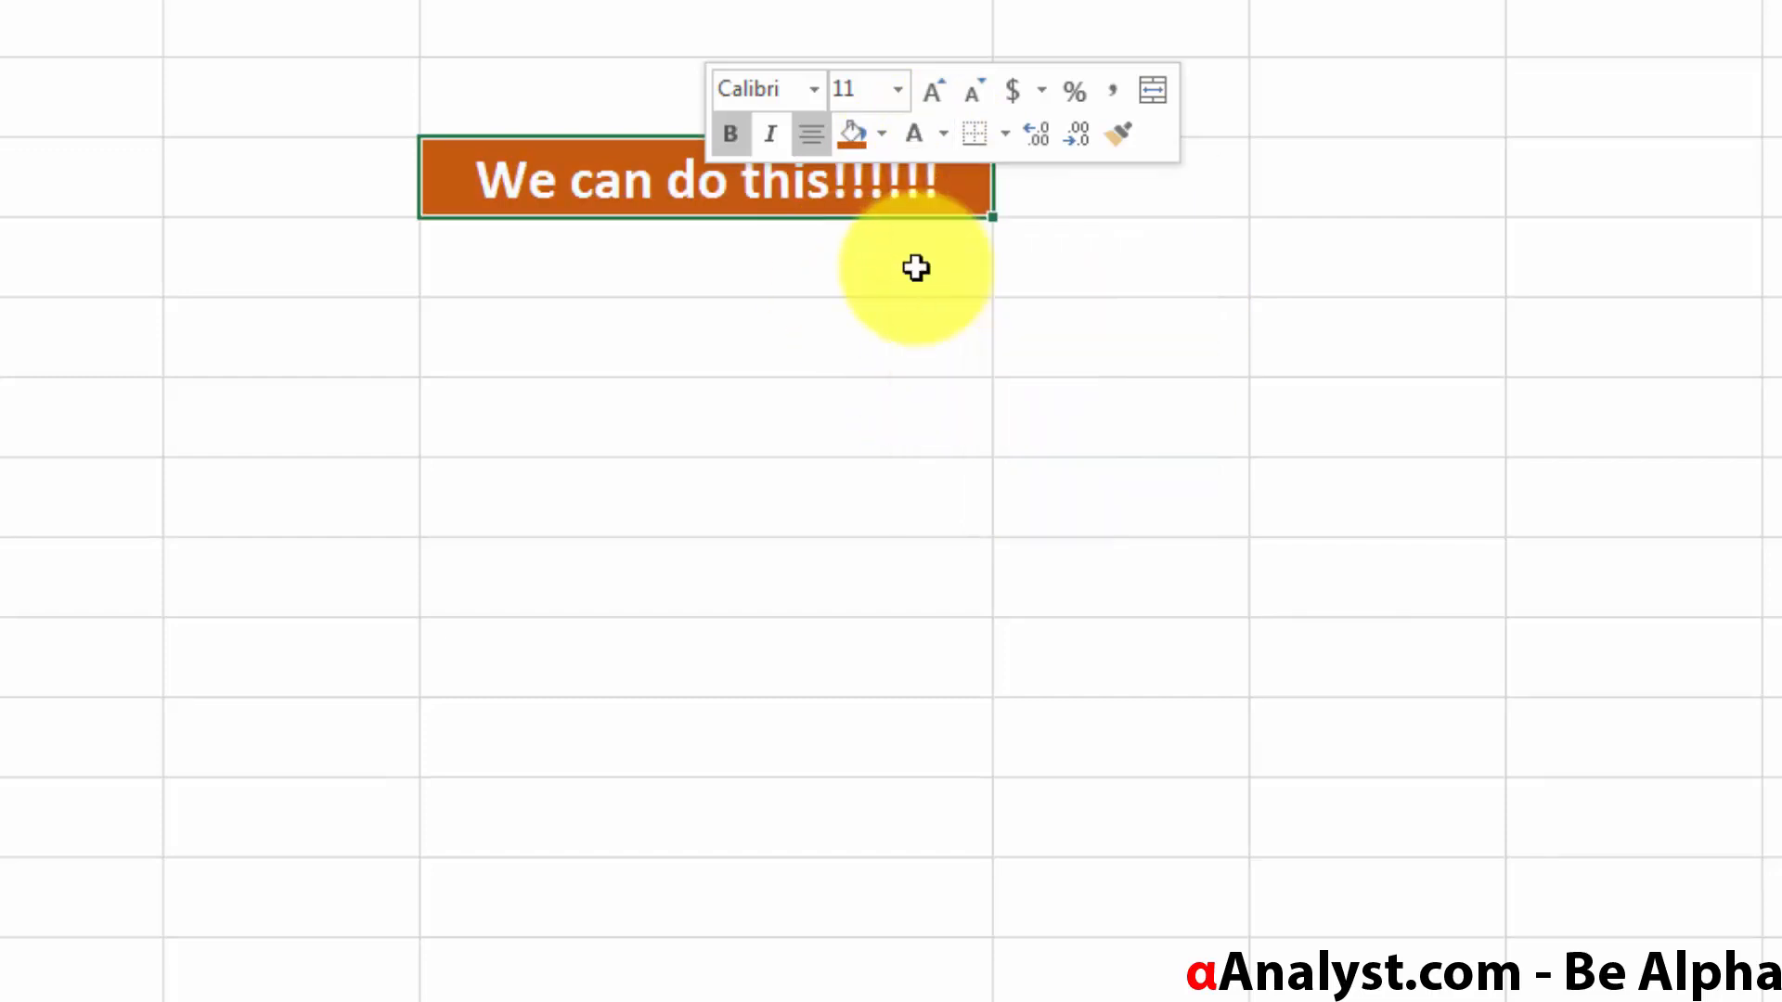
- Apply Thick Outside Borders to cell E14 and reselect that cell to check the result
{"action": "left_click", "coordinate": [1005, 134]}
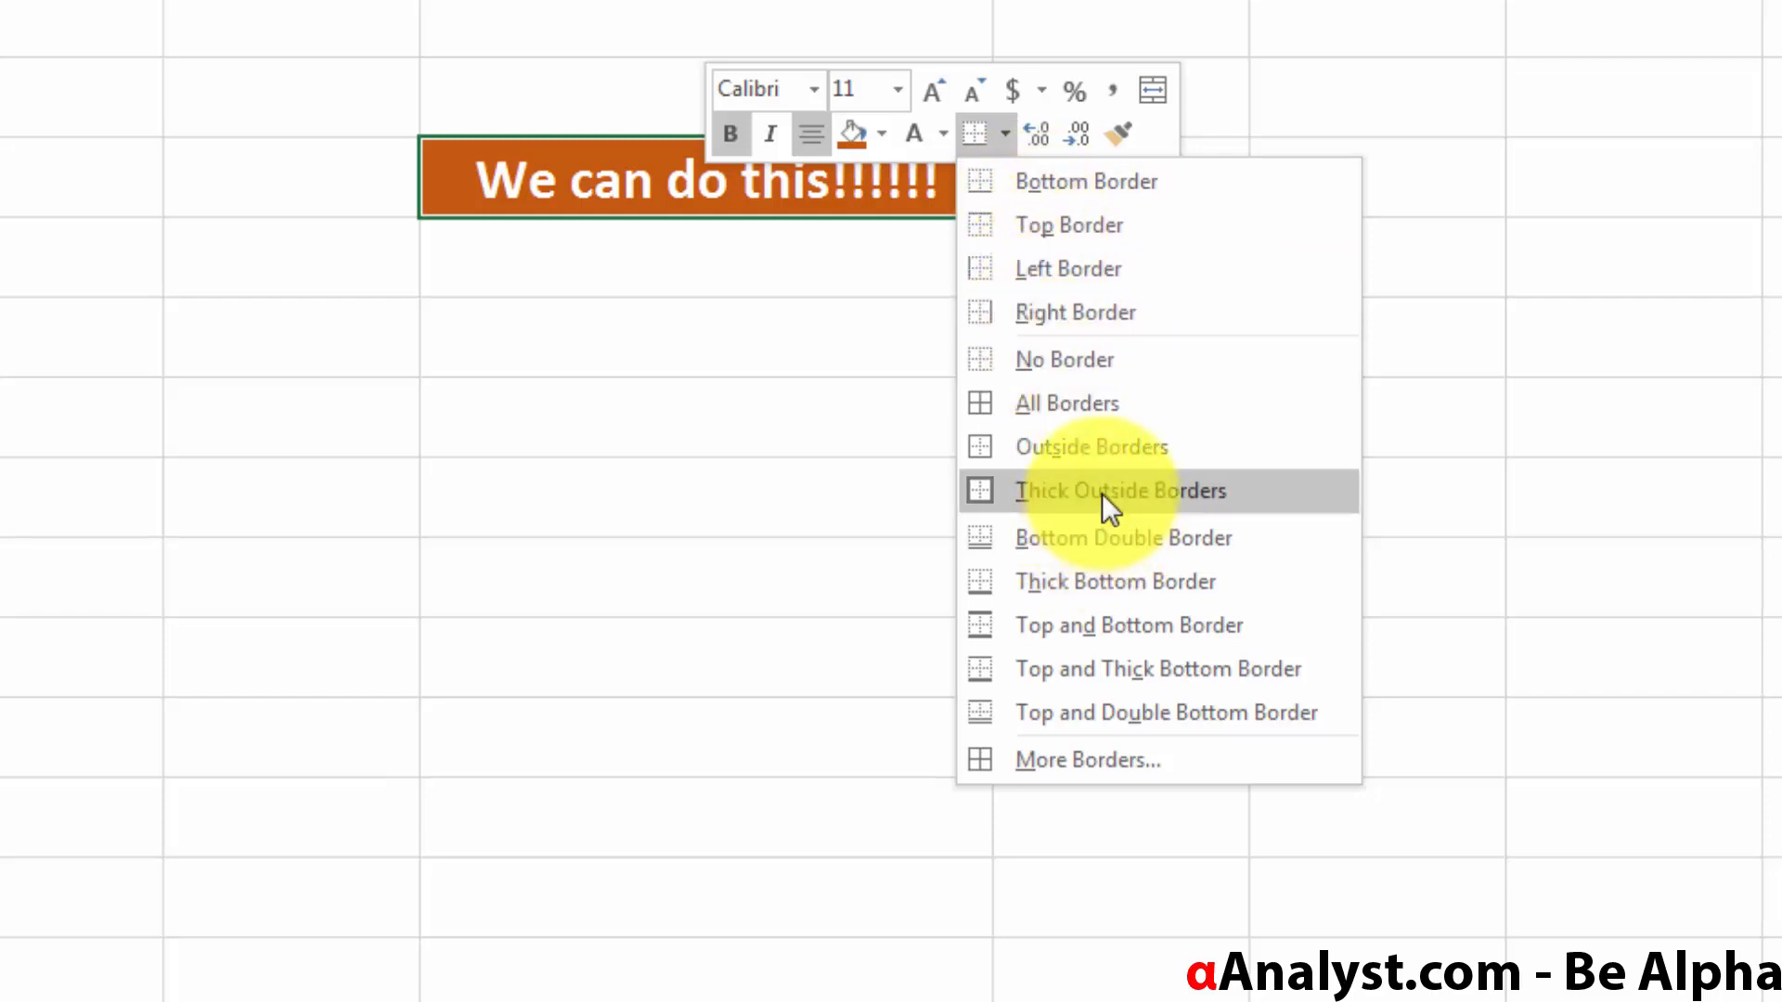
{"action": "left_click", "coordinate": [1206, 490]}
{"action": "left_click", "coordinate": [906, 425]}
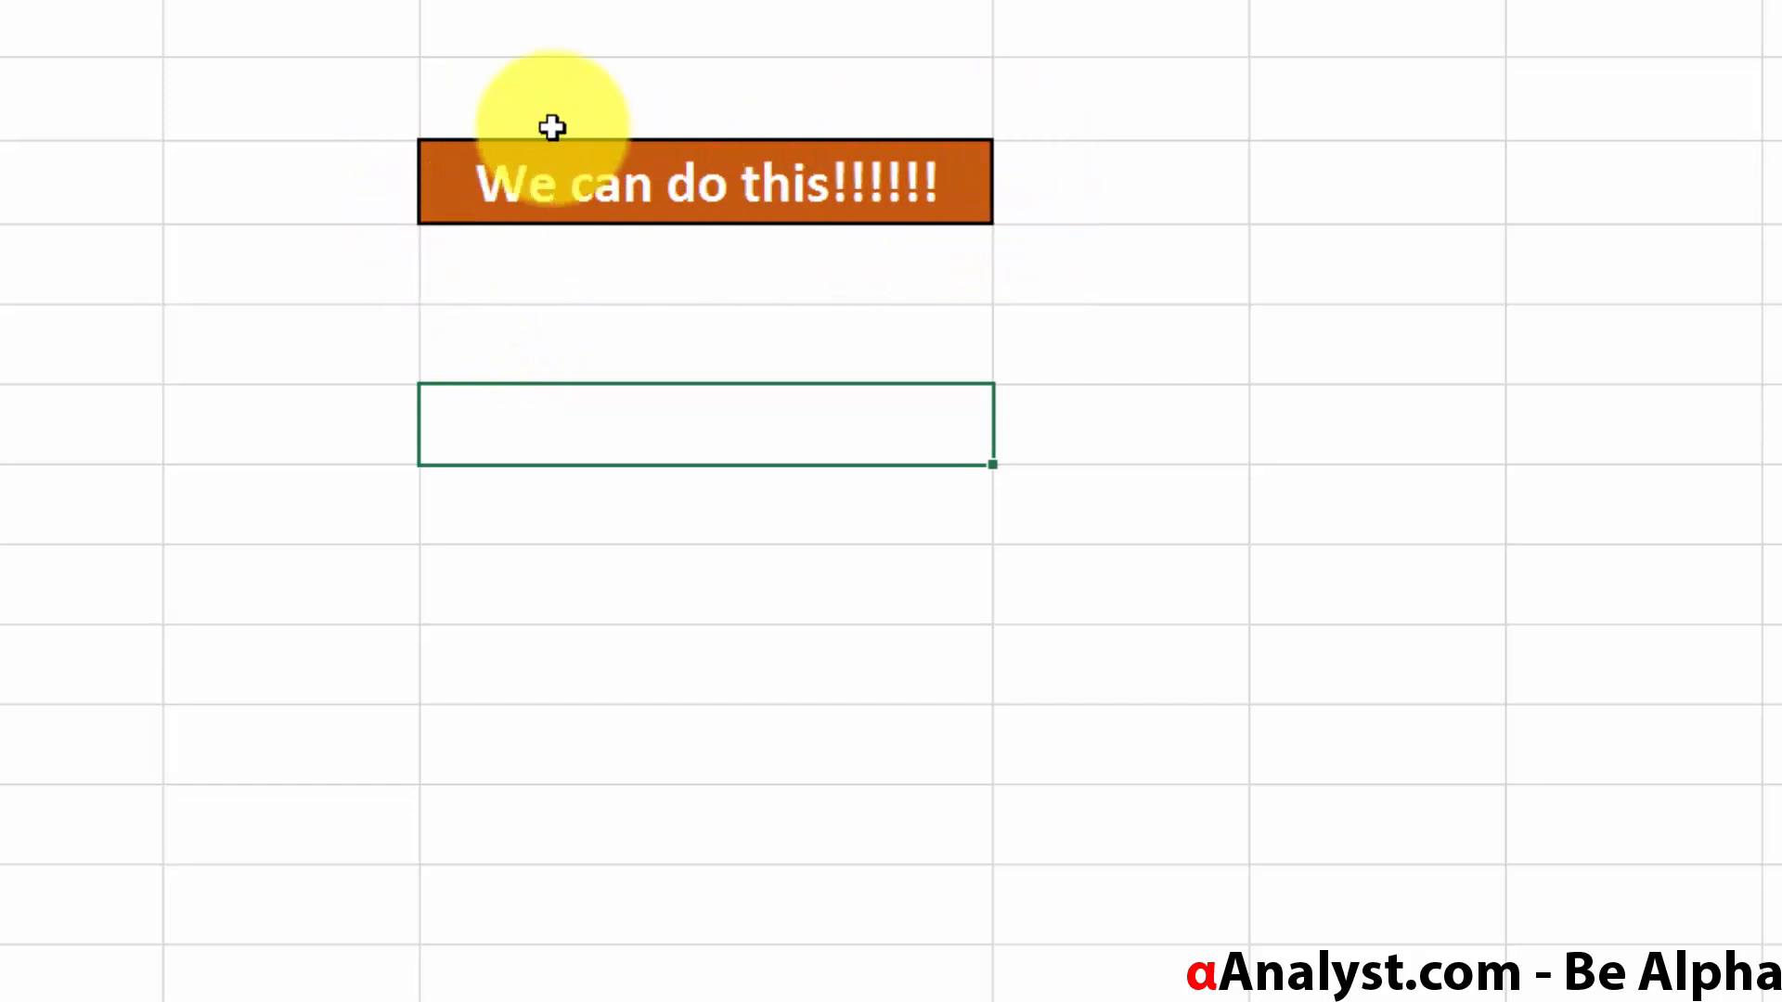
{"action": "key", "text": "Up"}
{"action": "key", "text": "Up"}
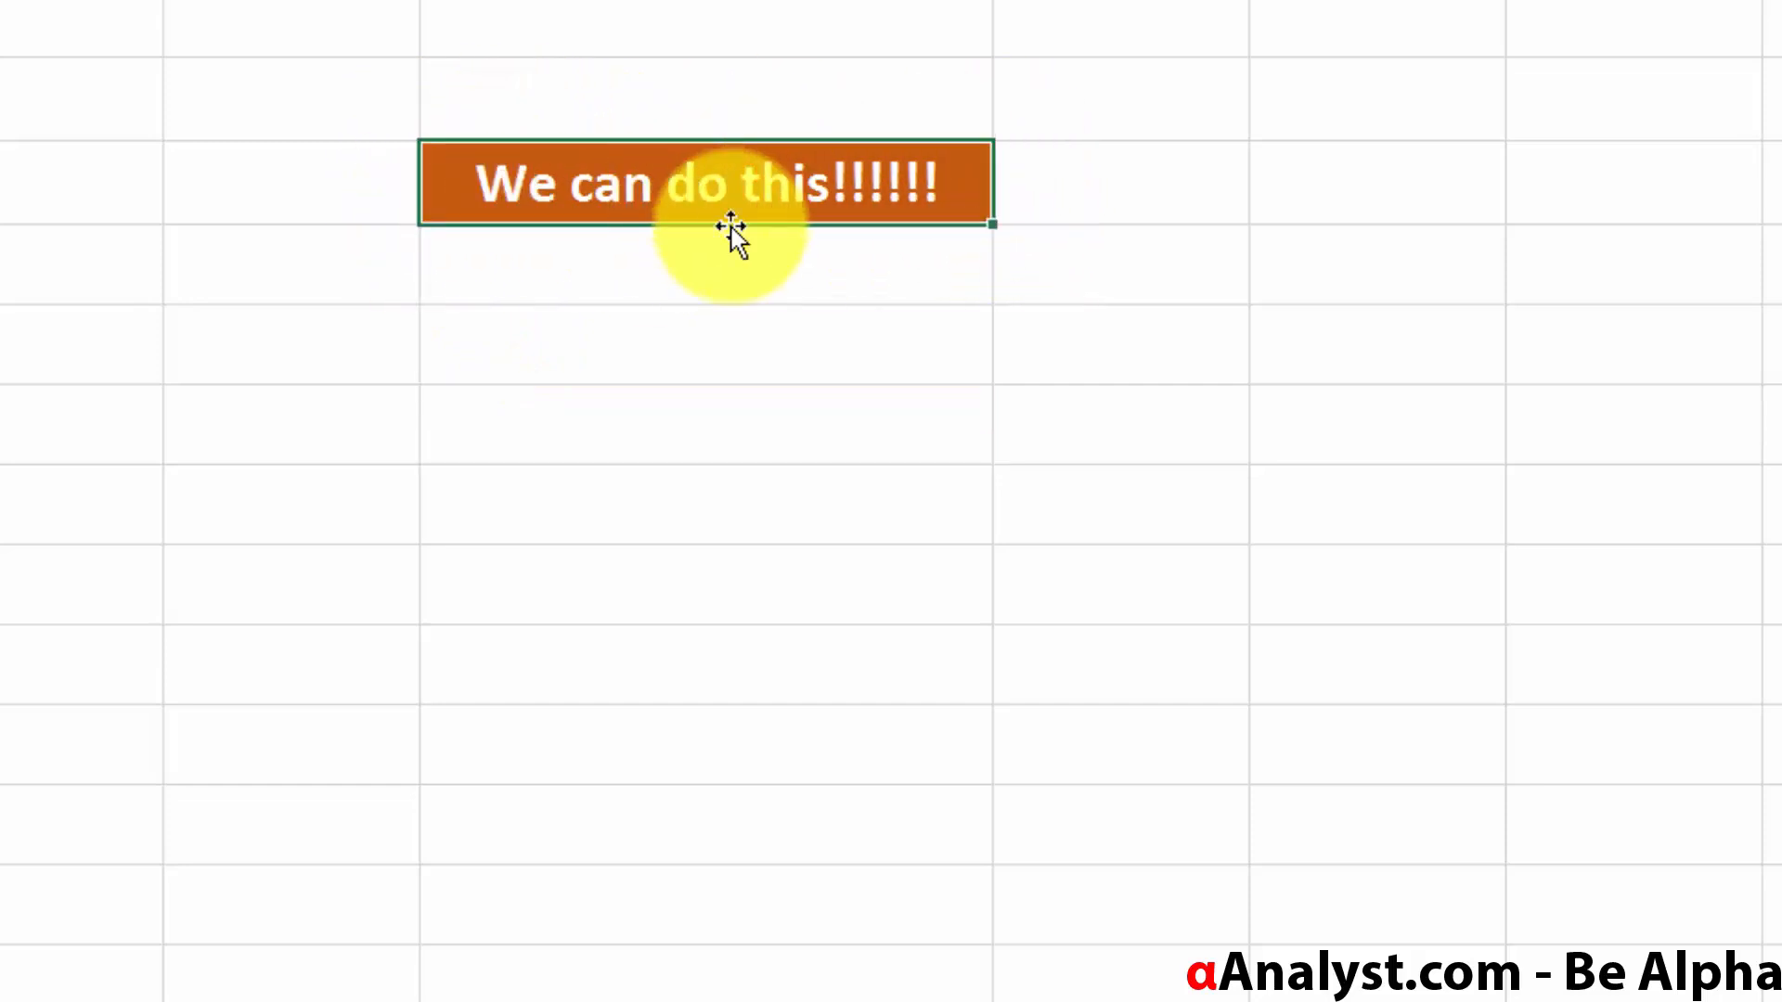
- Increase the font size of cell E14 in increments up to 22
{"action": "right_click", "coordinate": [700, 174]}
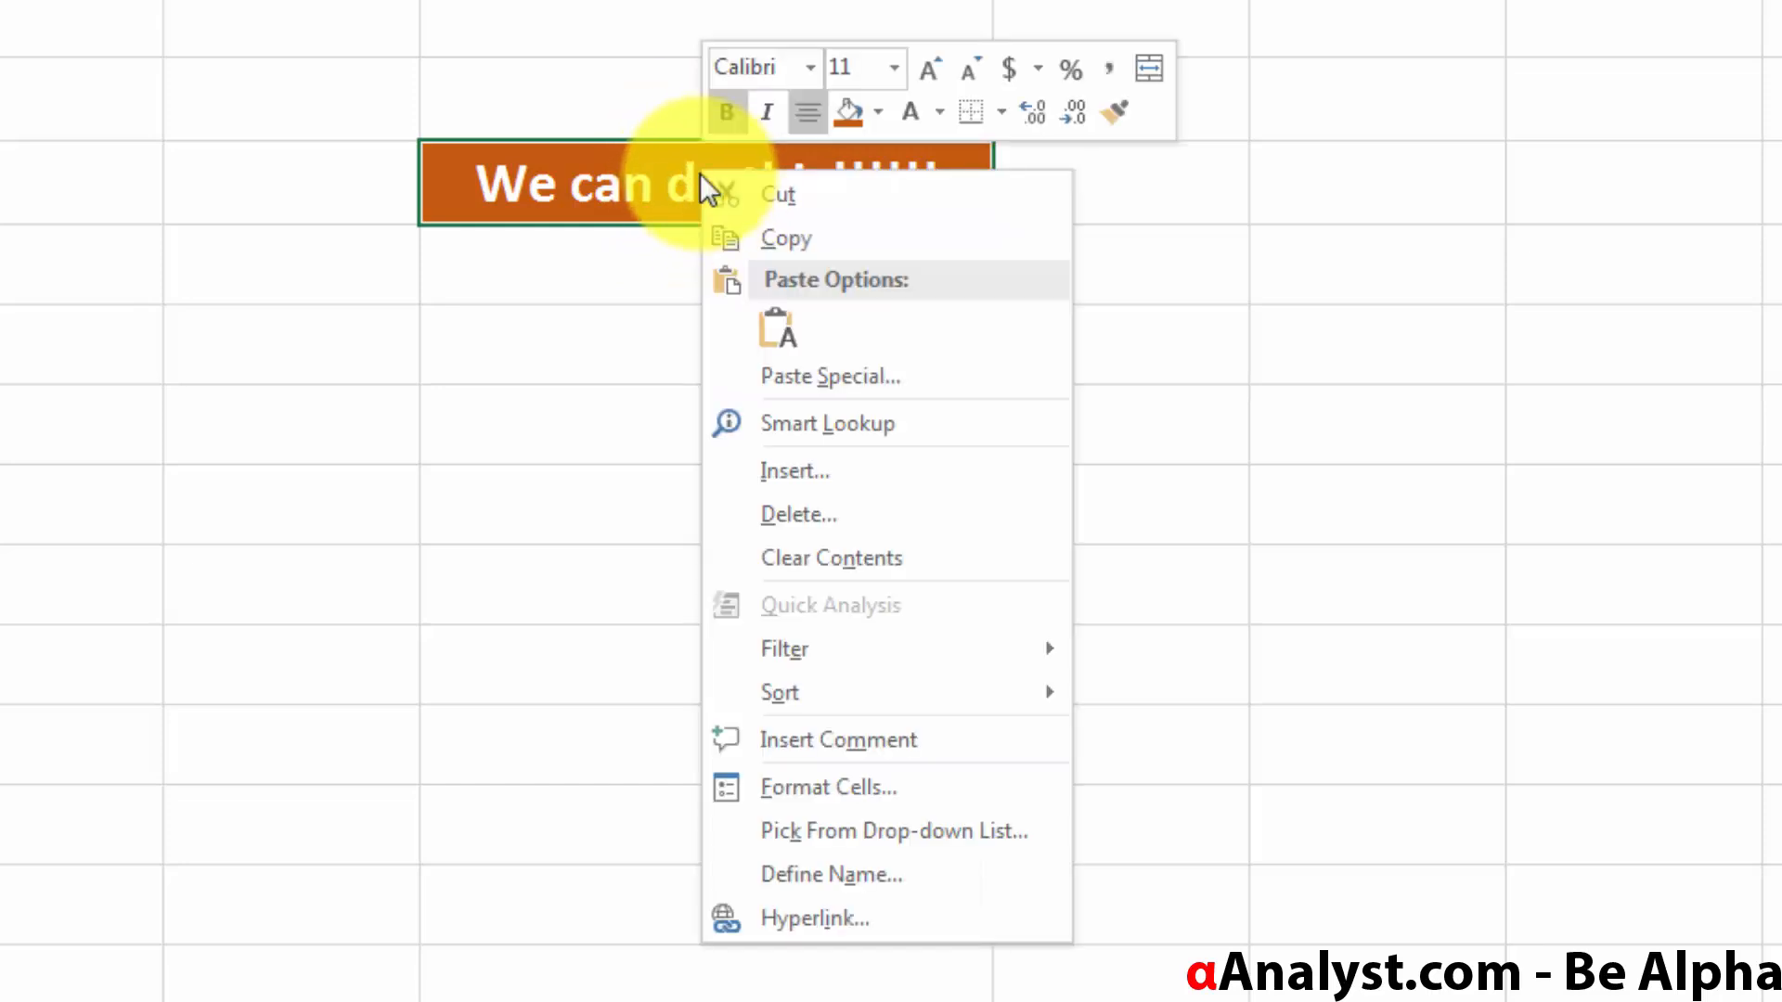
{"action": "left_click", "coordinate": [923, 70]}
{"action": "left_click", "coordinate": [922, 69]}
{"action": "left_click", "coordinate": [922, 69]}
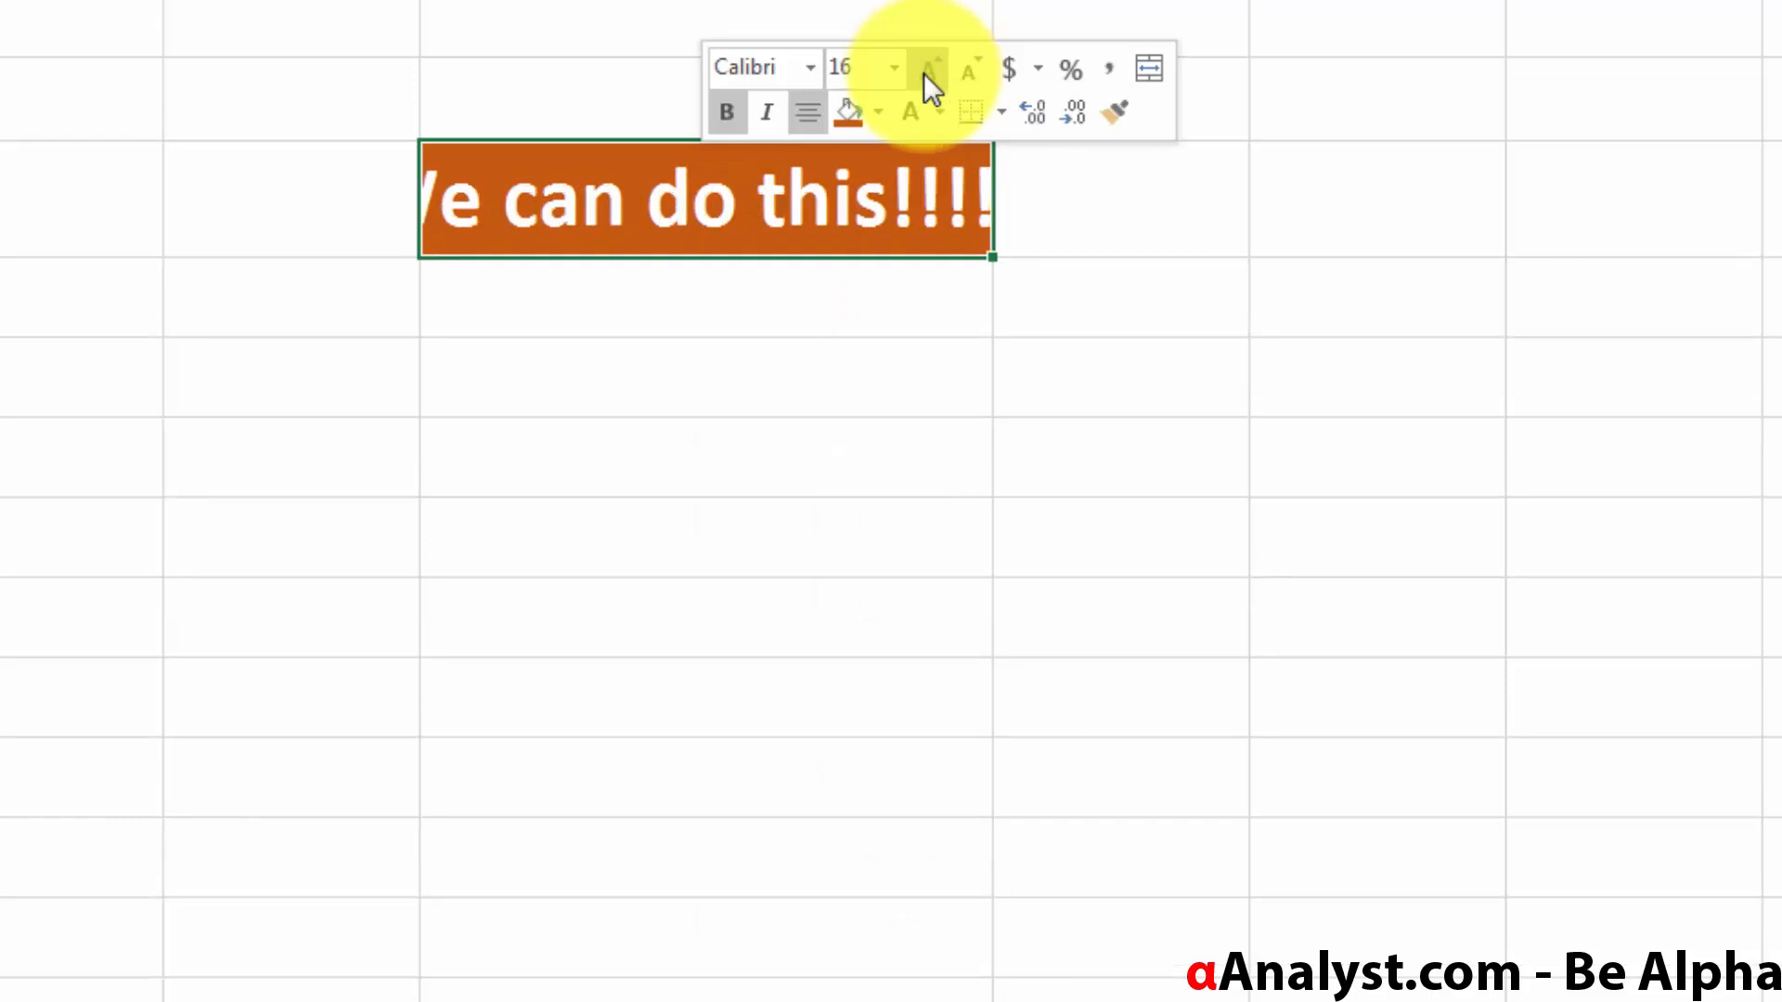
{"action": "left_click", "coordinate": [922, 74]}
{"action": "left_click", "coordinate": [922, 74]}
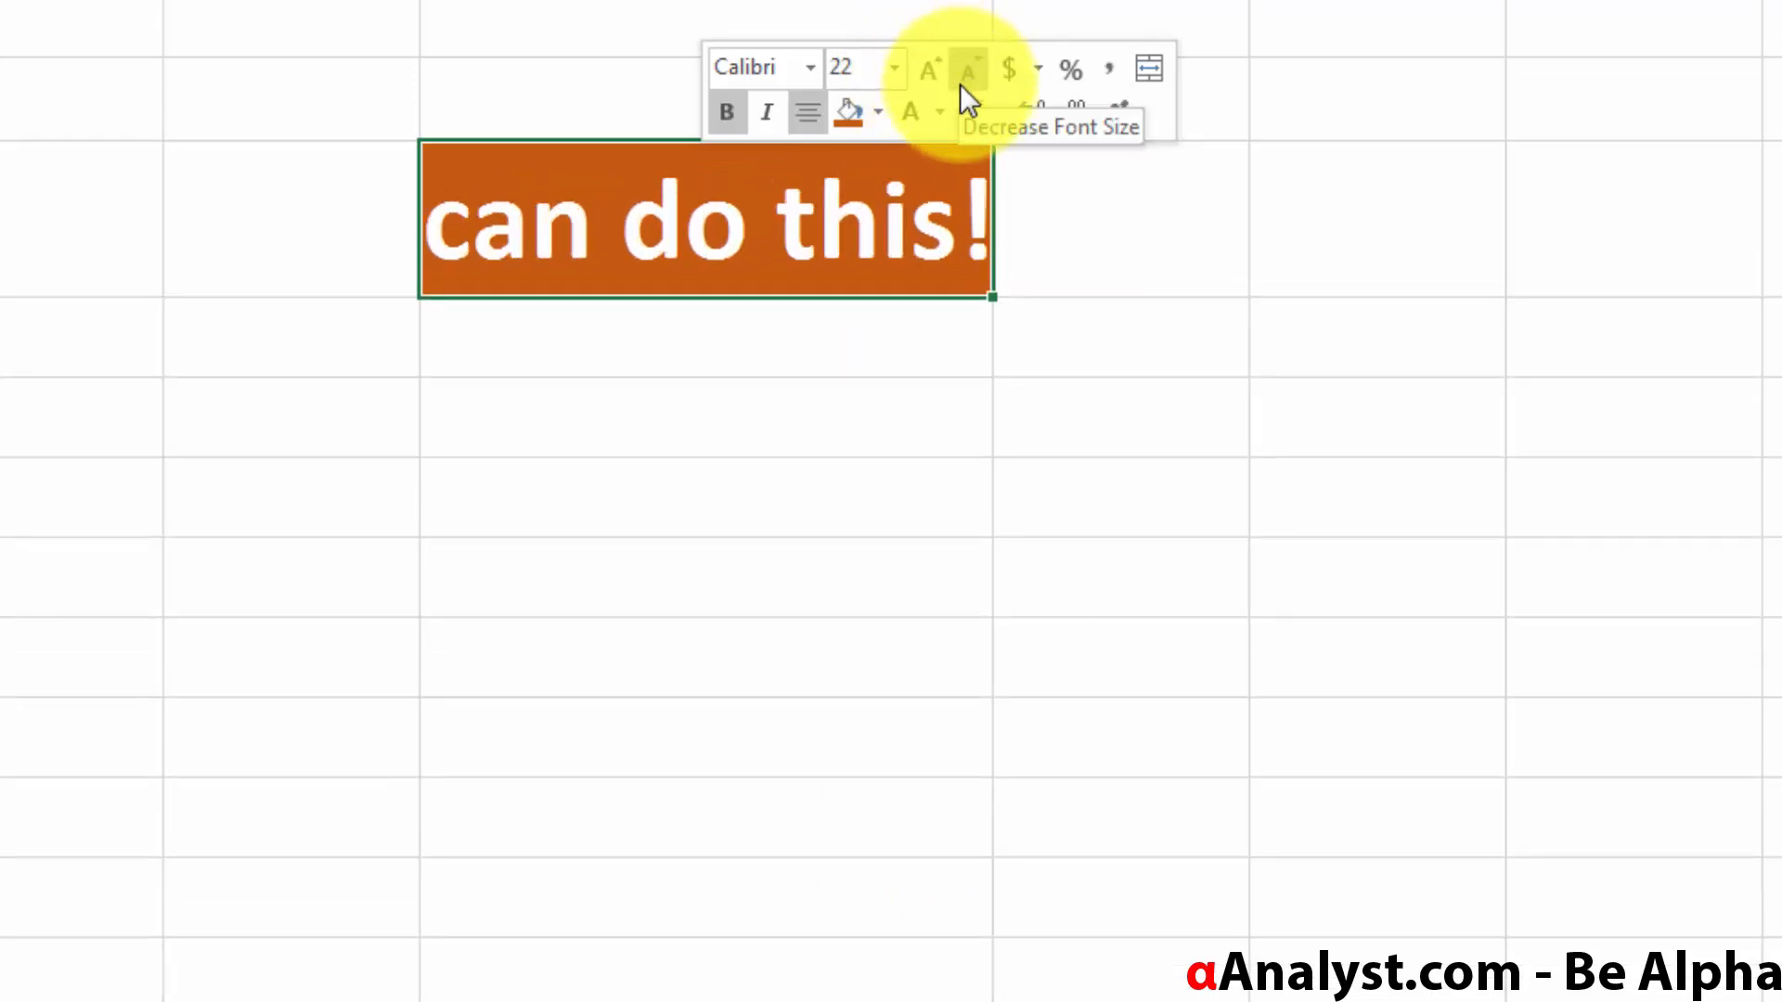
- Reduce the font size of cell E14 in increments down to 12
{"action": "left_click", "coordinate": [965, 75]}
{"action": "left_click", "coordinate": [965, 74]}
{"action": "left_click", "coordinate": [965, 75]}
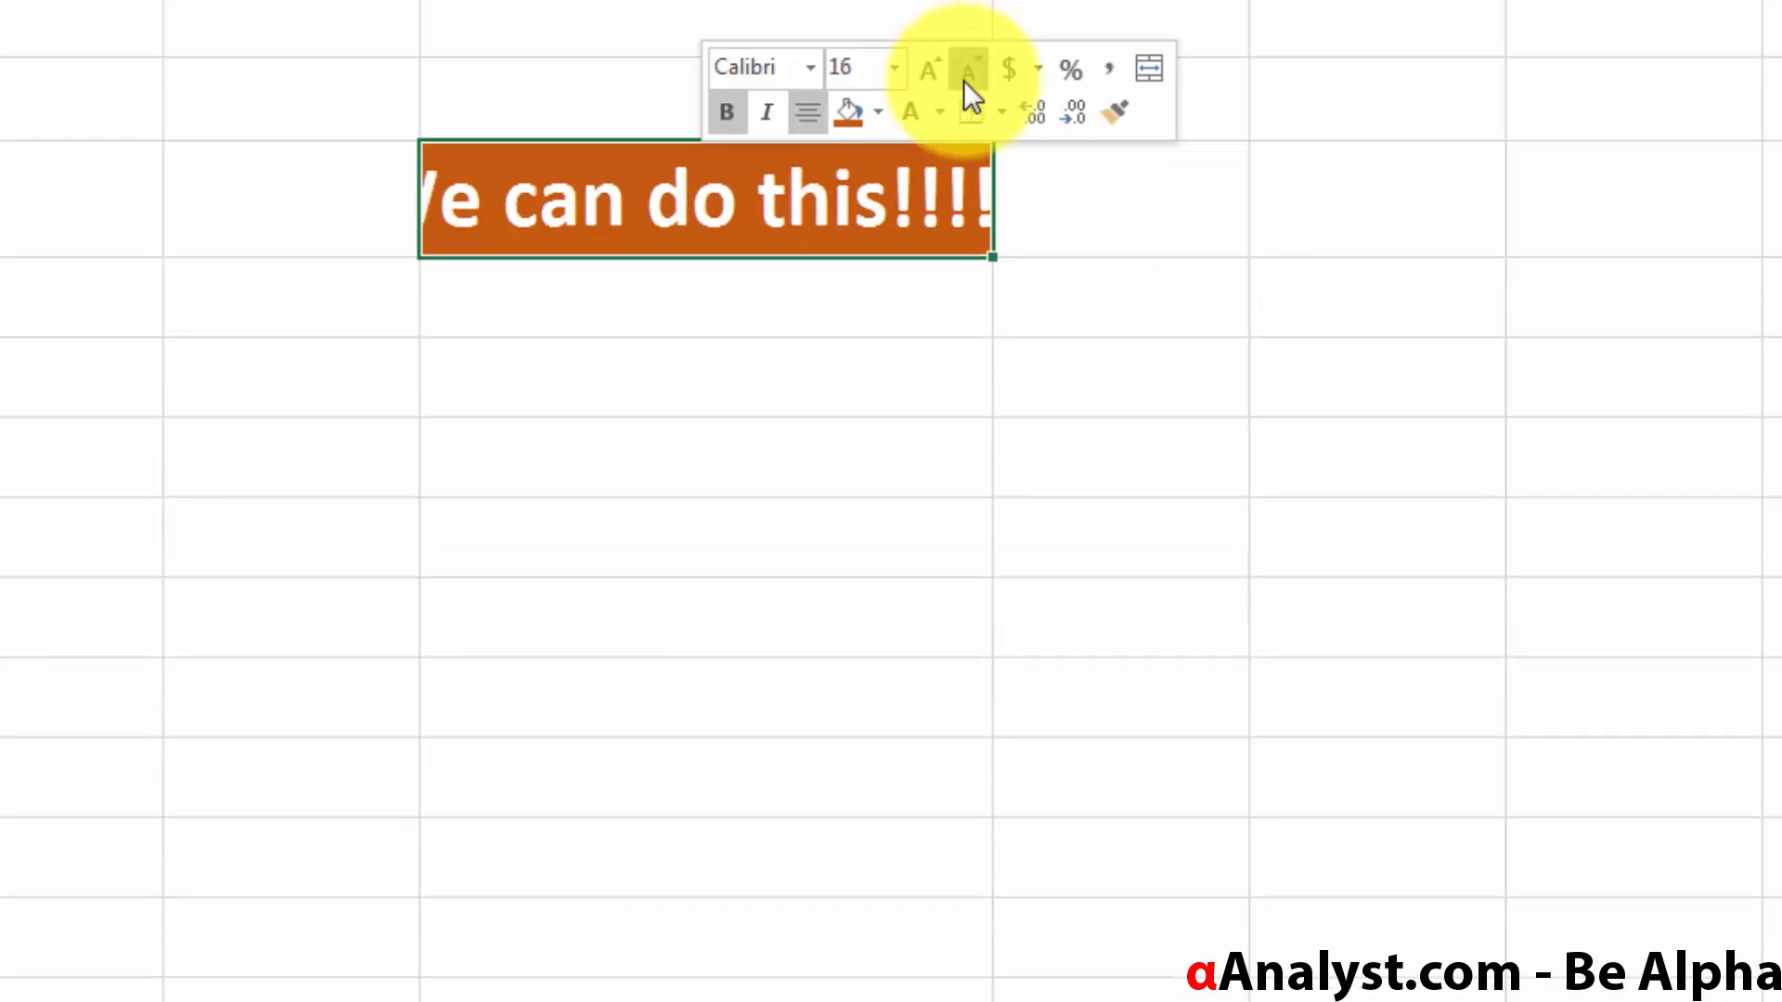
{"action": "left_click", "coordinate": [965, 78]}
{"action": "left_click", "coordinate": [965, 78]}
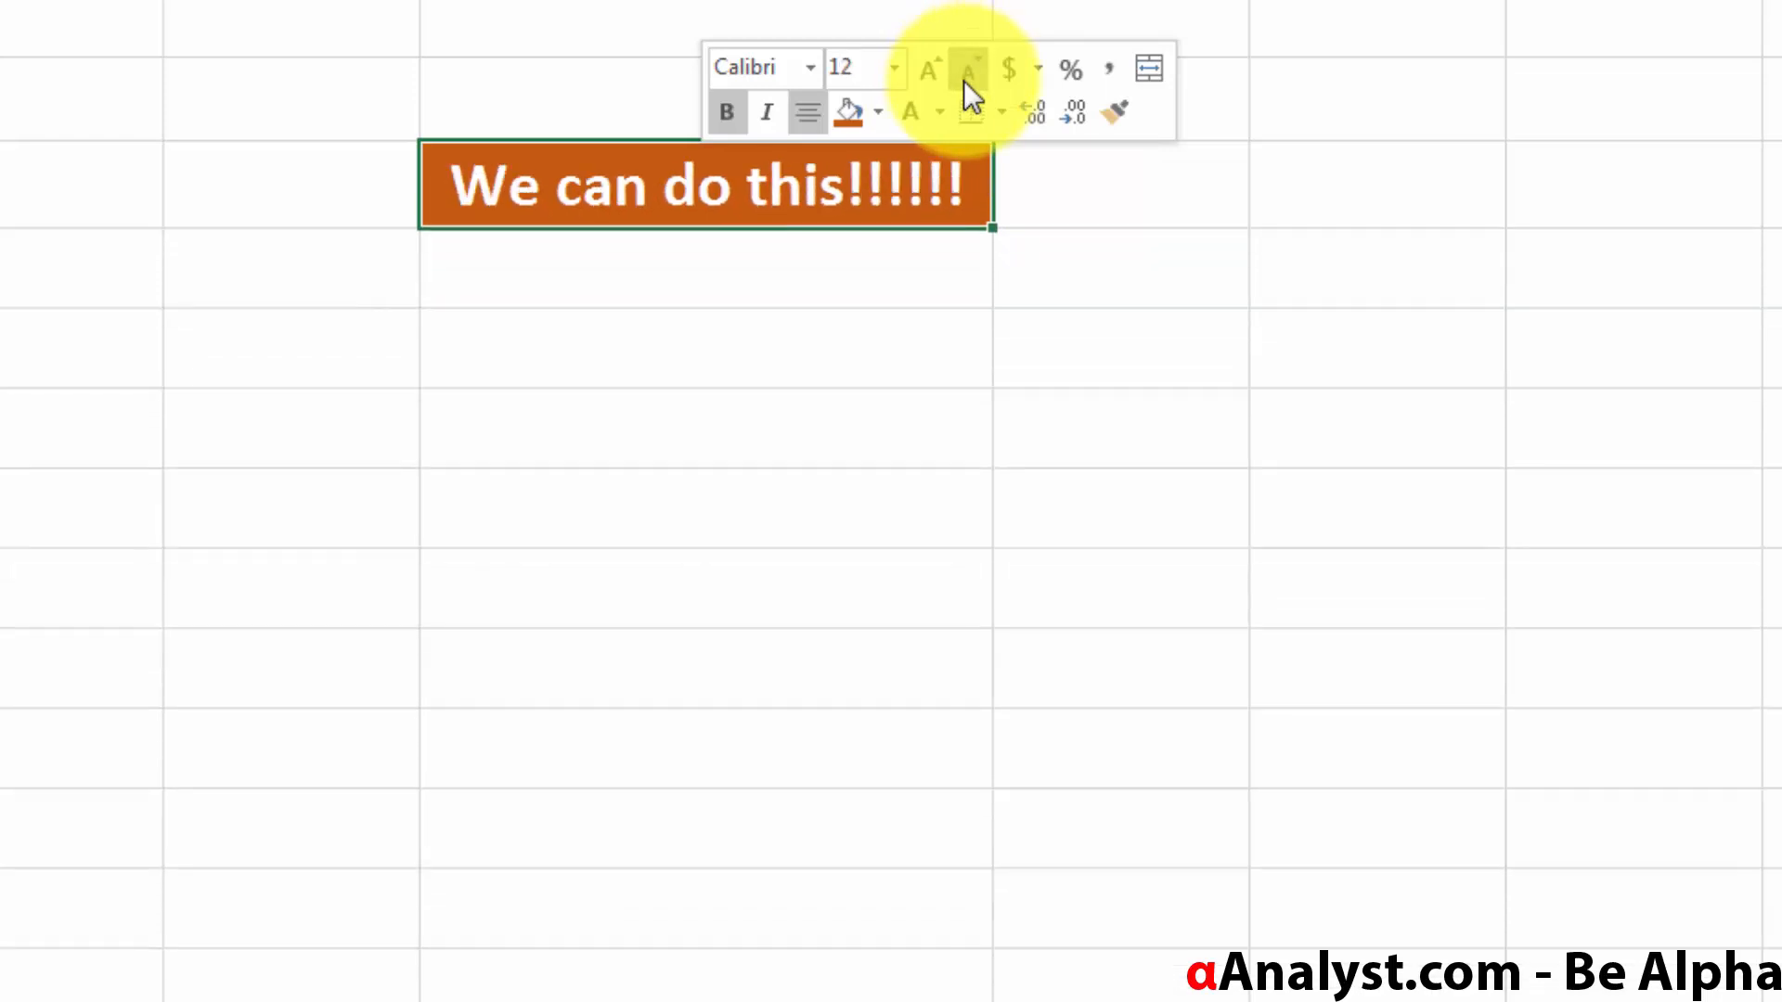
- Set the font size of cell E14 to 20, then change it to the preset size 18
{"action": "left_click", "coordinate": [846, 69]}
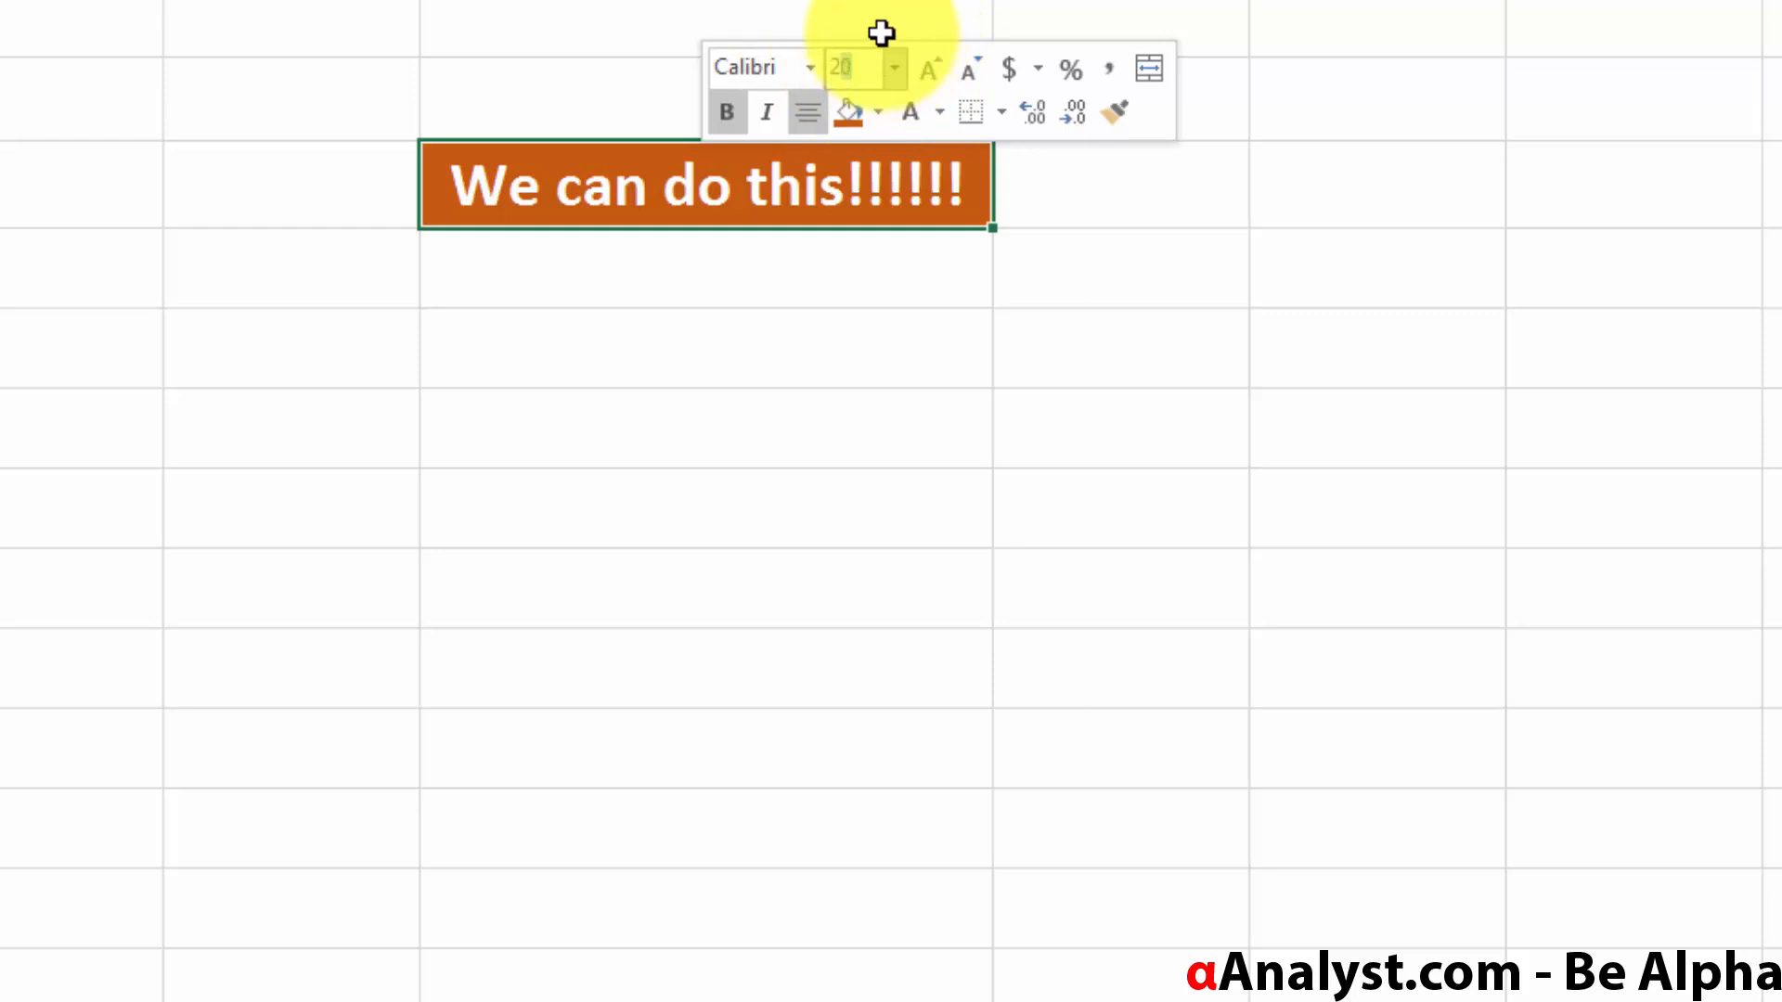
{"action": "type", "text": "20"}
{"action": "key", "text": "Return"}
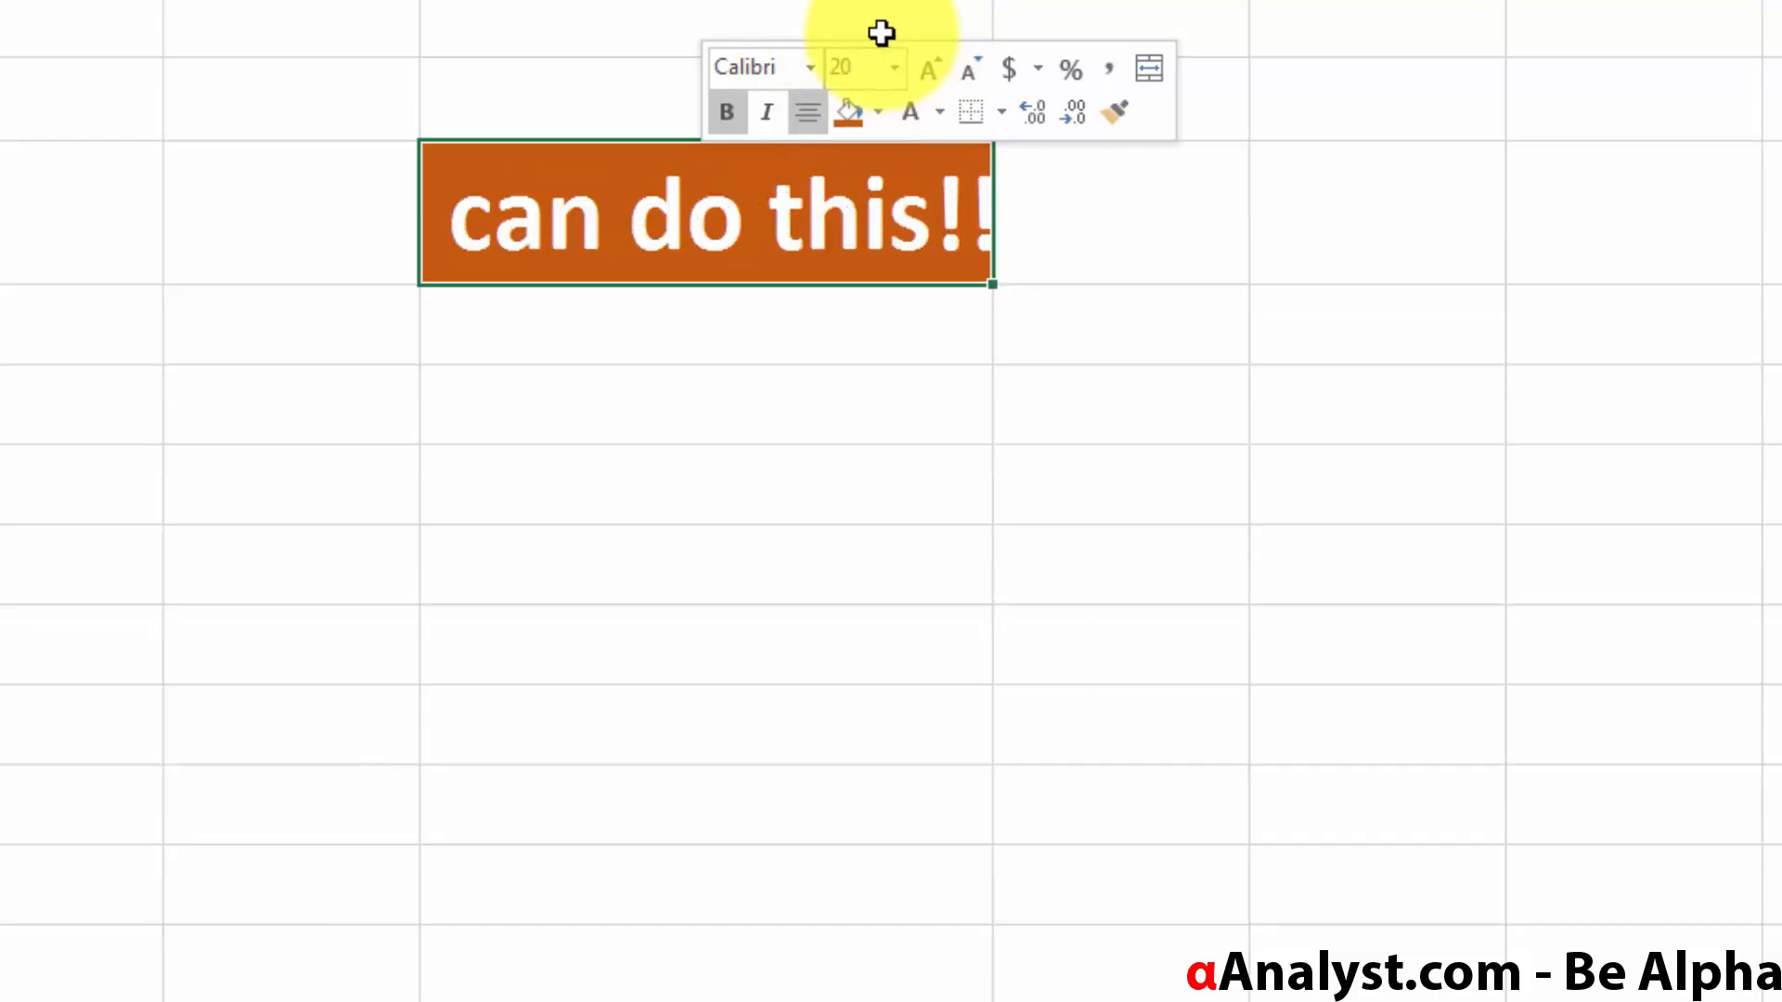
{"action": "left_click", "coordinate": [898, 69]}
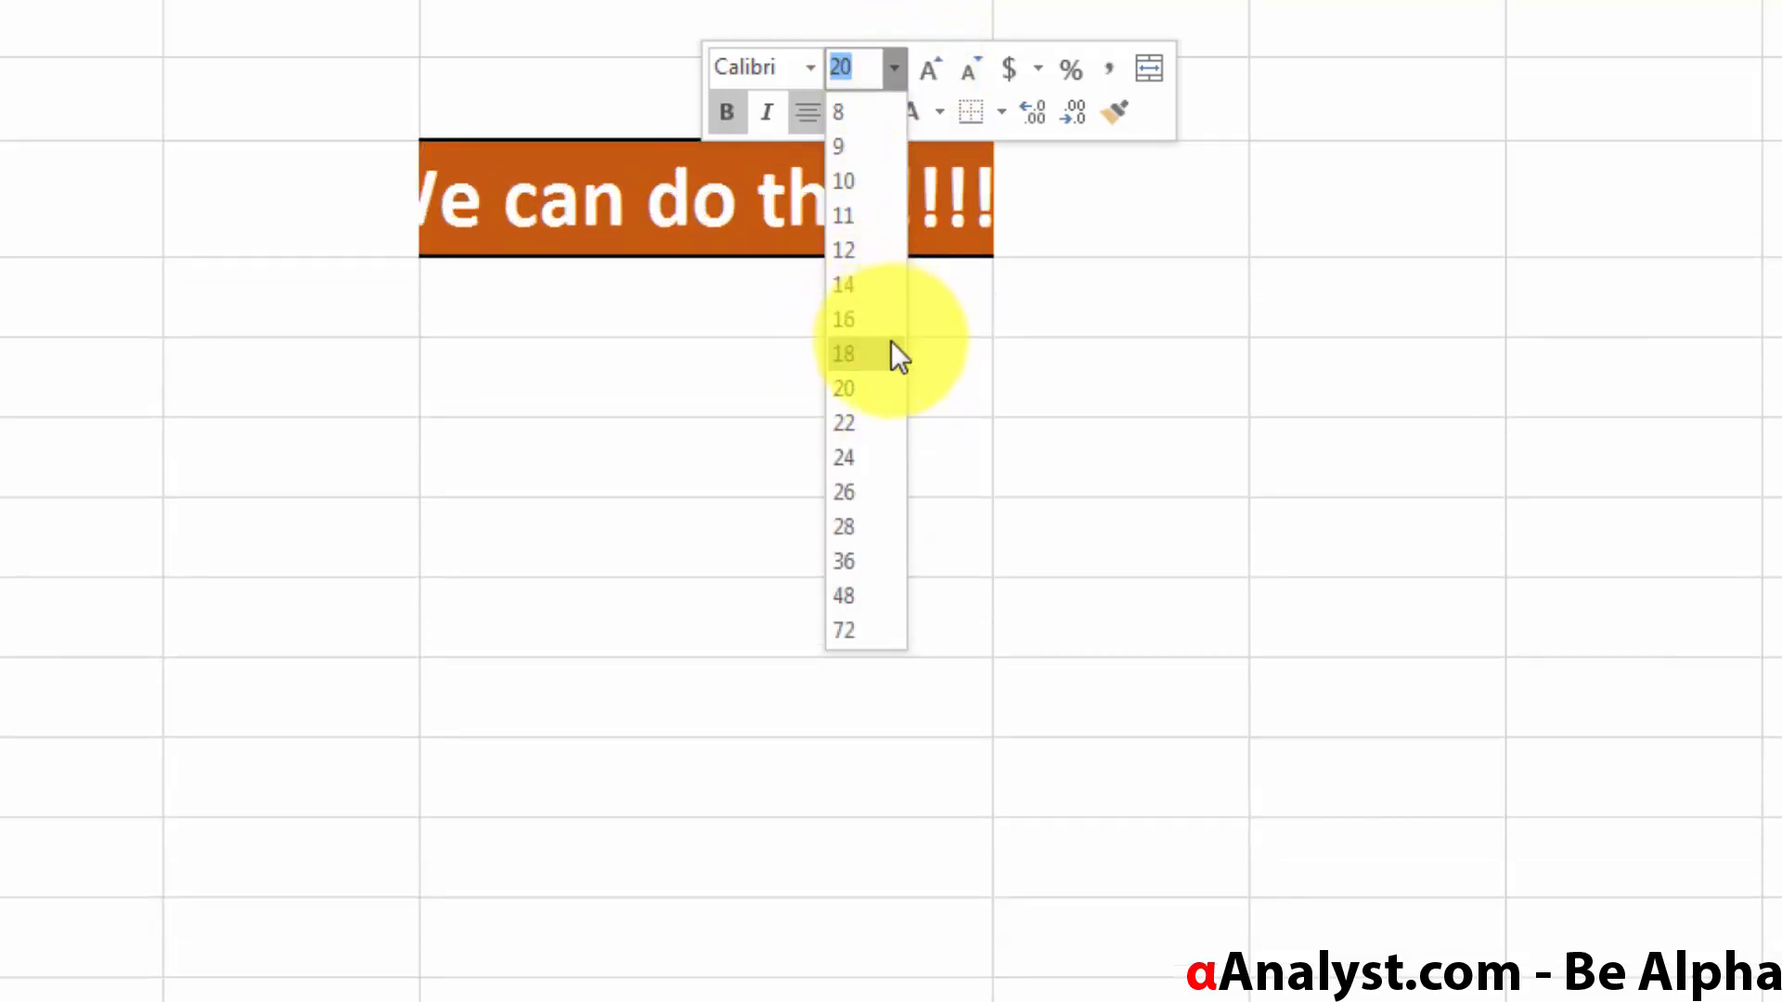
{"action": "left_click", "coordinate": [899, 356]}
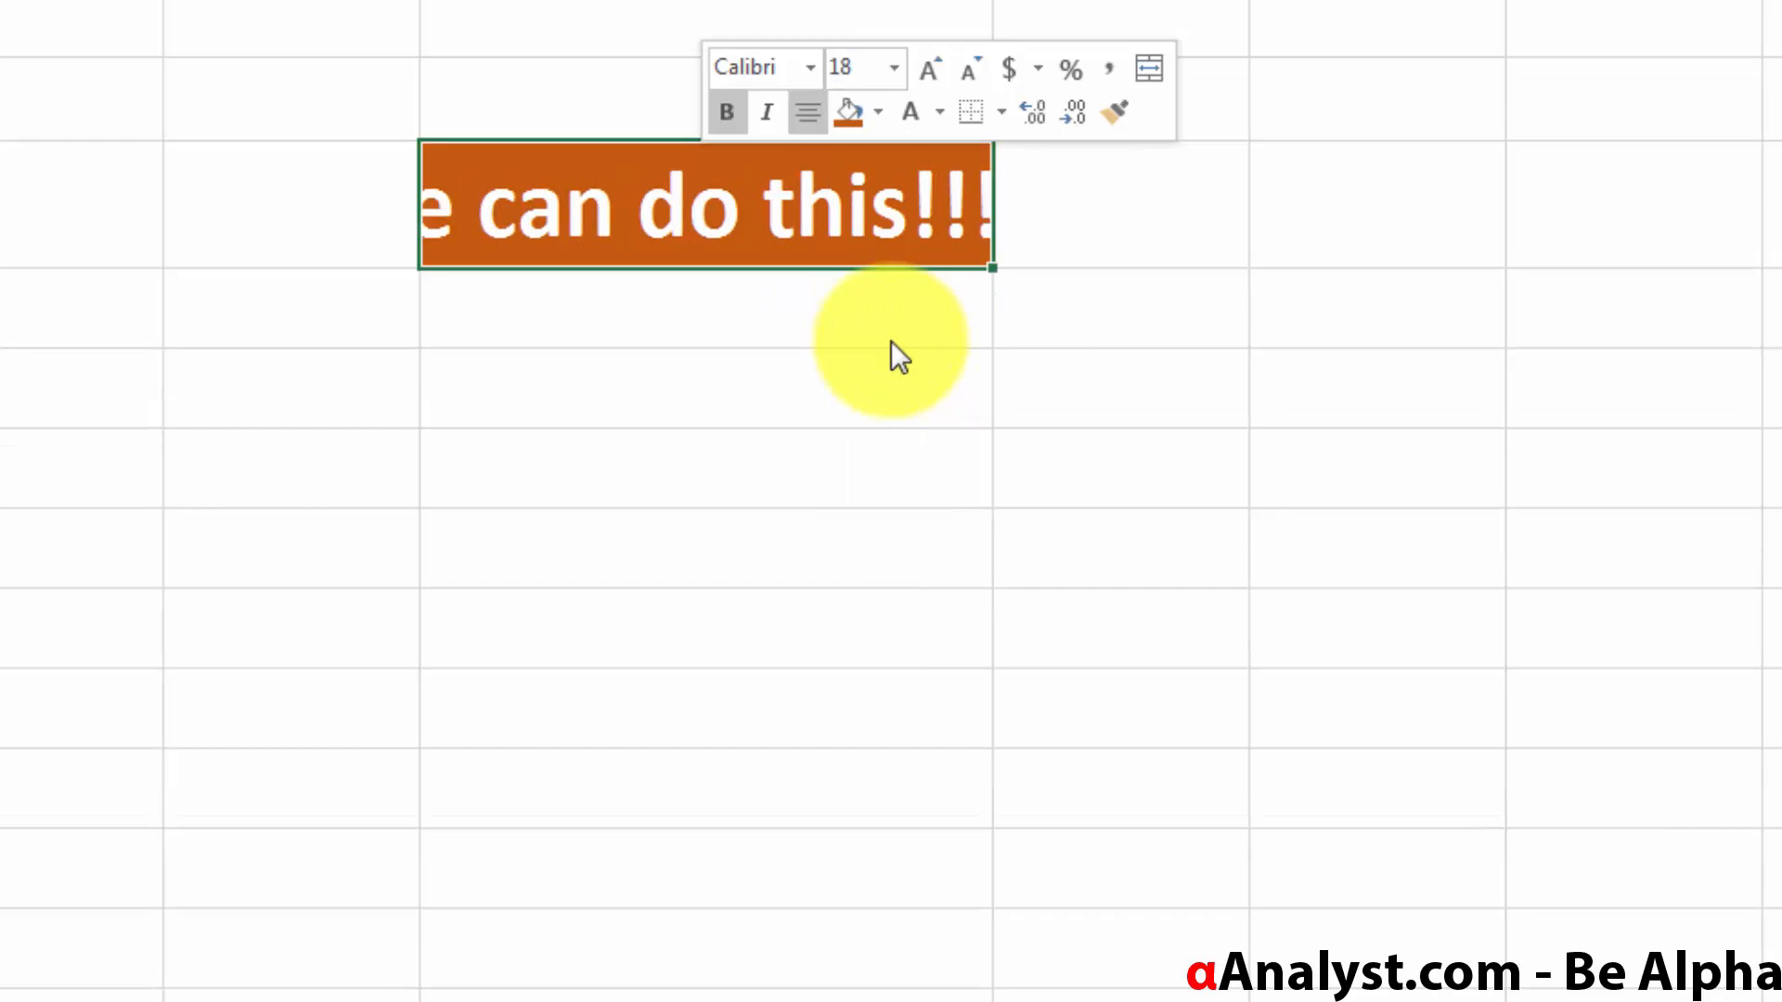
- Change the font of cell E14 to Arial
{"action": "left_click", "coordinate": [802, 61]}
{"action": "left_click", "coordinate": [782, 57]}
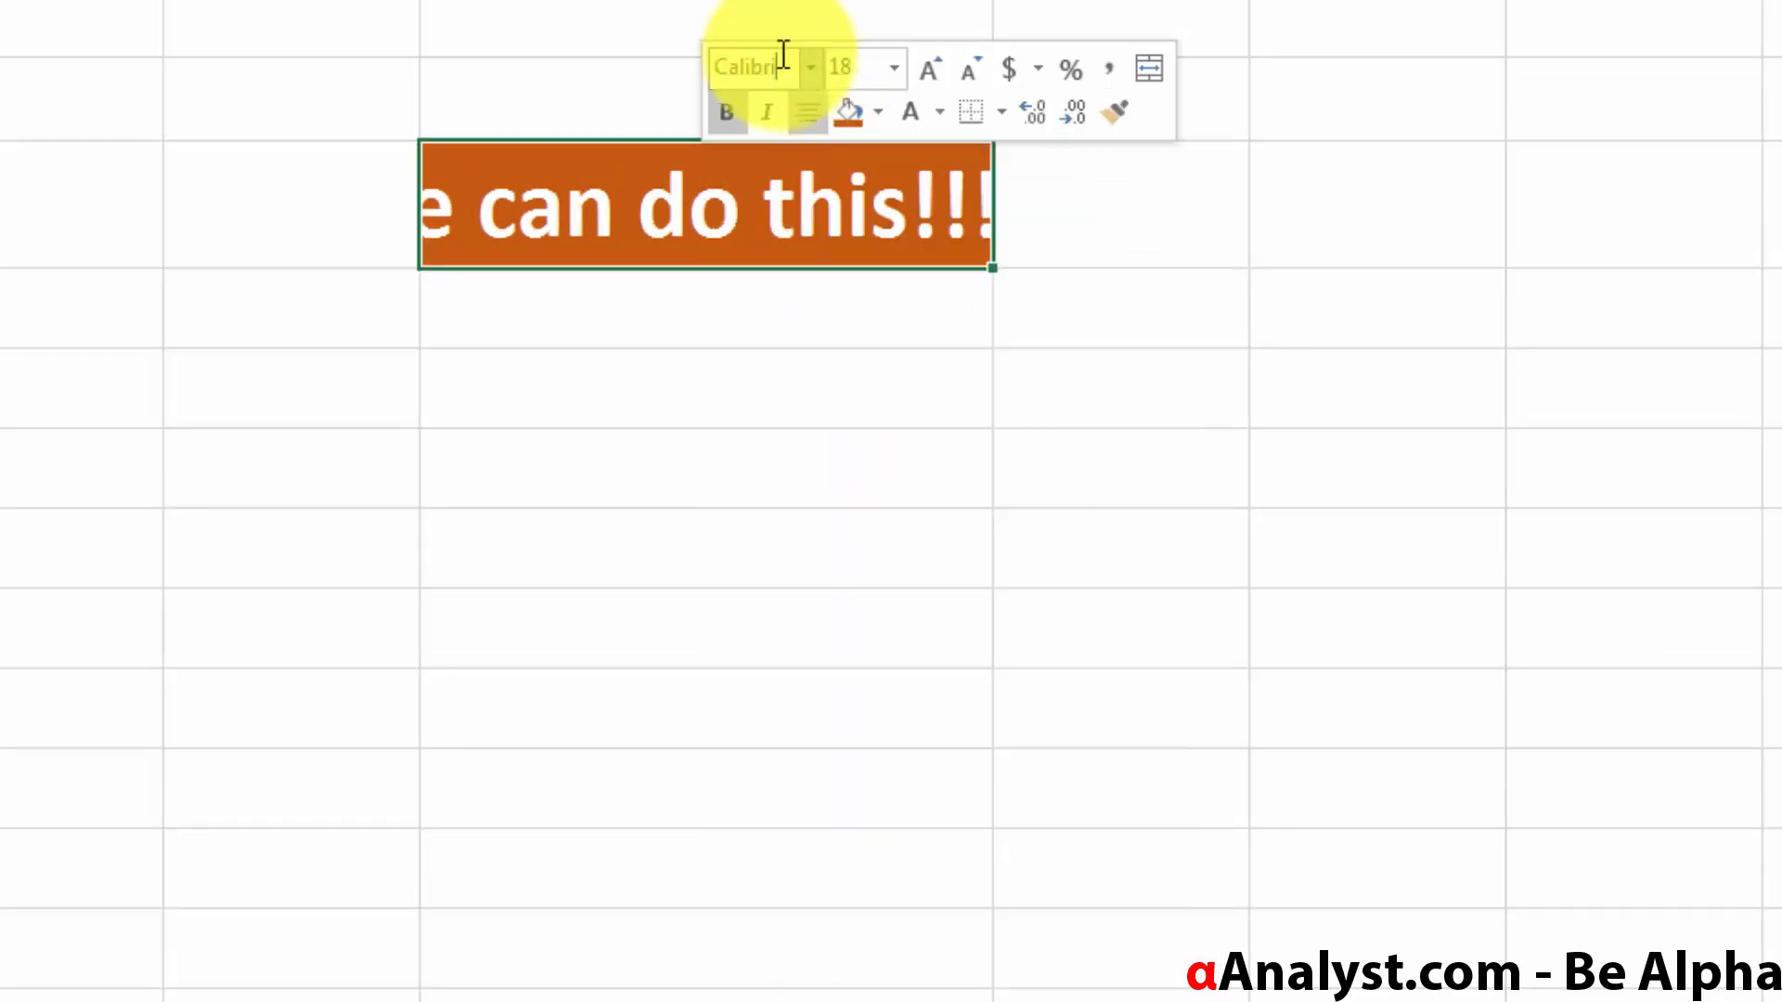
{"action": "double_click", "coordinate": [782, 68]}
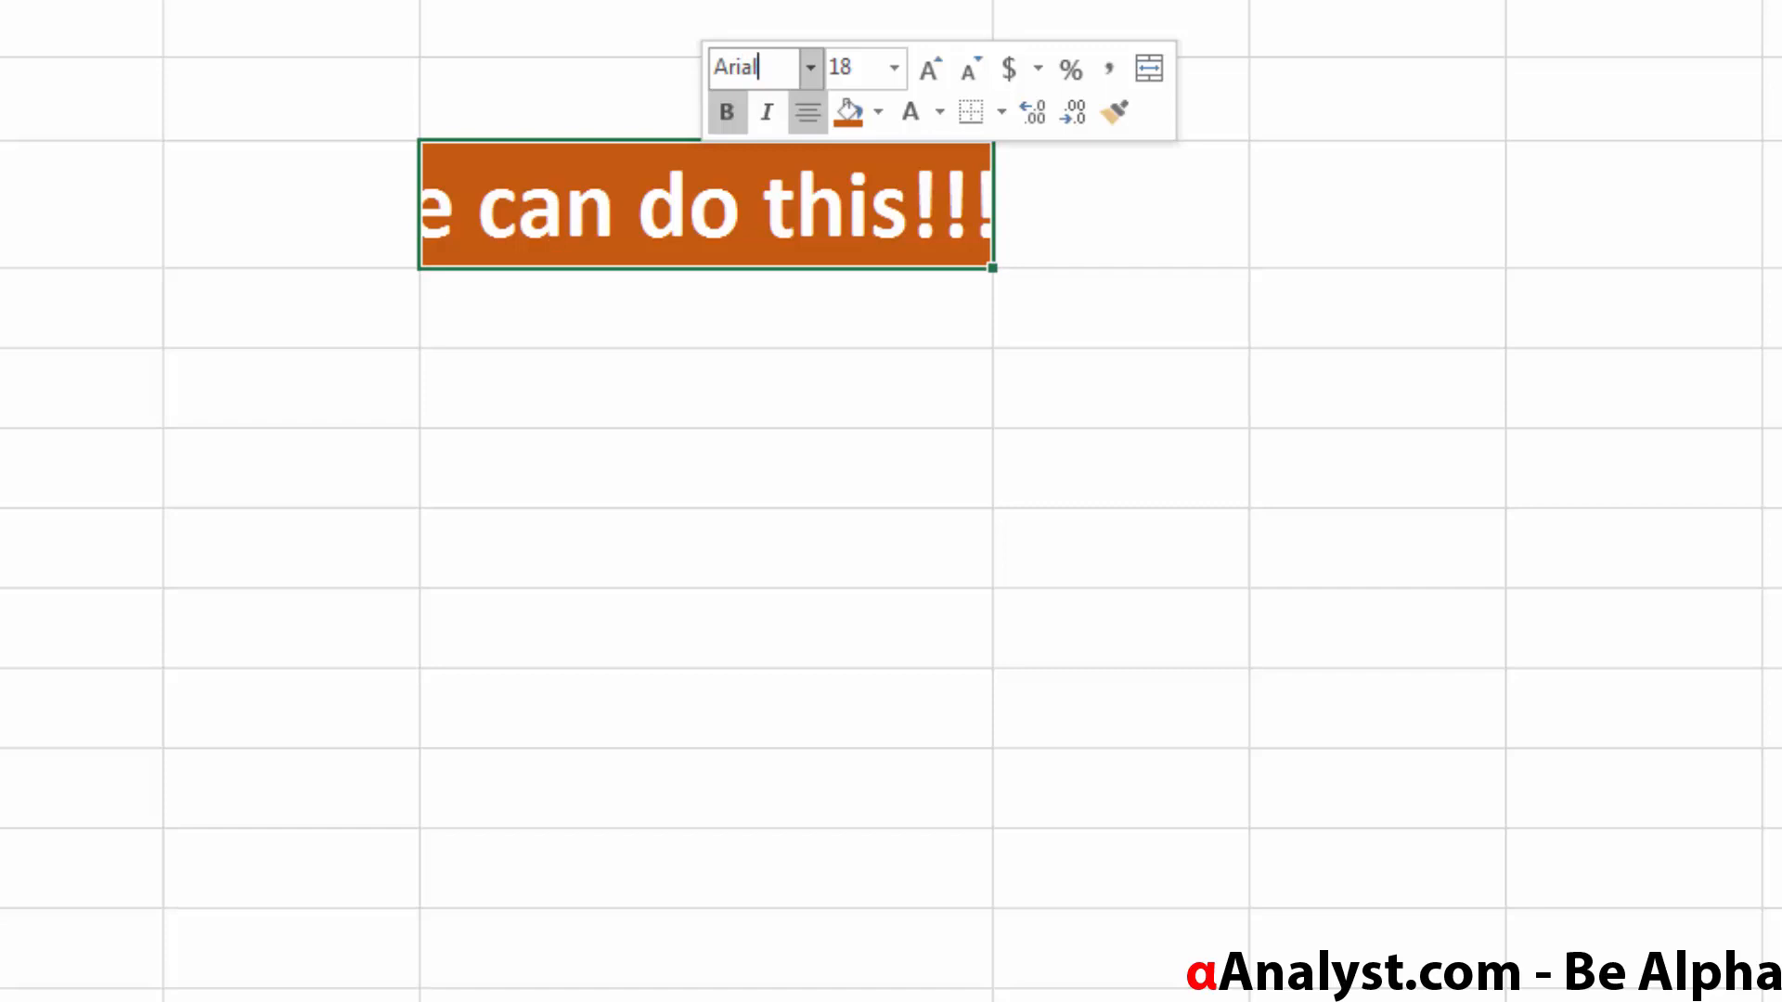
{"action": "key", "text": "Return"}
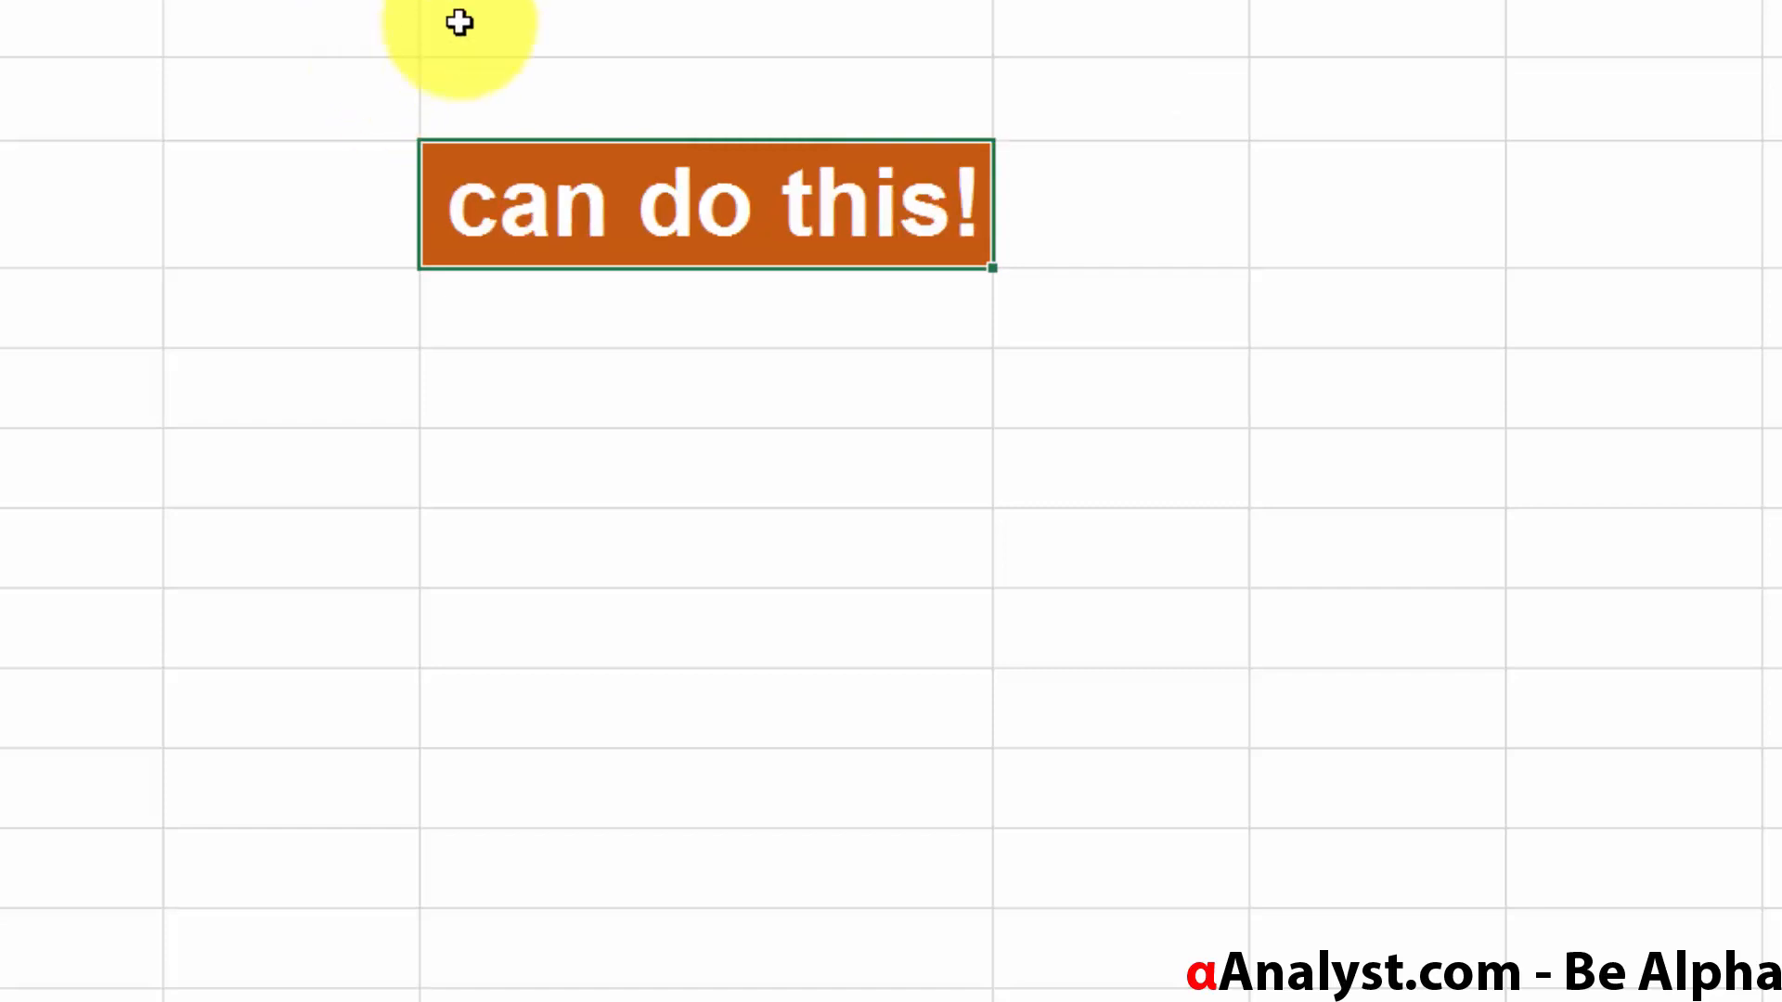
- Preview different fonts on cell E14 and apply Century Gothic
{"action": "right_click", "coordinate": [675, 198]}
{"action": "left_click", "coordinate": [785, 96]}
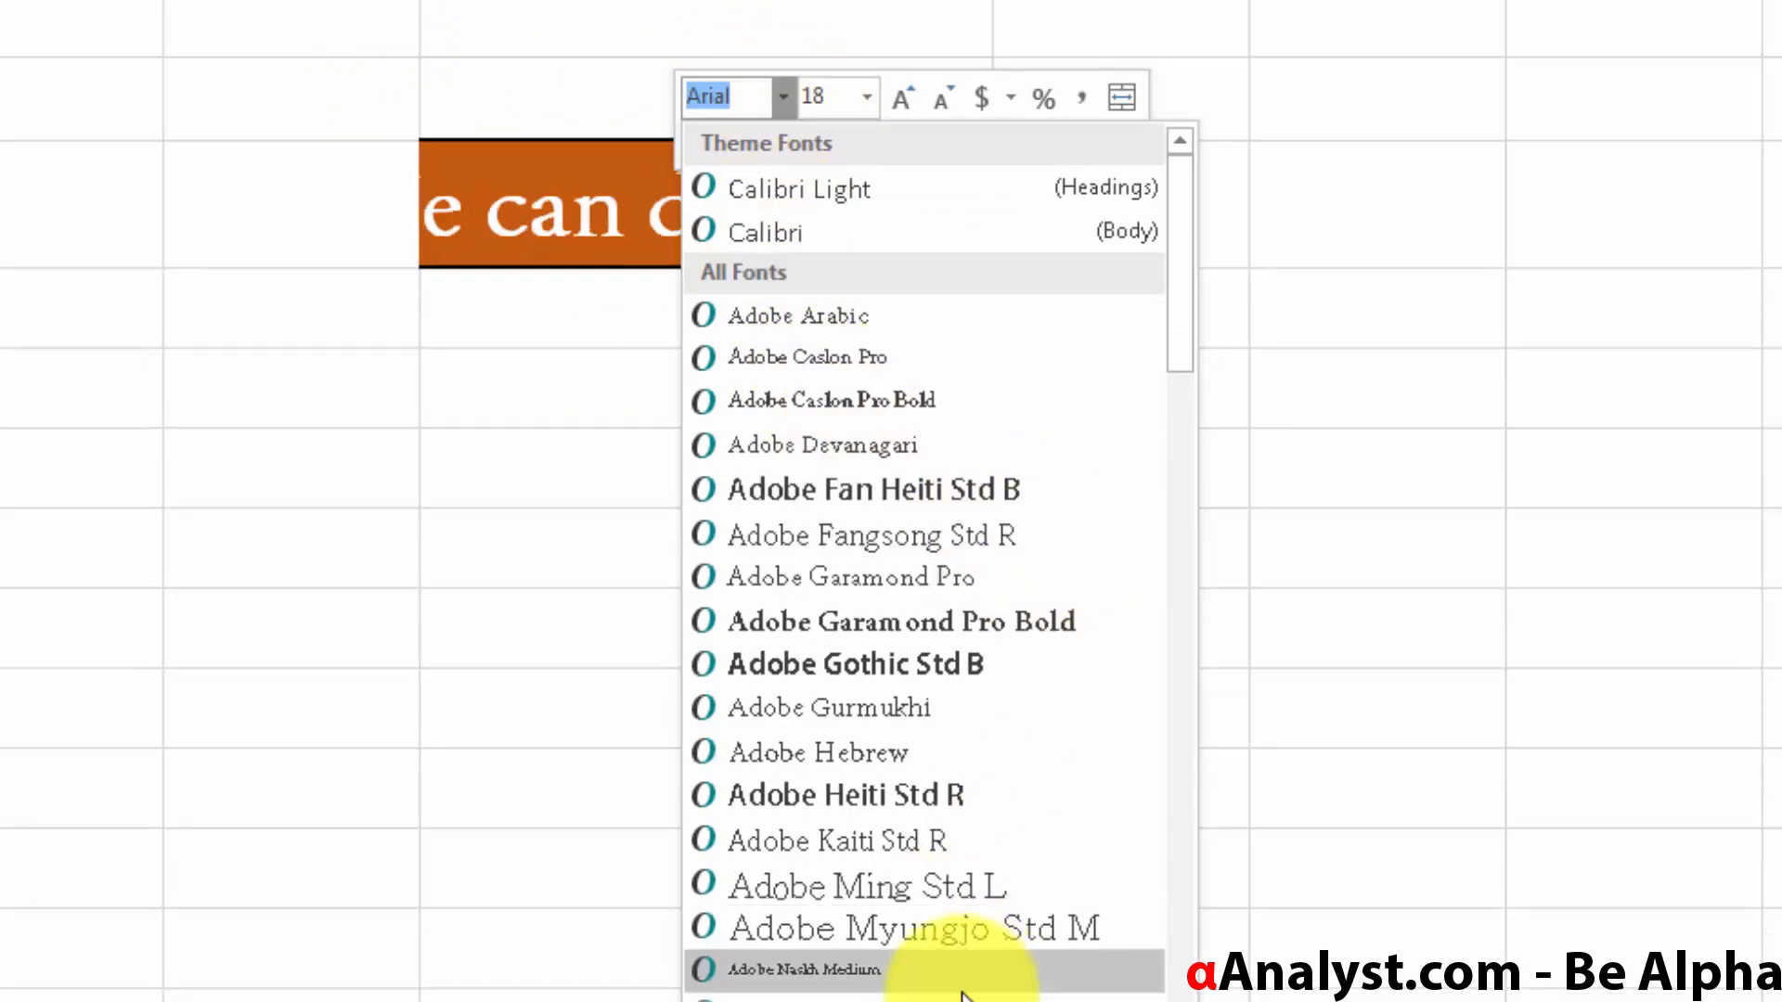
{"action": "scroll", "coordinate": [955, 823], "scroll_direction": "down", "scroll_amount": 15}
{"action": "scroll", "coordinate": [974, 912], "scroll_direction": "down", "scroll_amount": 9}
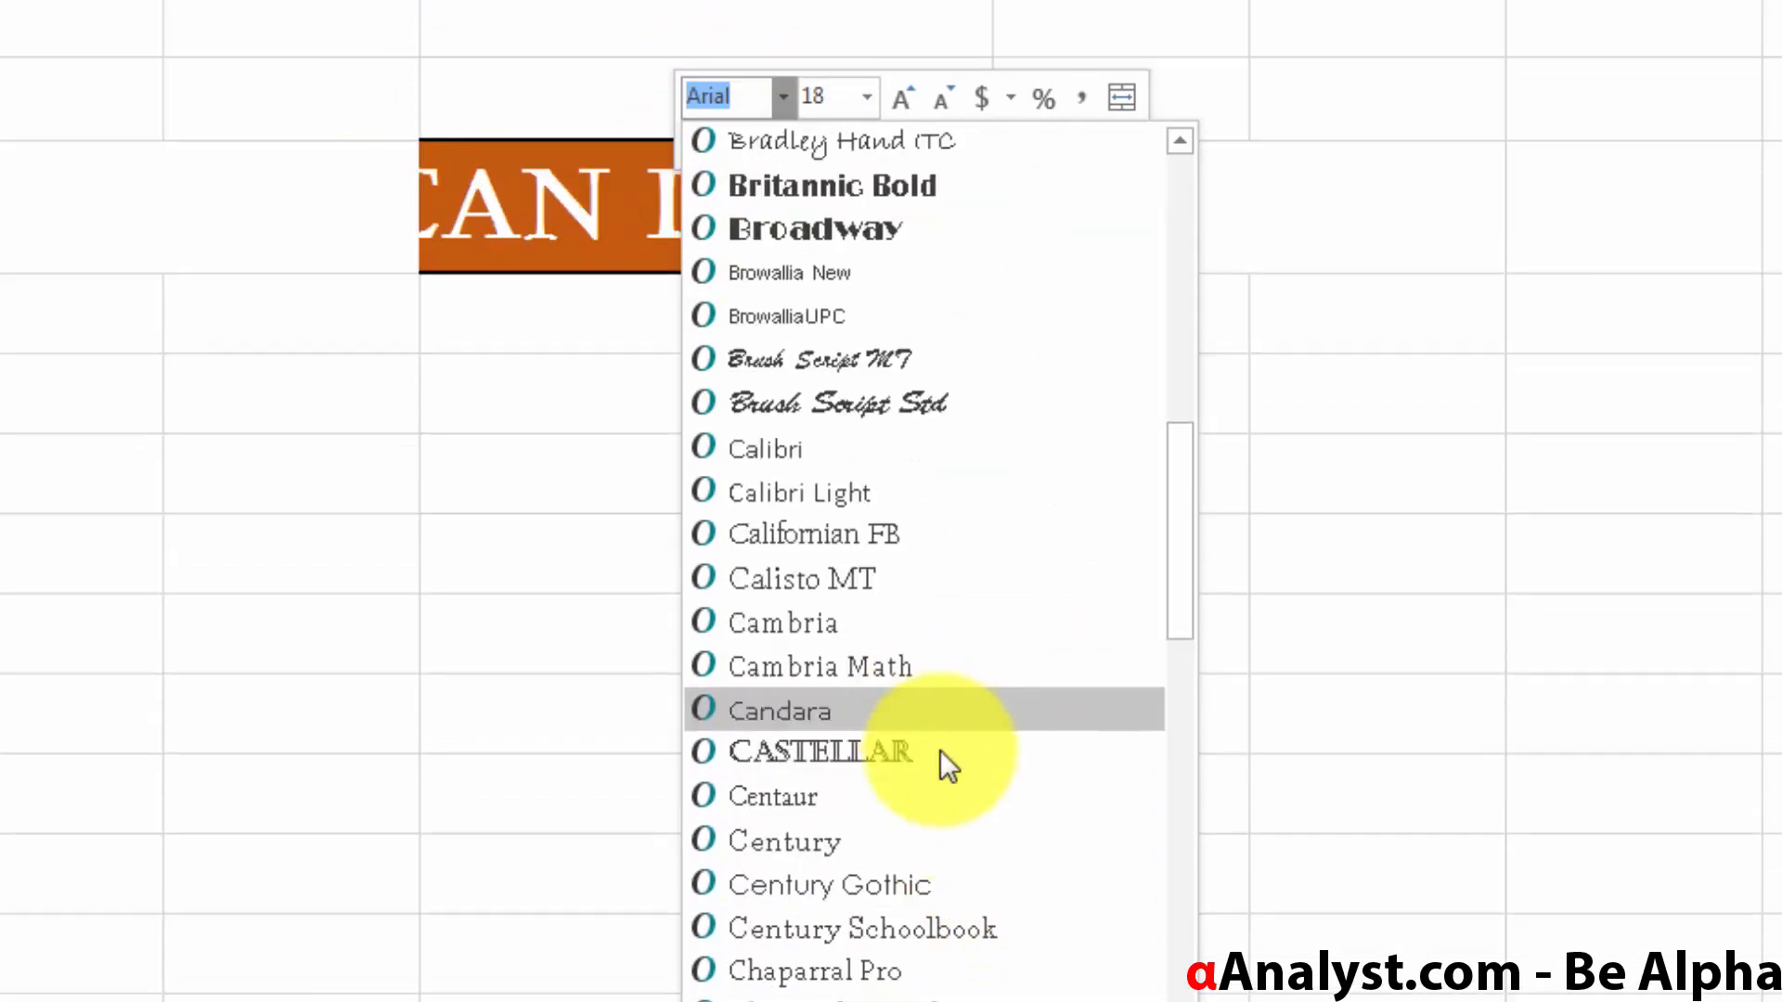
{"action": "scroll", "coordinate": [898, 655], "scroll_direction": "up", "scroll_amount": 4}
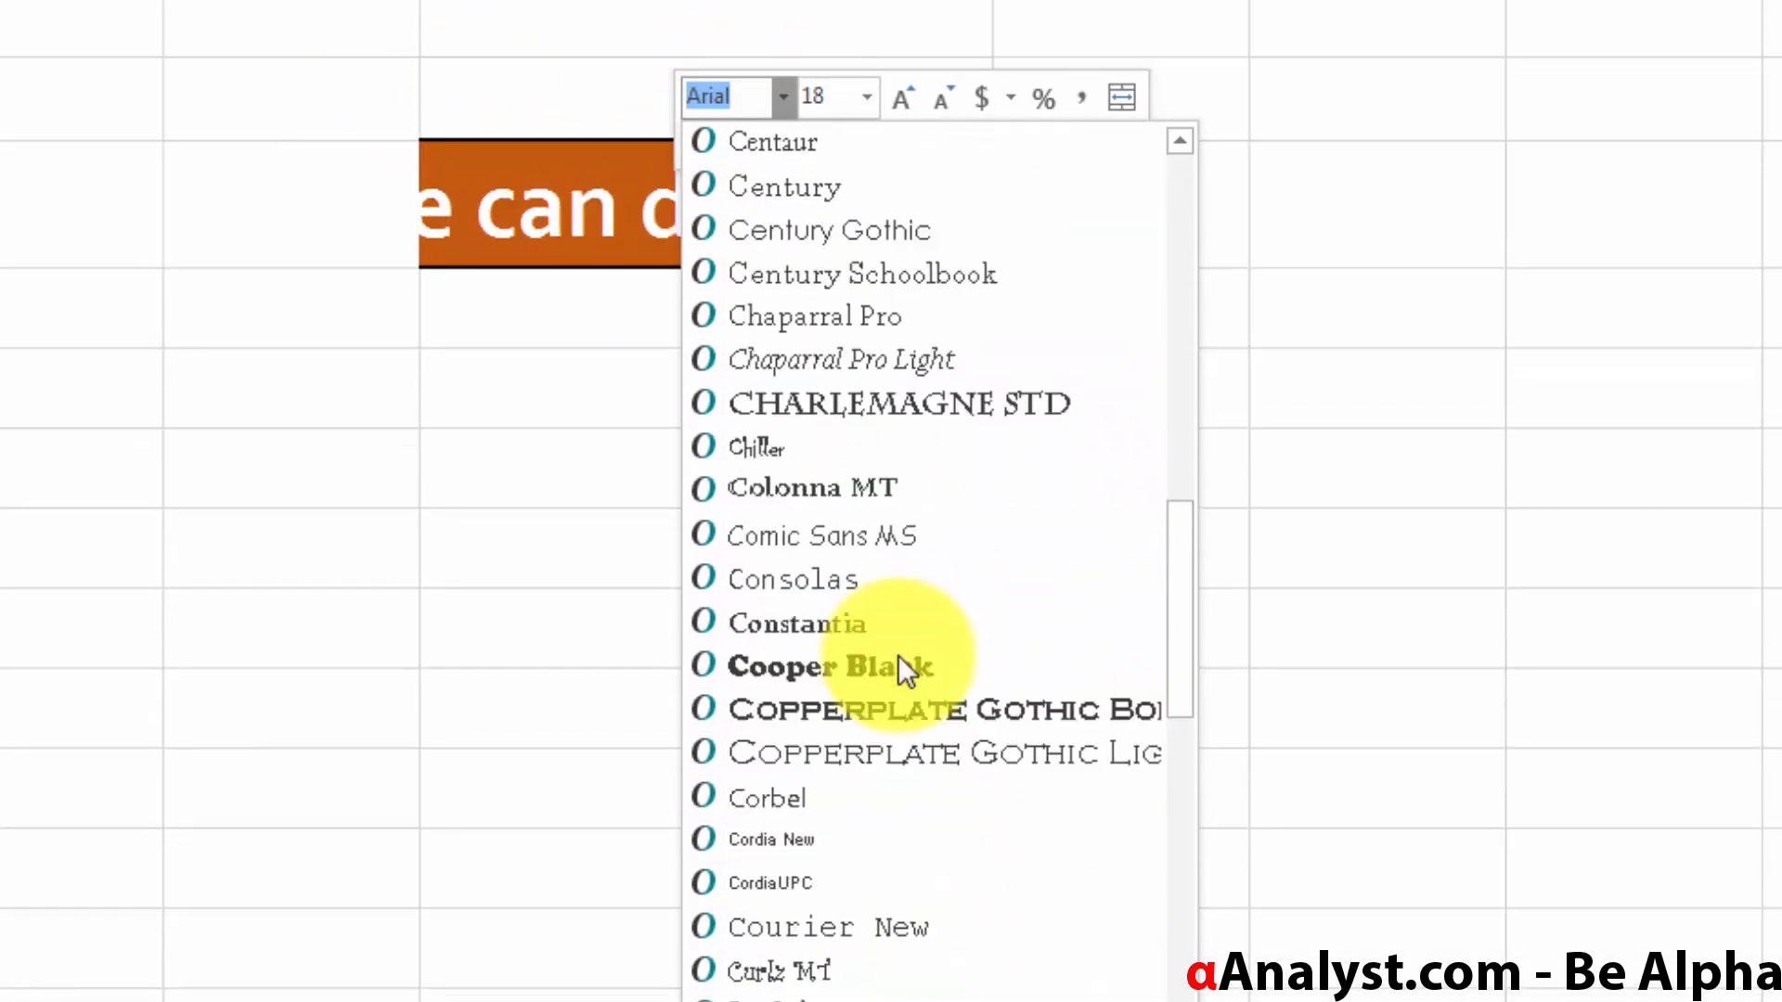
{"action": "left_click", "coordinate": [923, 362]}
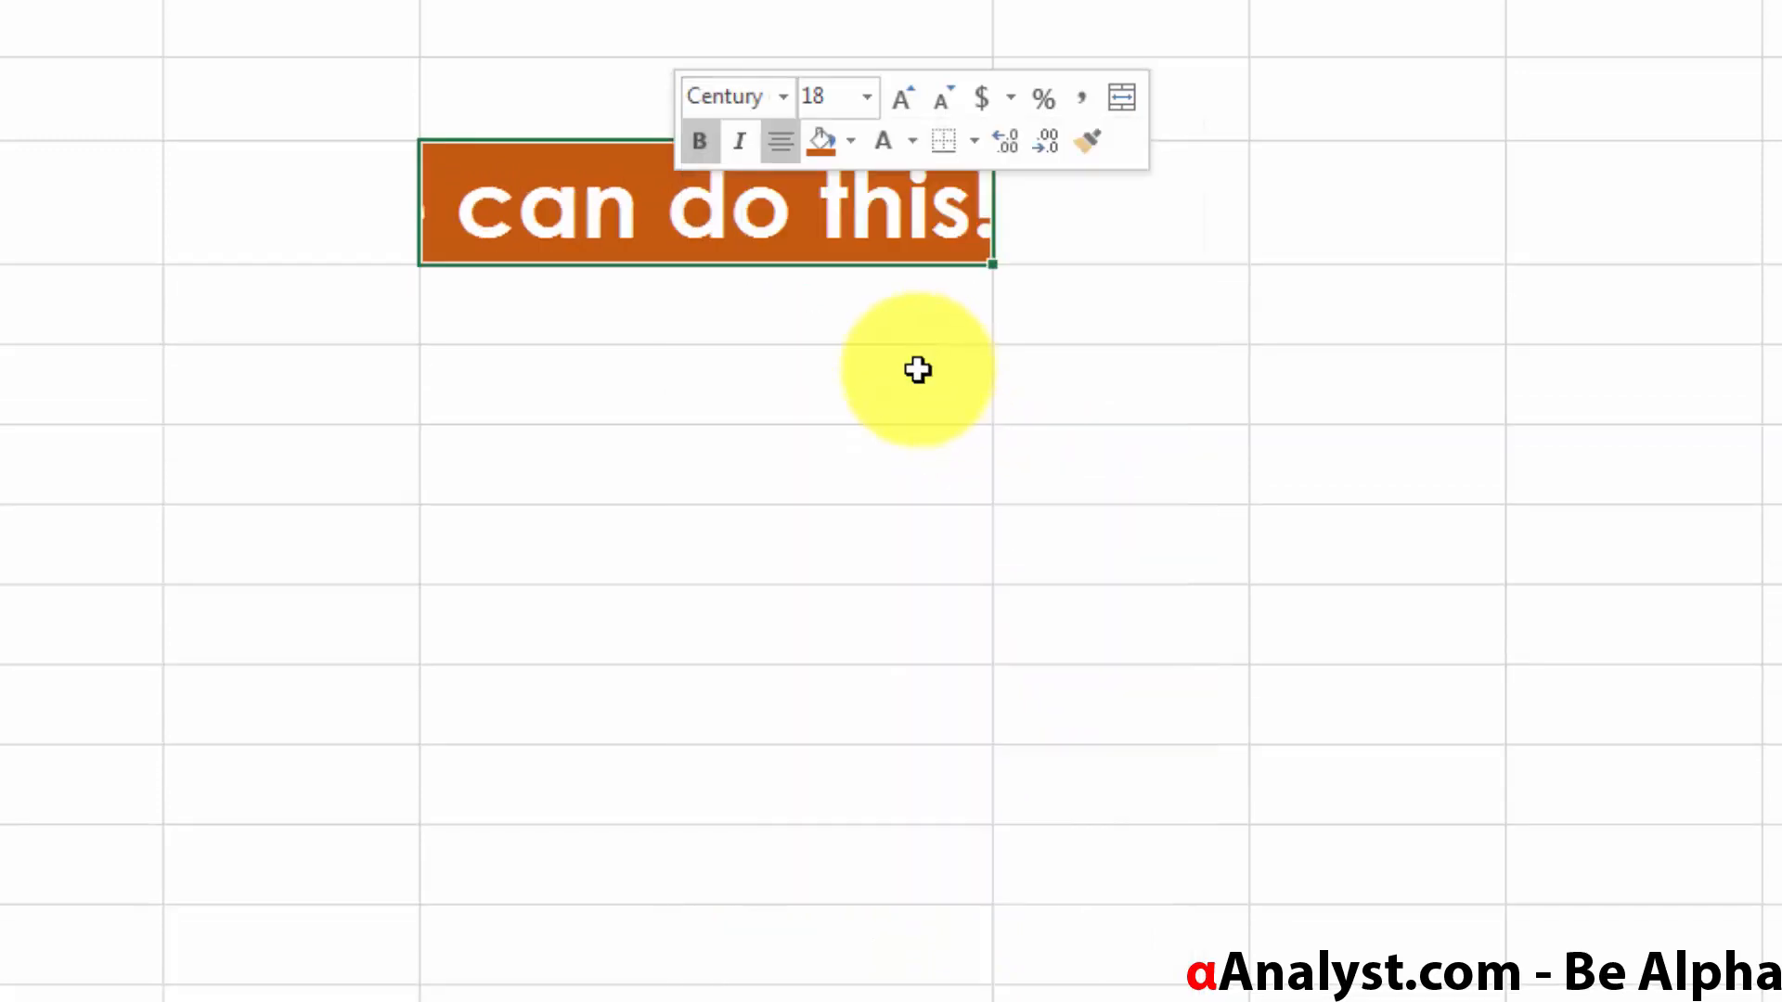
- AutoFit the width of column E to the enlarged text and reselect cell E14
{"action": "key", "text": "alt+h"}
{"action": "key", "text": "o"}
{"action": "key", "text": "i"}
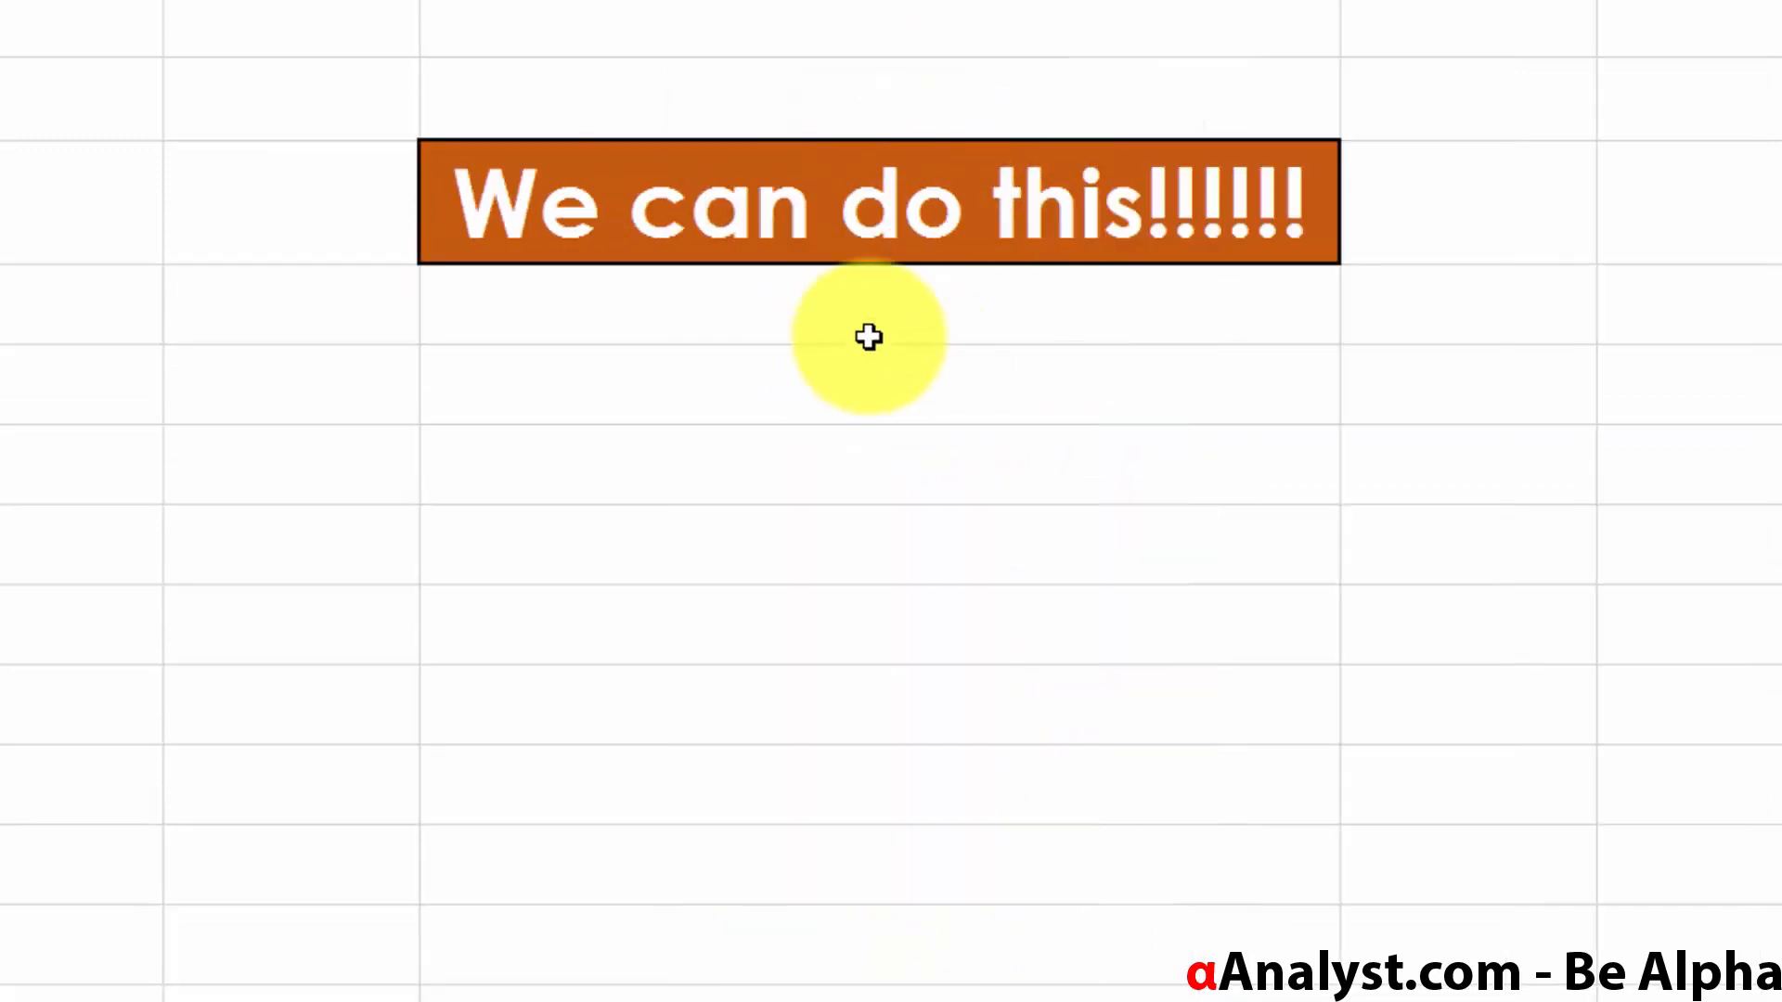
{"action": "left_click", "coordinate": [935, 215]}
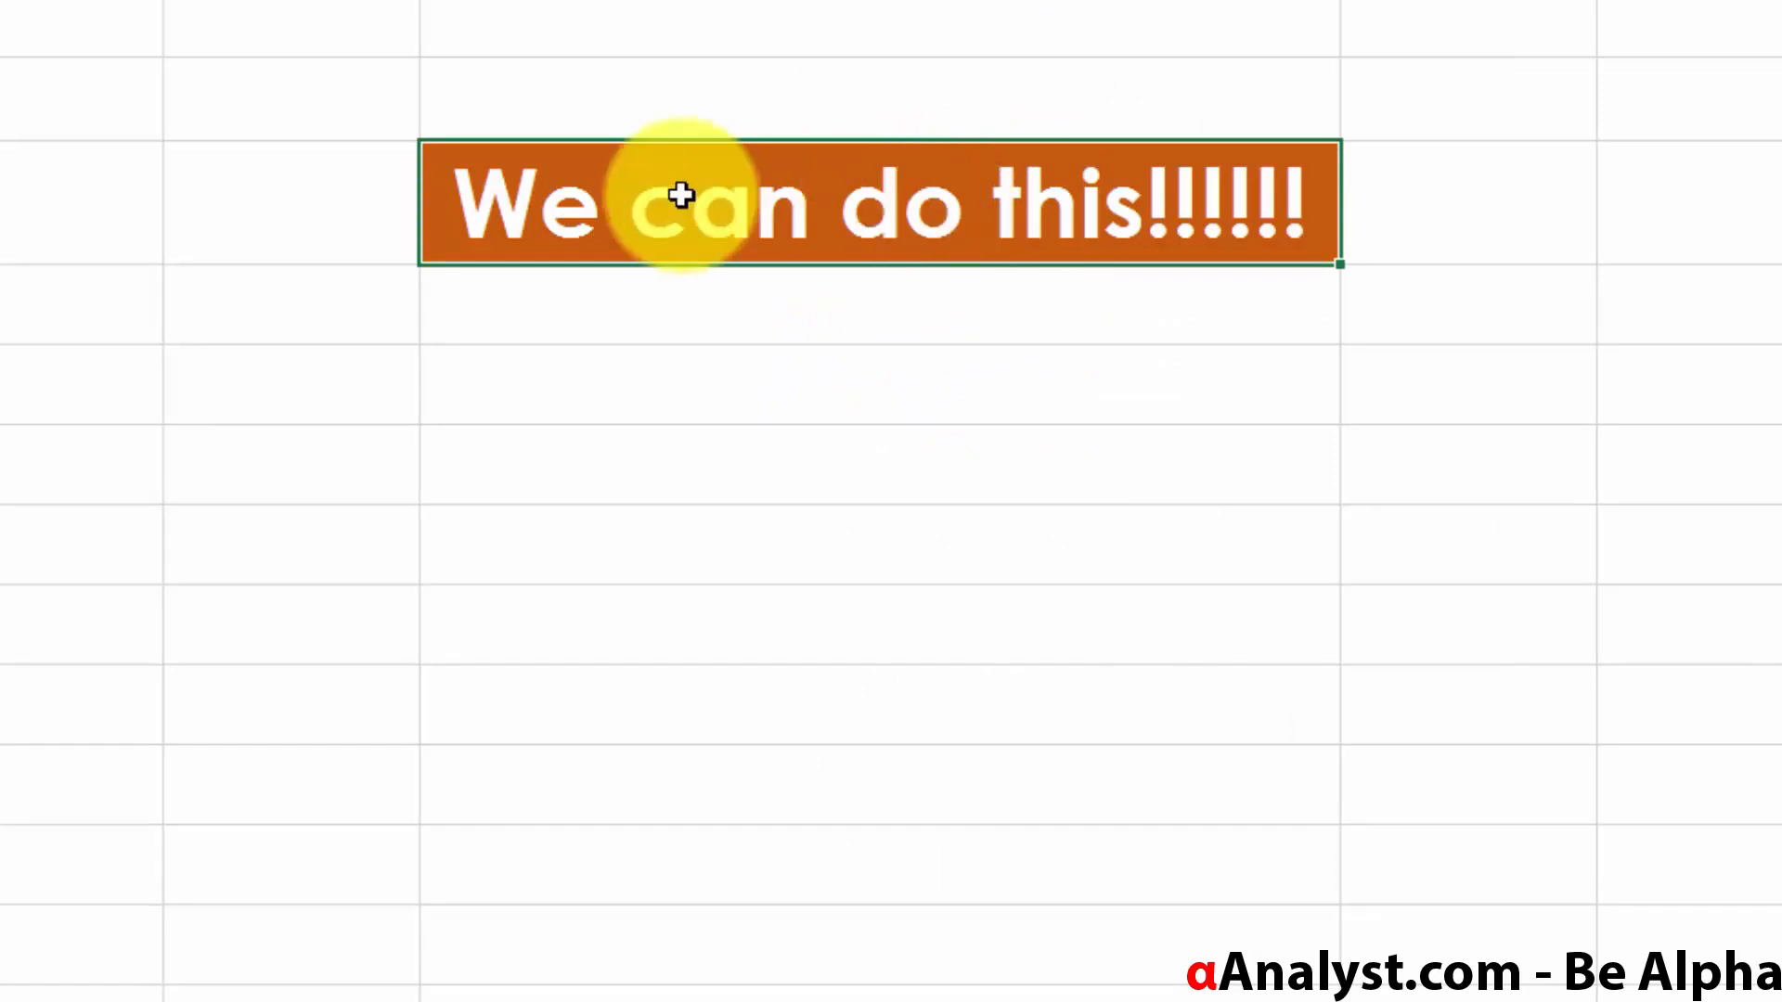
- Enter the text "We can do this!!!!!" in cell E19 and compare it with the formatted cell E14
{"action": "left_click", "coordinate": [644, 594]}
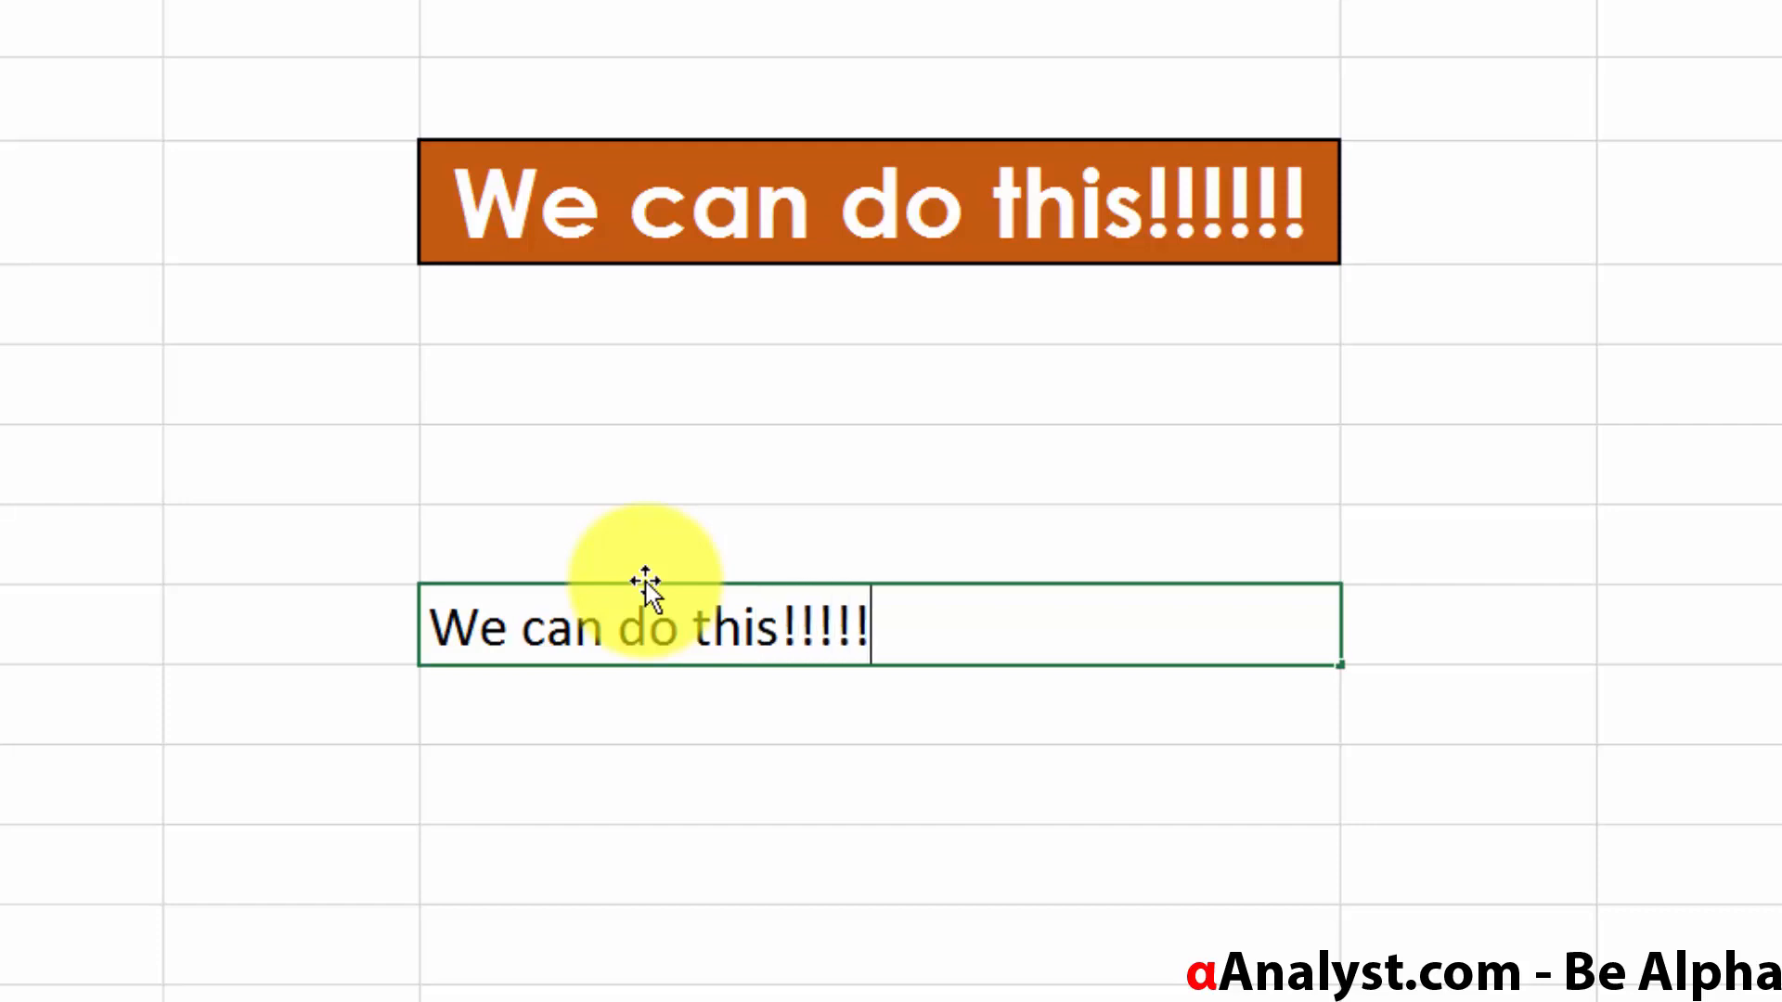
{"action": "type", "text": "We can do this!!!!!"}
{"action": "key", "text": "Return"}
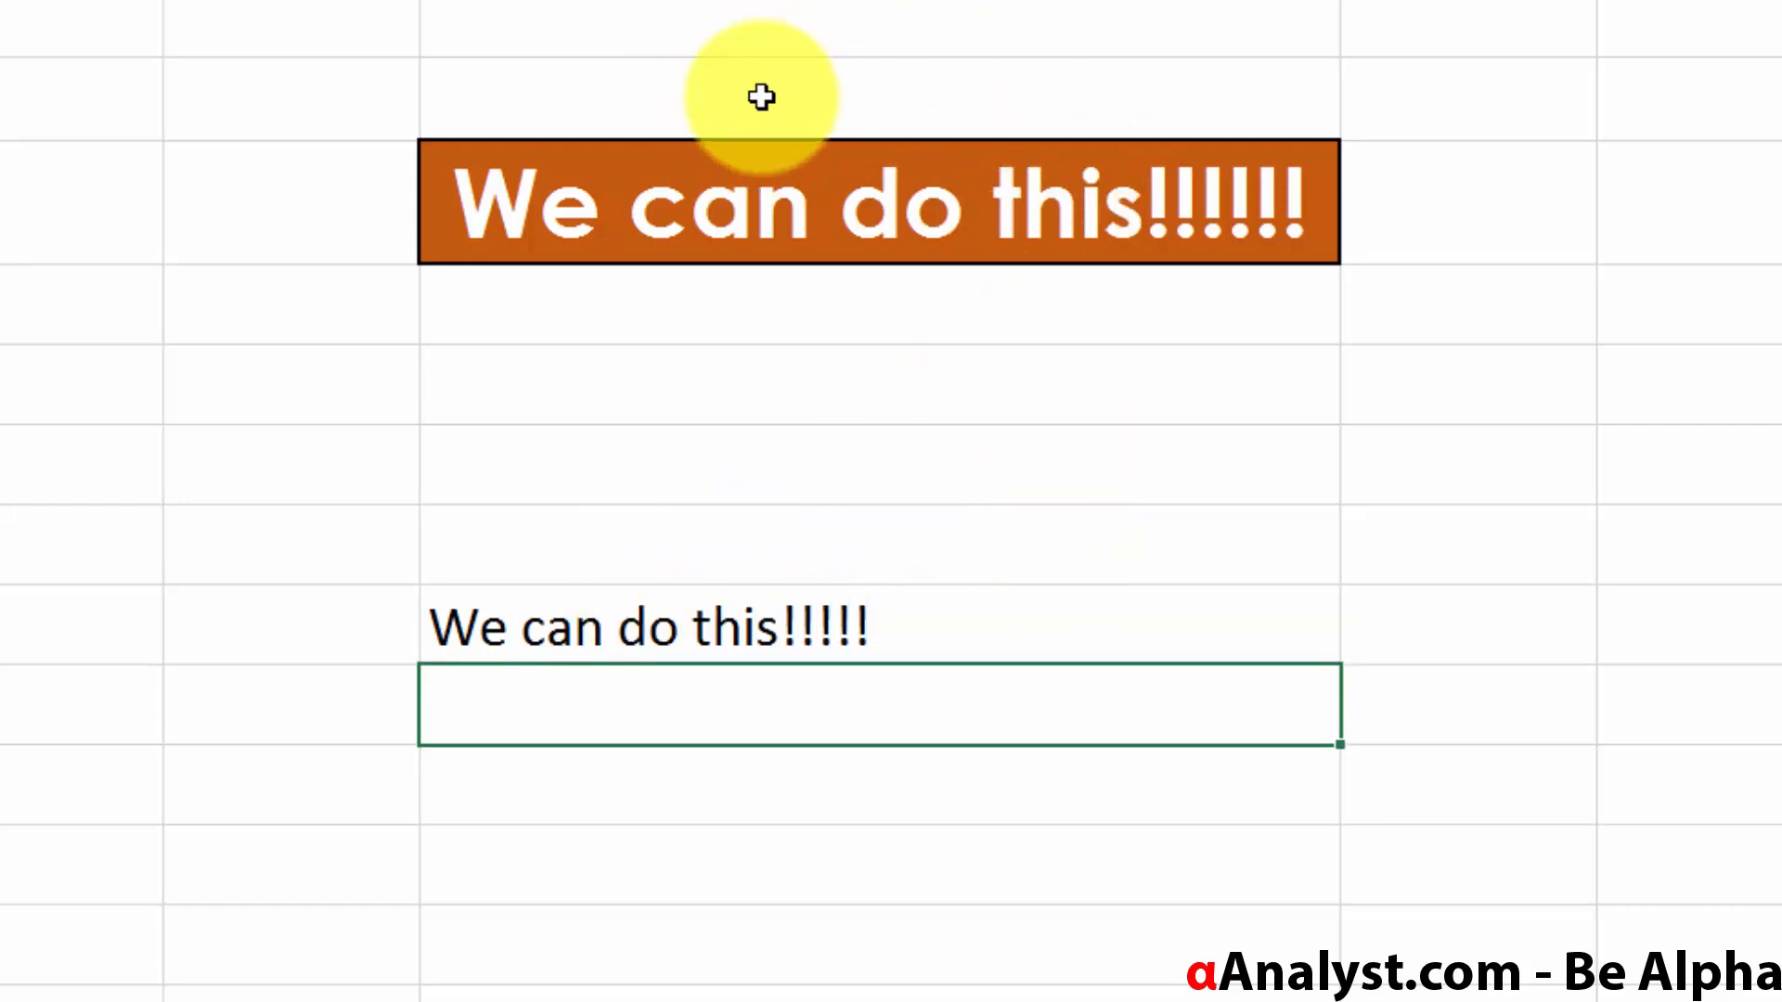
{"action": "left_click", "coordinate": [775, 218]}
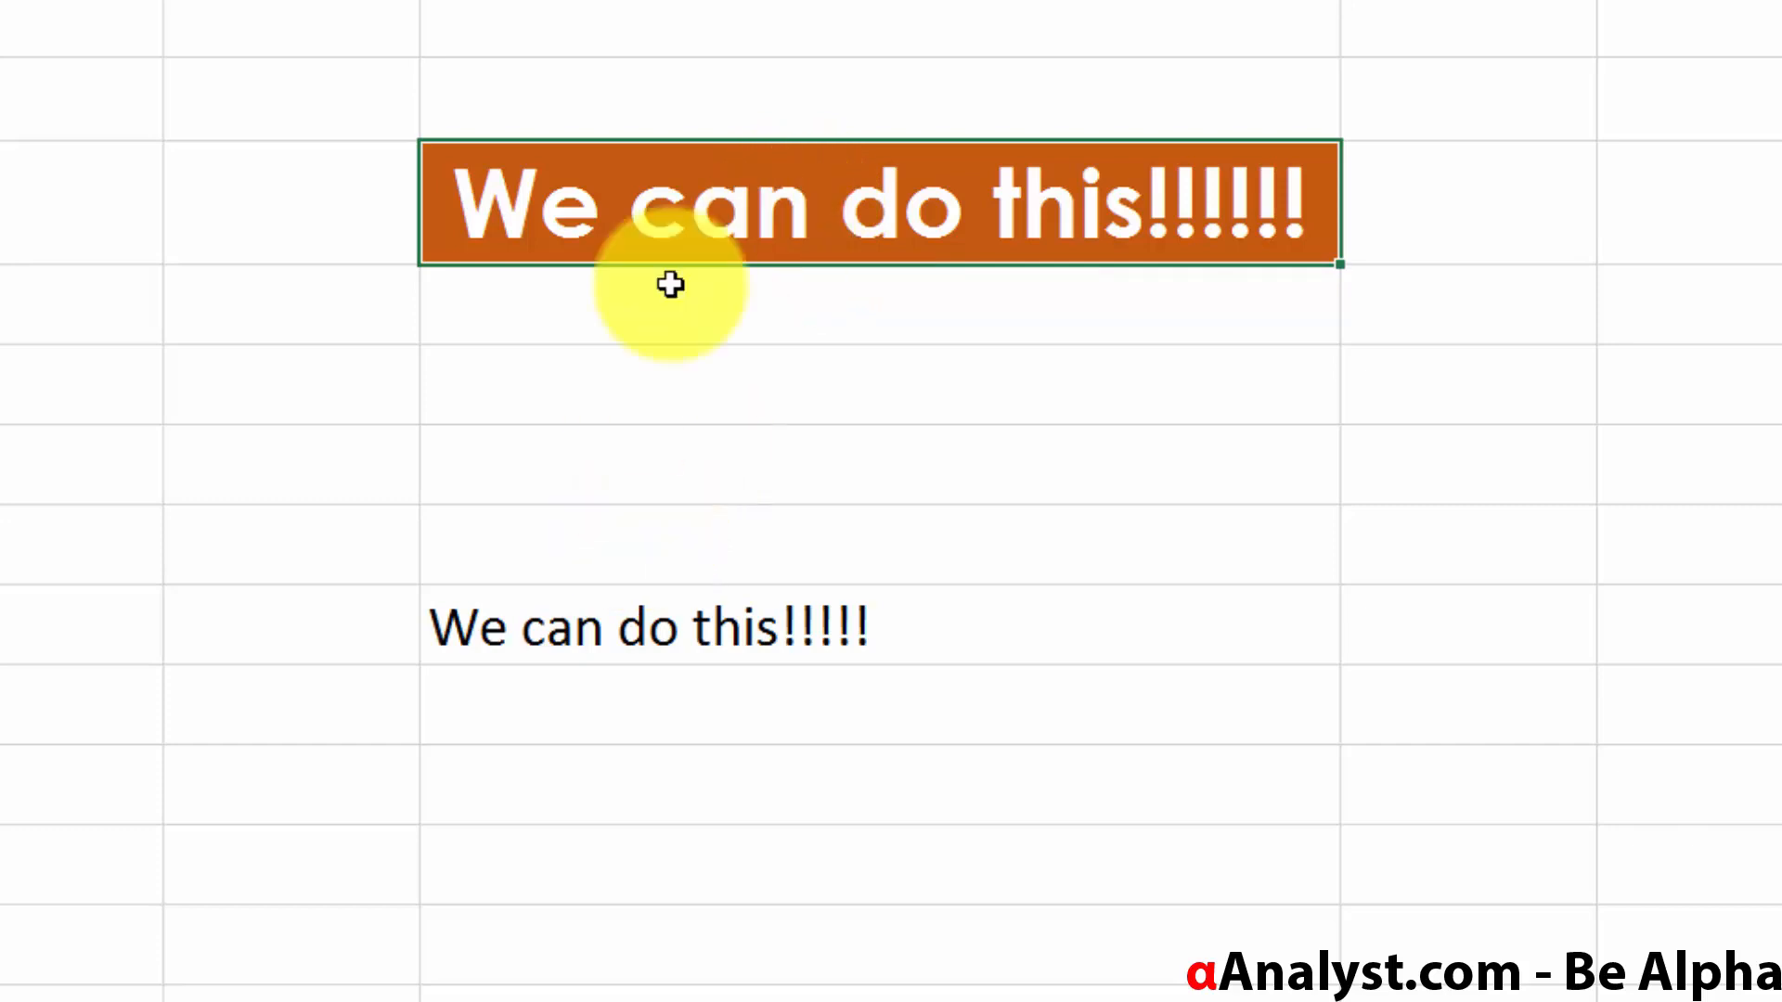
{"action": "left_click", "coordinate": [553, 609]}
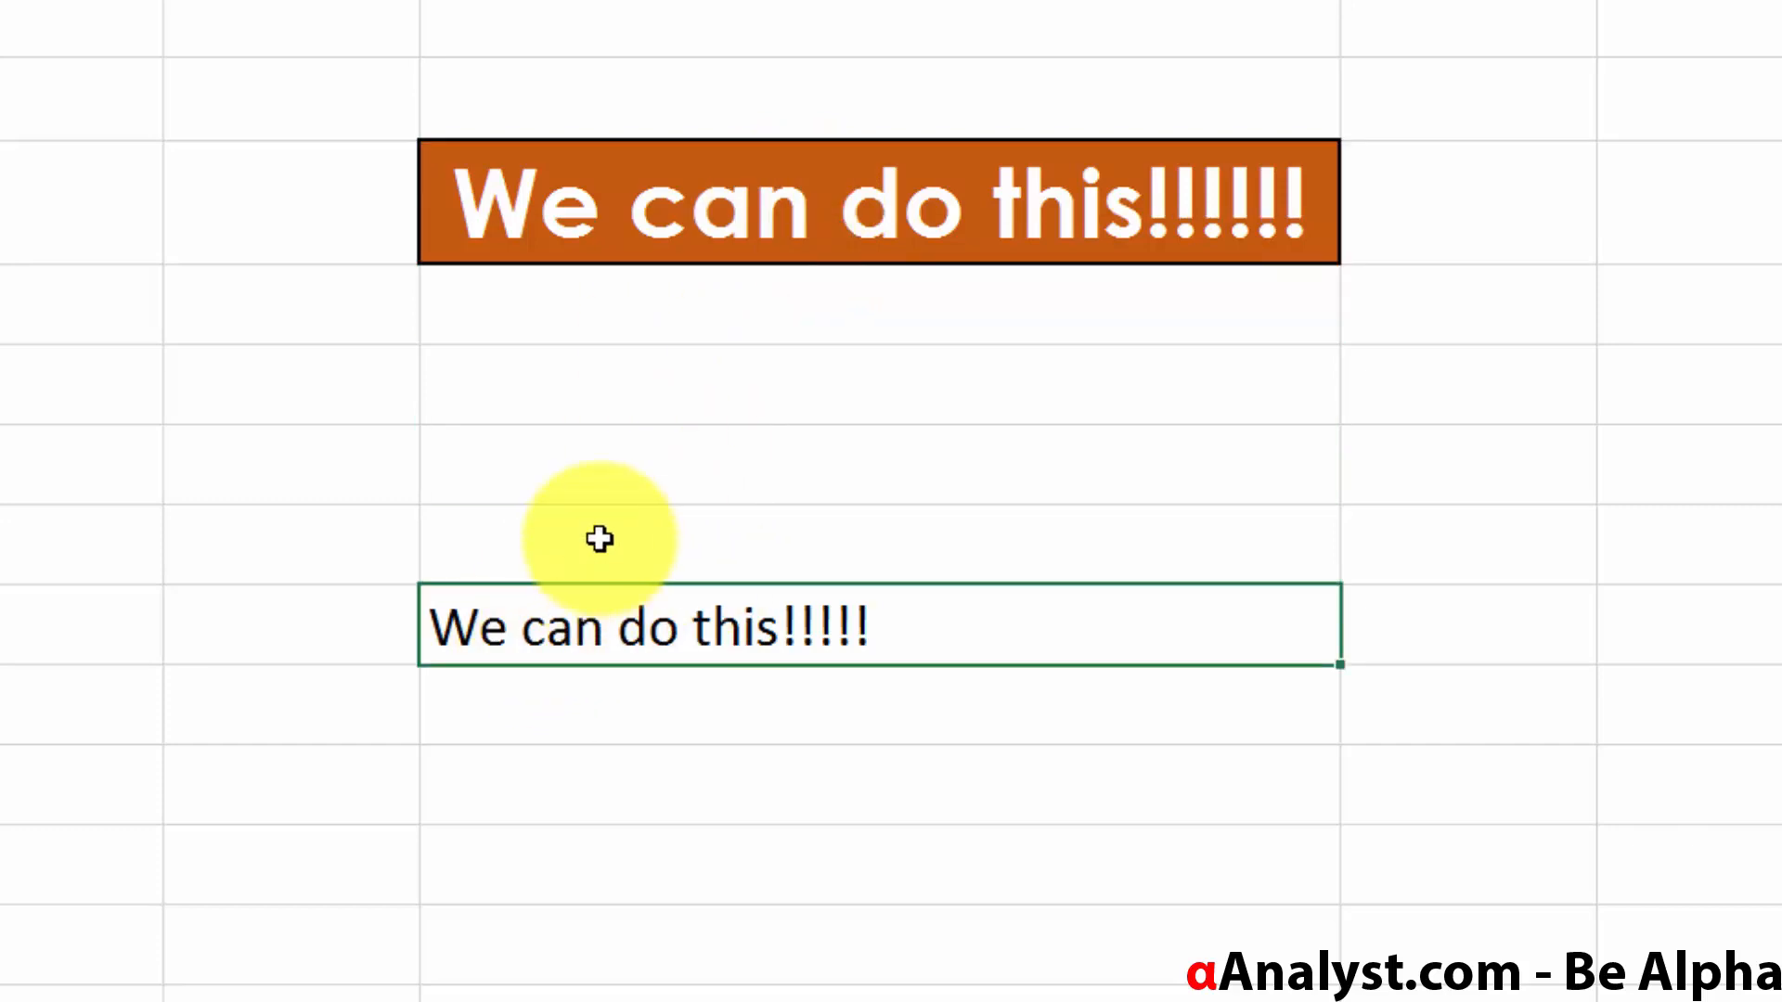
- Try copying the formatting of cell E14 to cell E19 with Format Painter, then undo it
{"action": "right_click", "coordinate": [778, 195]}
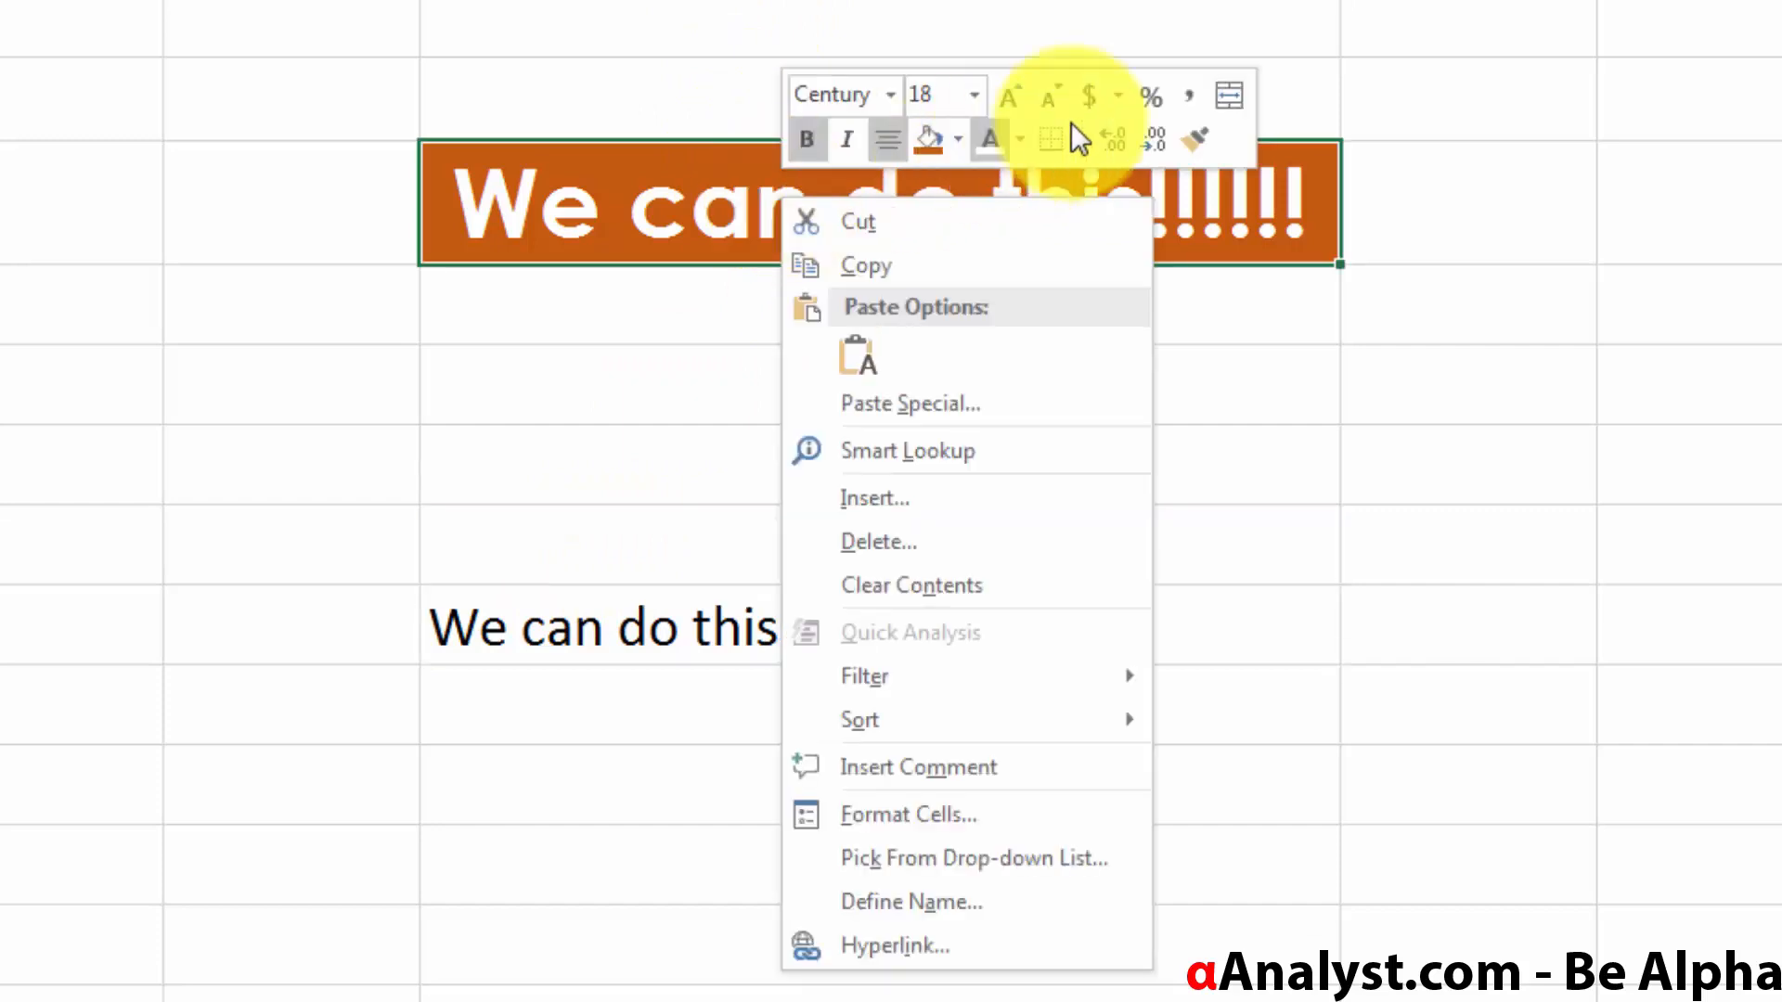
{"action": "left_click", "coordinate": [1186, 155]}
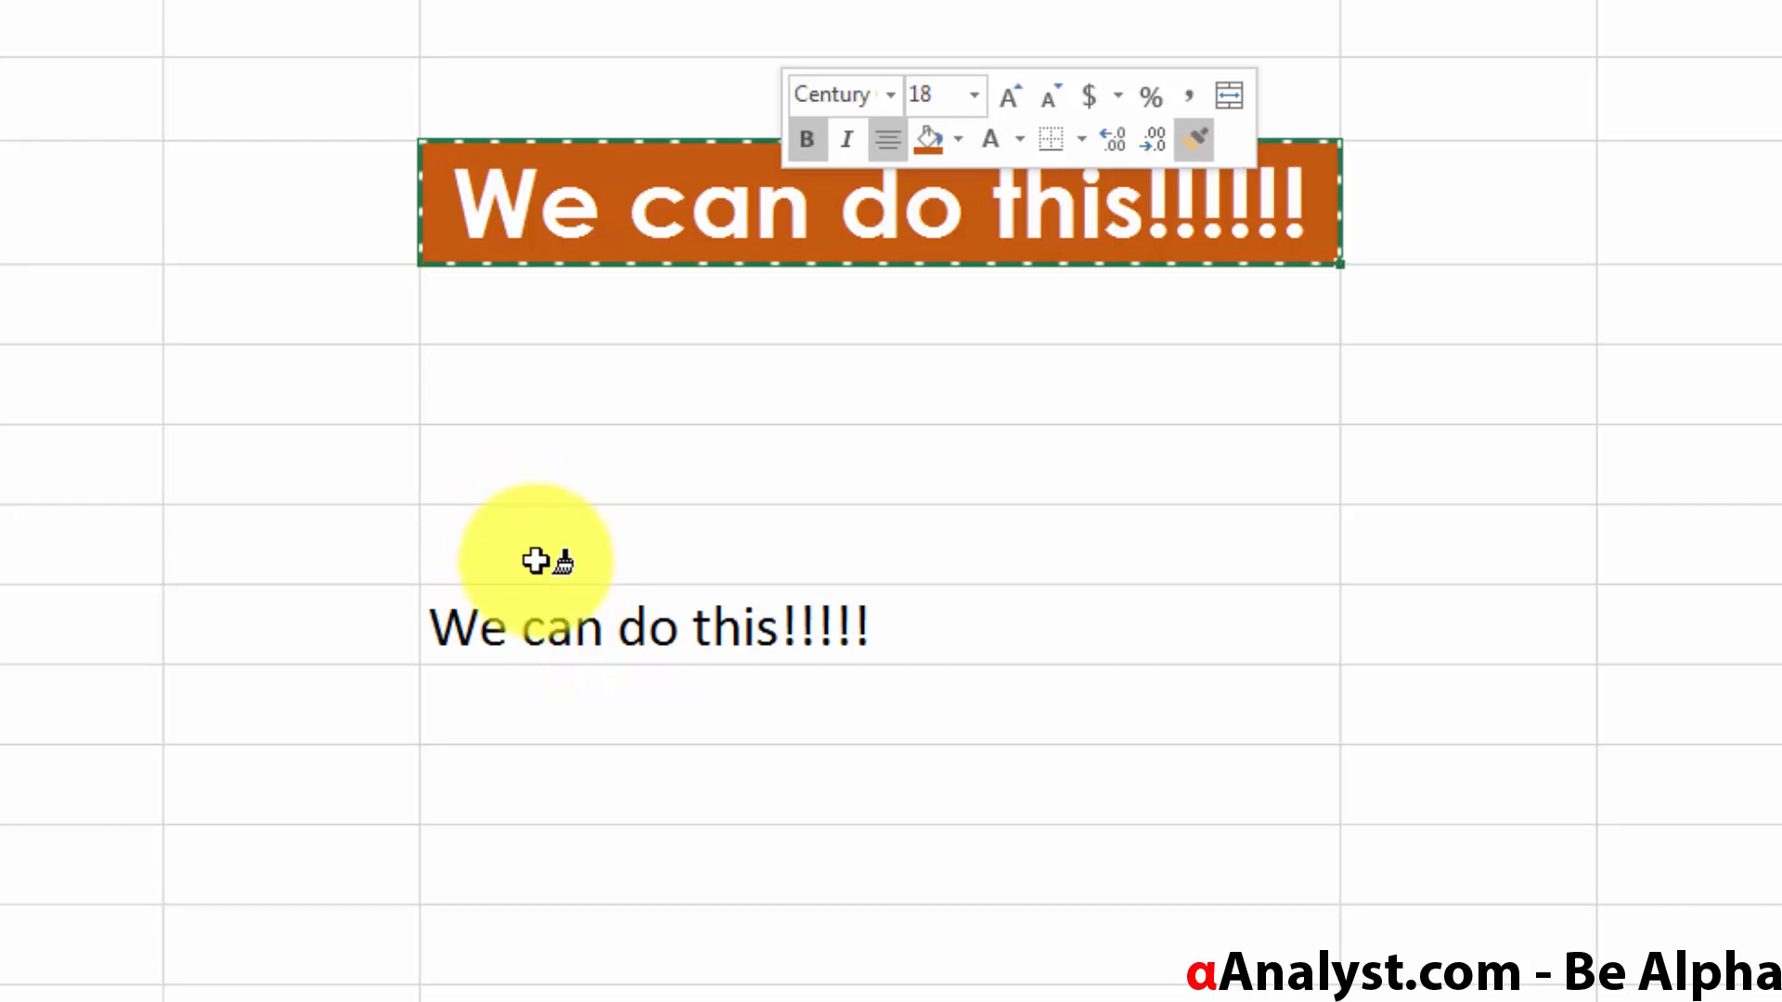
{"action": "left_click", "coordinate": [543, 629]}
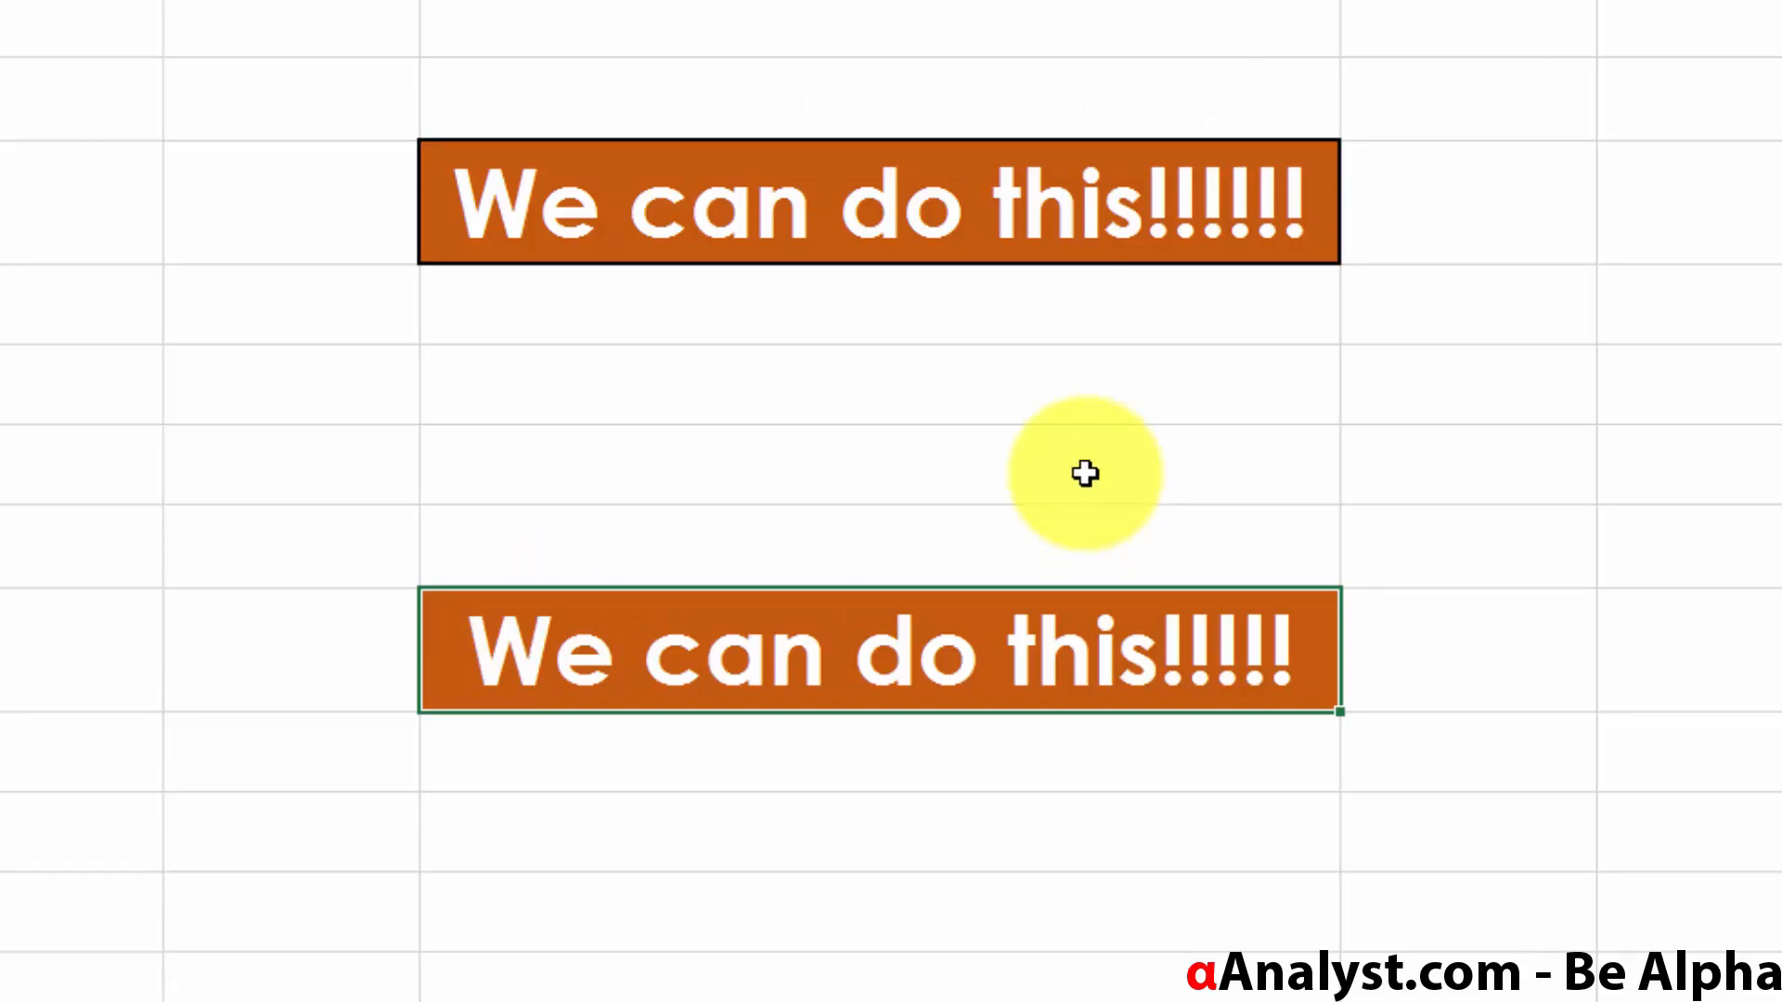
{"action": "key", "text": "ctrl+z"}
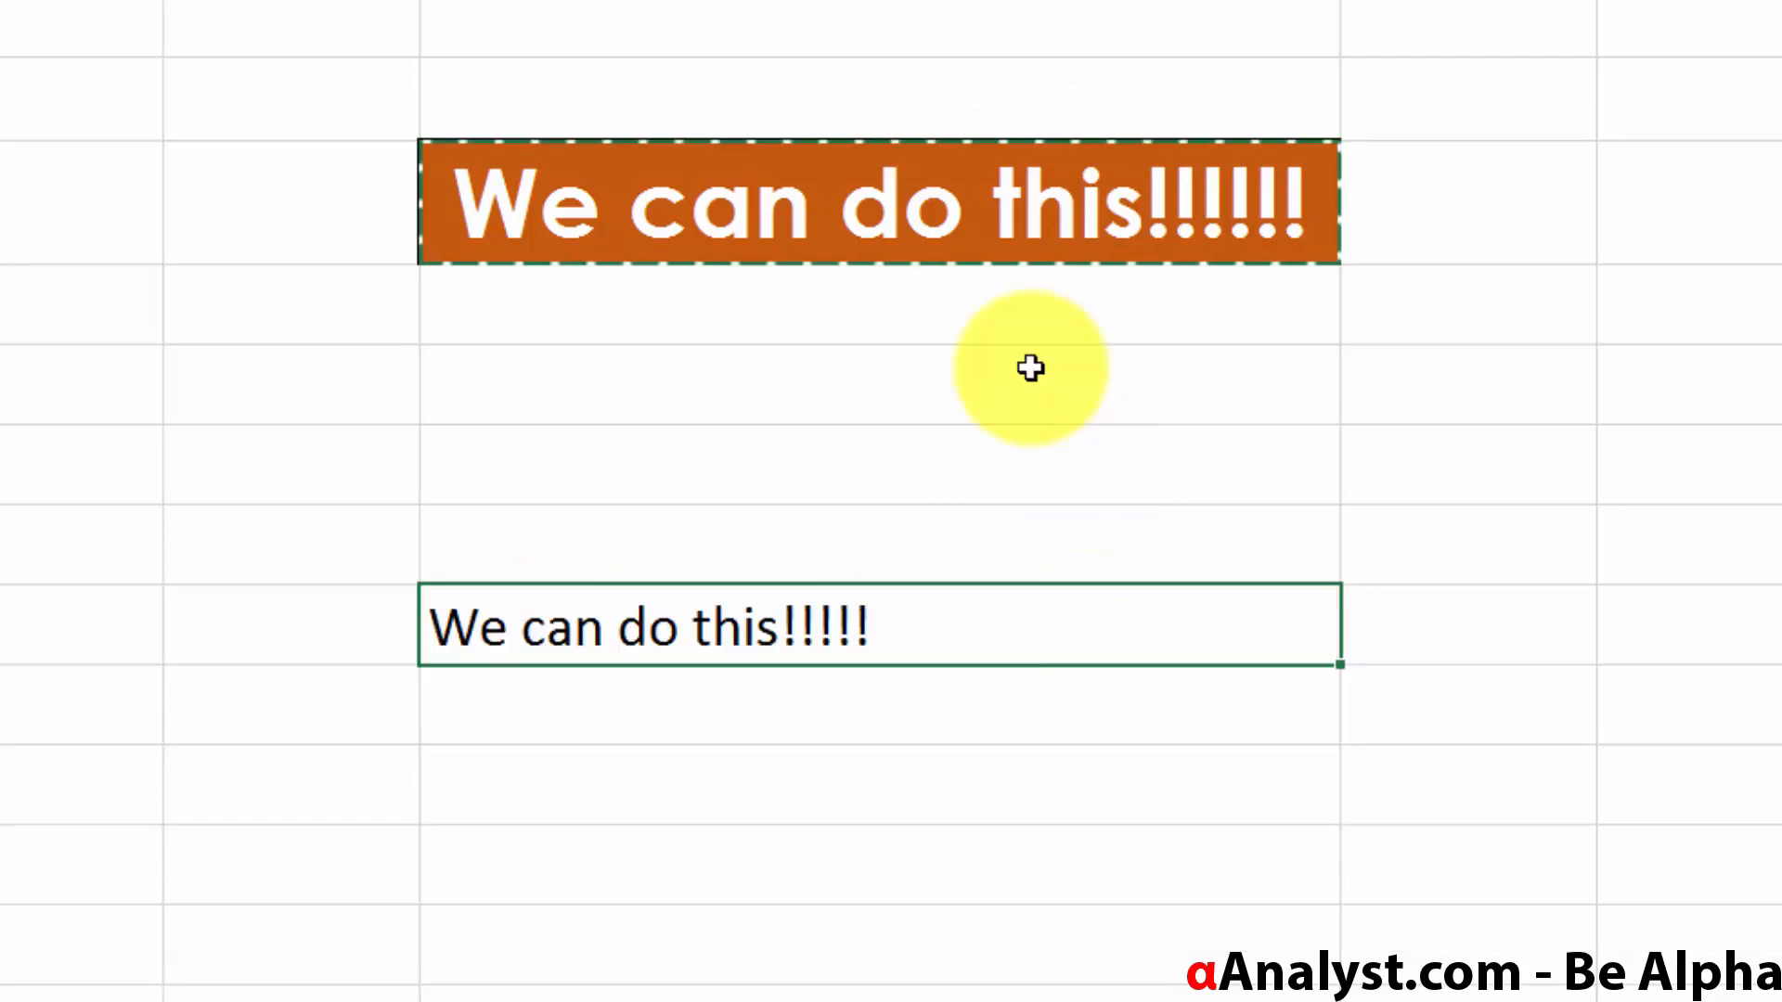
- Apply the formatting of cell E14 to the text in cell E19 with Format Painter and check both cells
{"action": "left_click", "coordinate": [769, 351]}
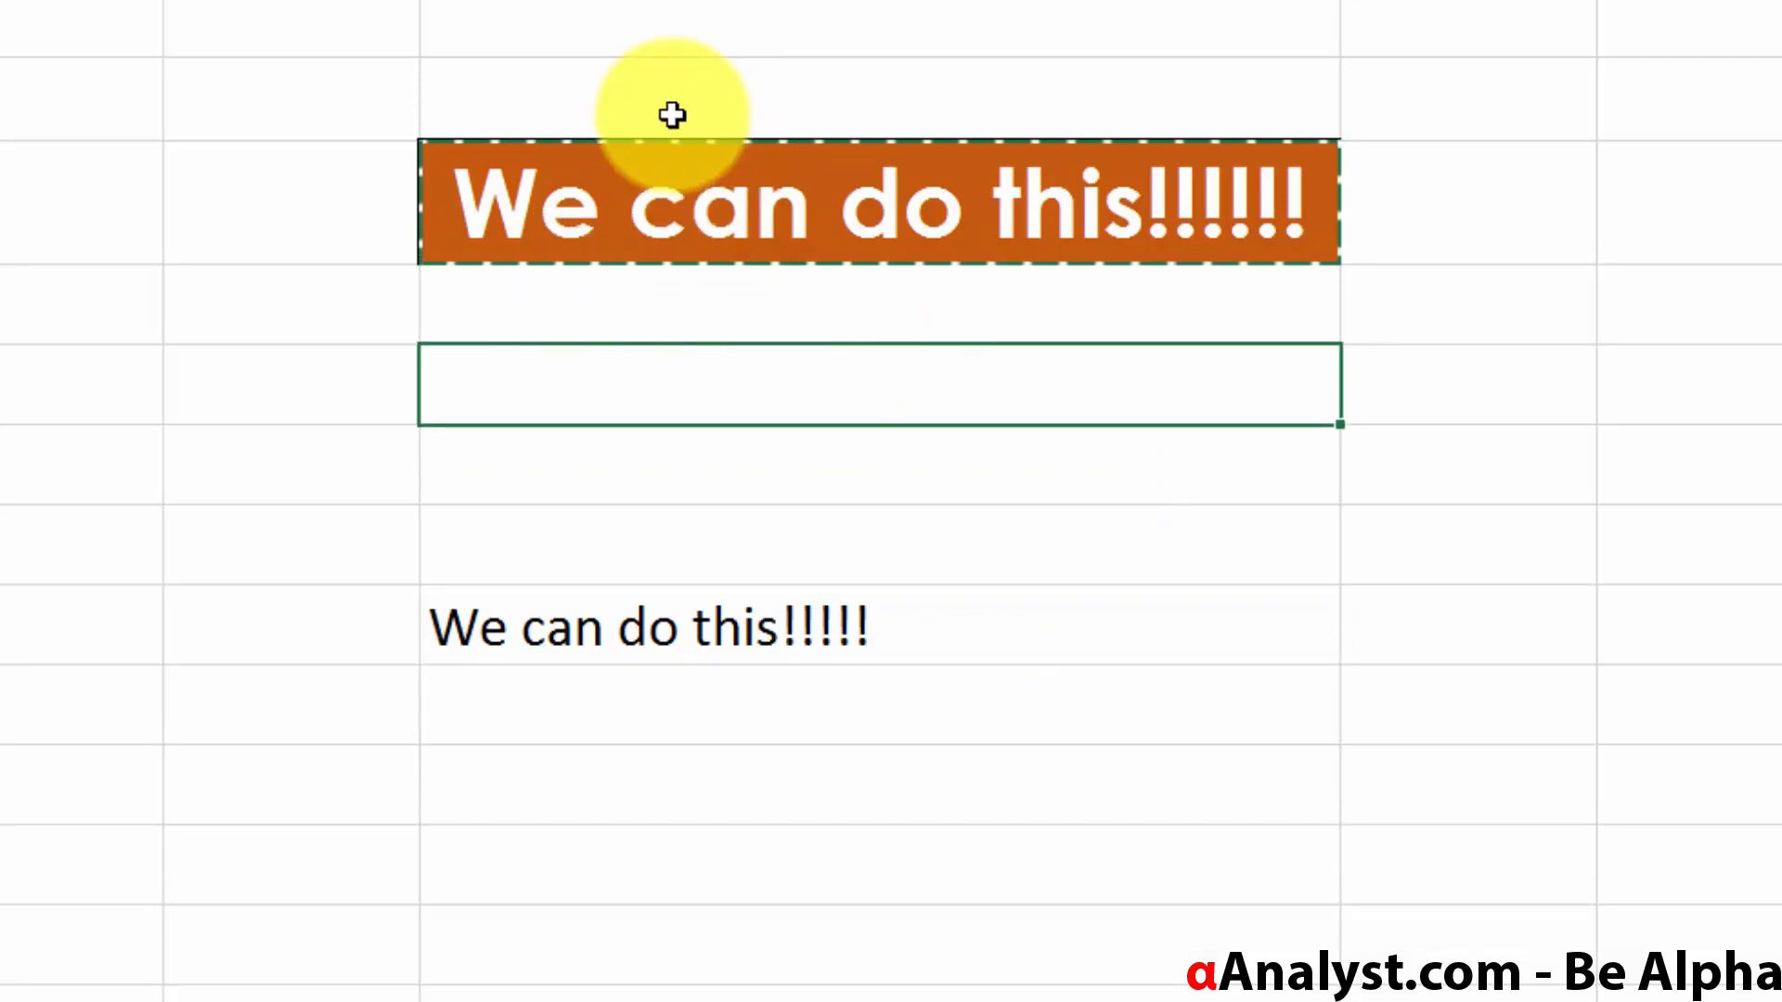
{"action": "left_click", "coordinate": [666, 165]}
{"action": "right_click", "coordinate": [676, 167]}
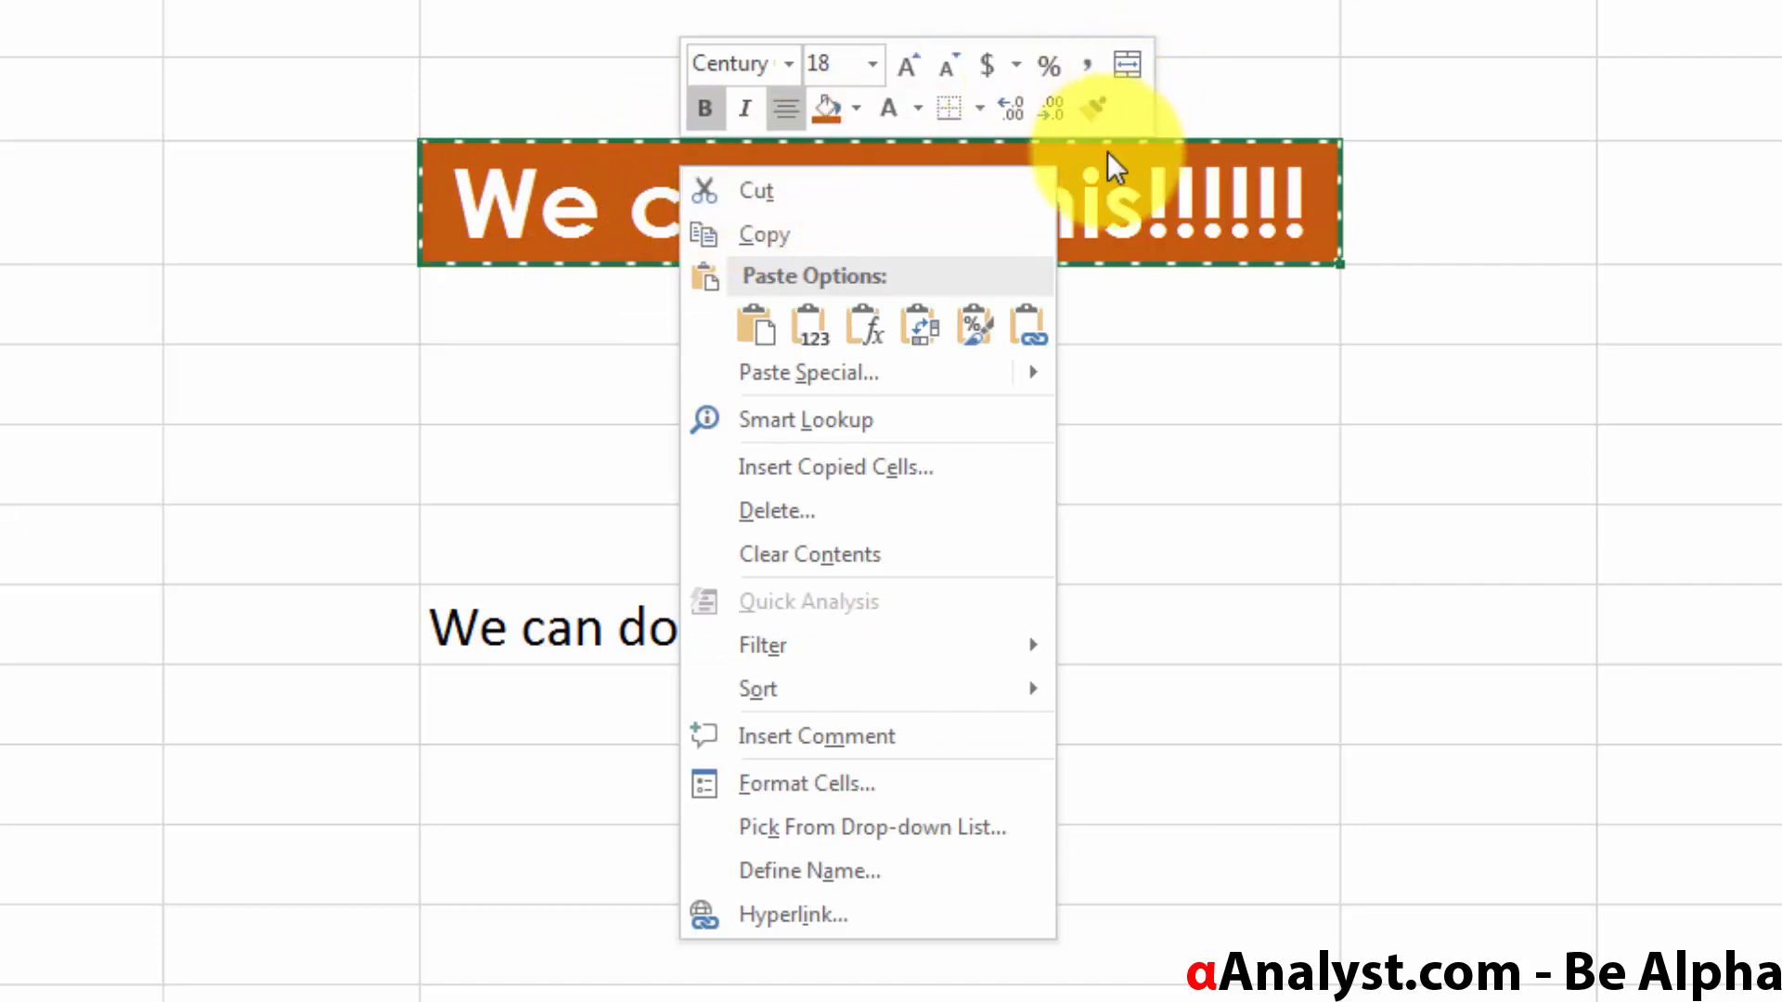
{"action": "left_click", "coordinate": [1091, 107]}
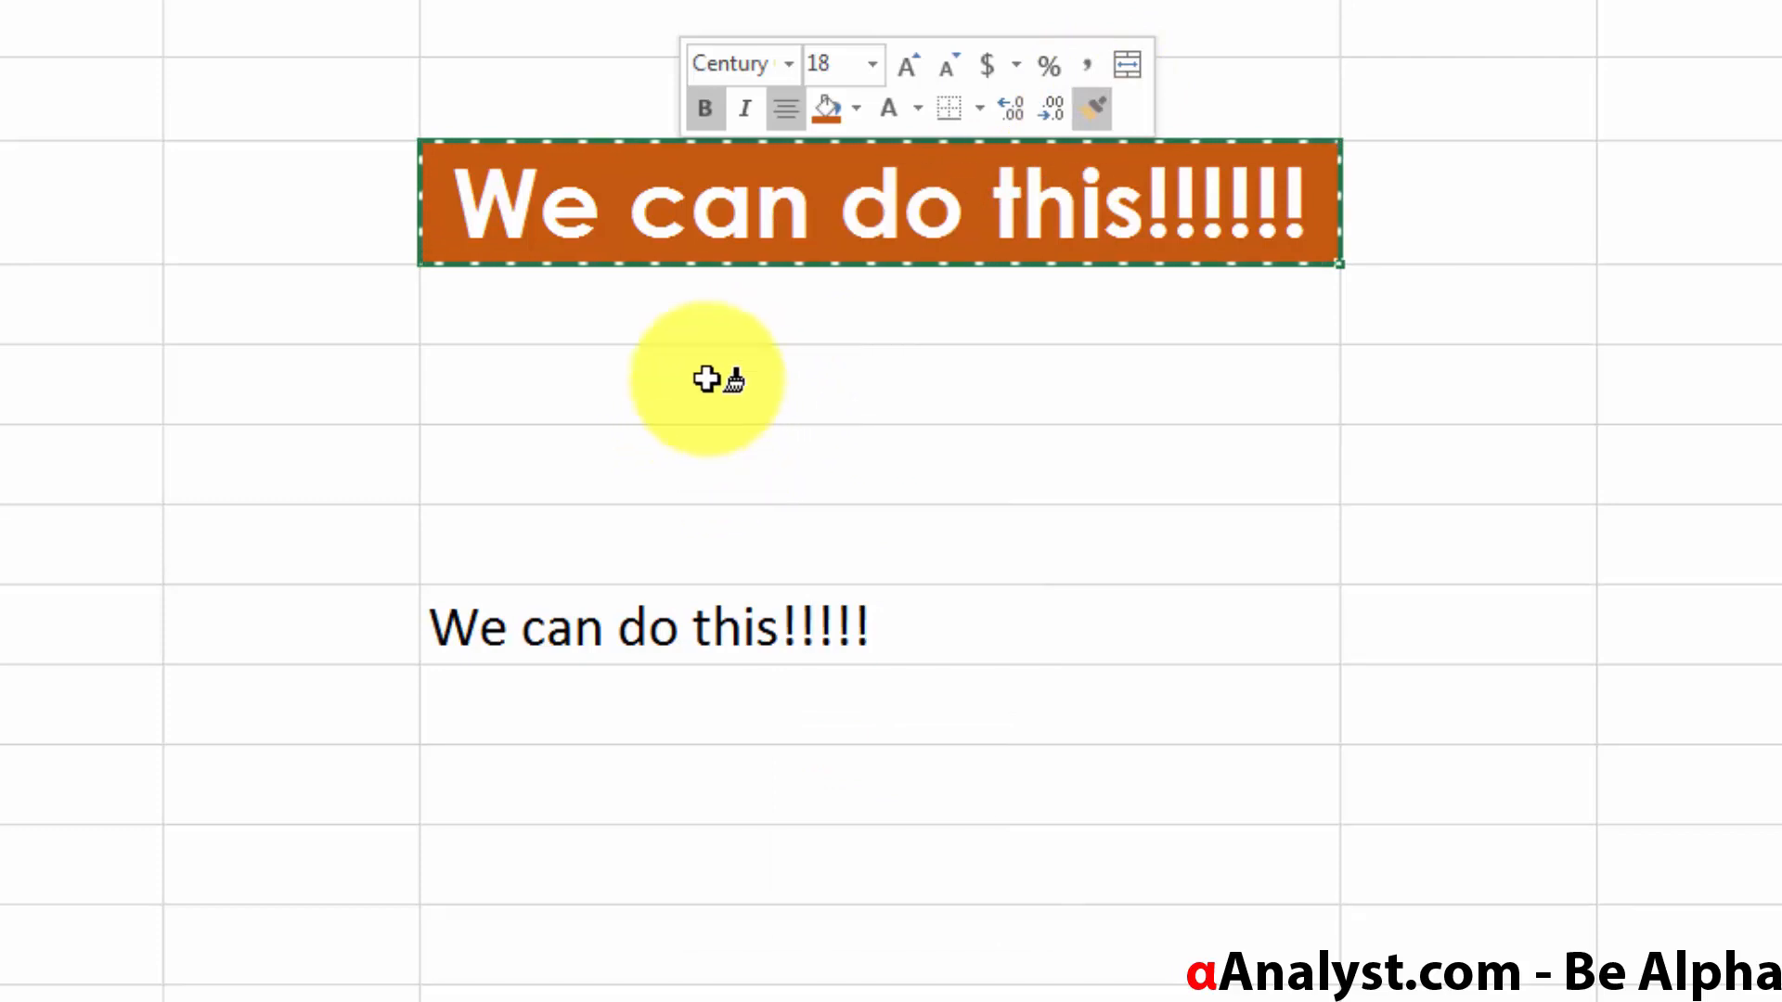
{"action": "left_click", "coordinate": [715, 624]}
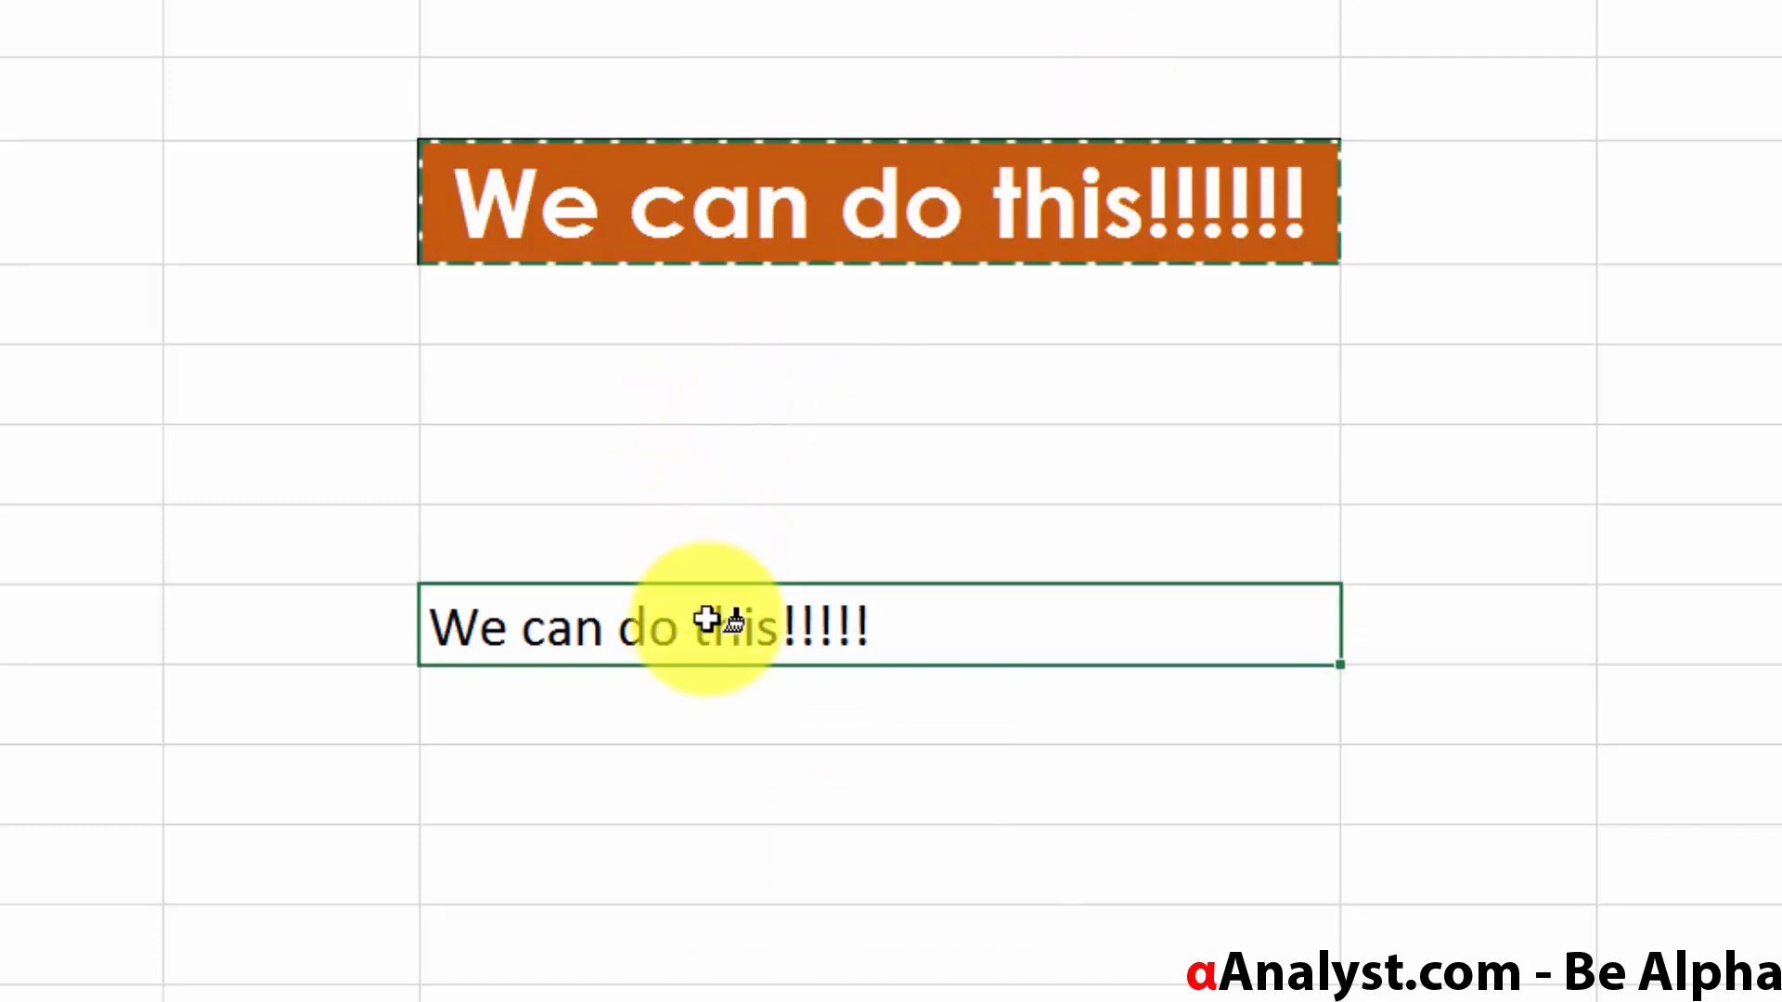
{"action": "left_click", "coordinate": [727, 557]}
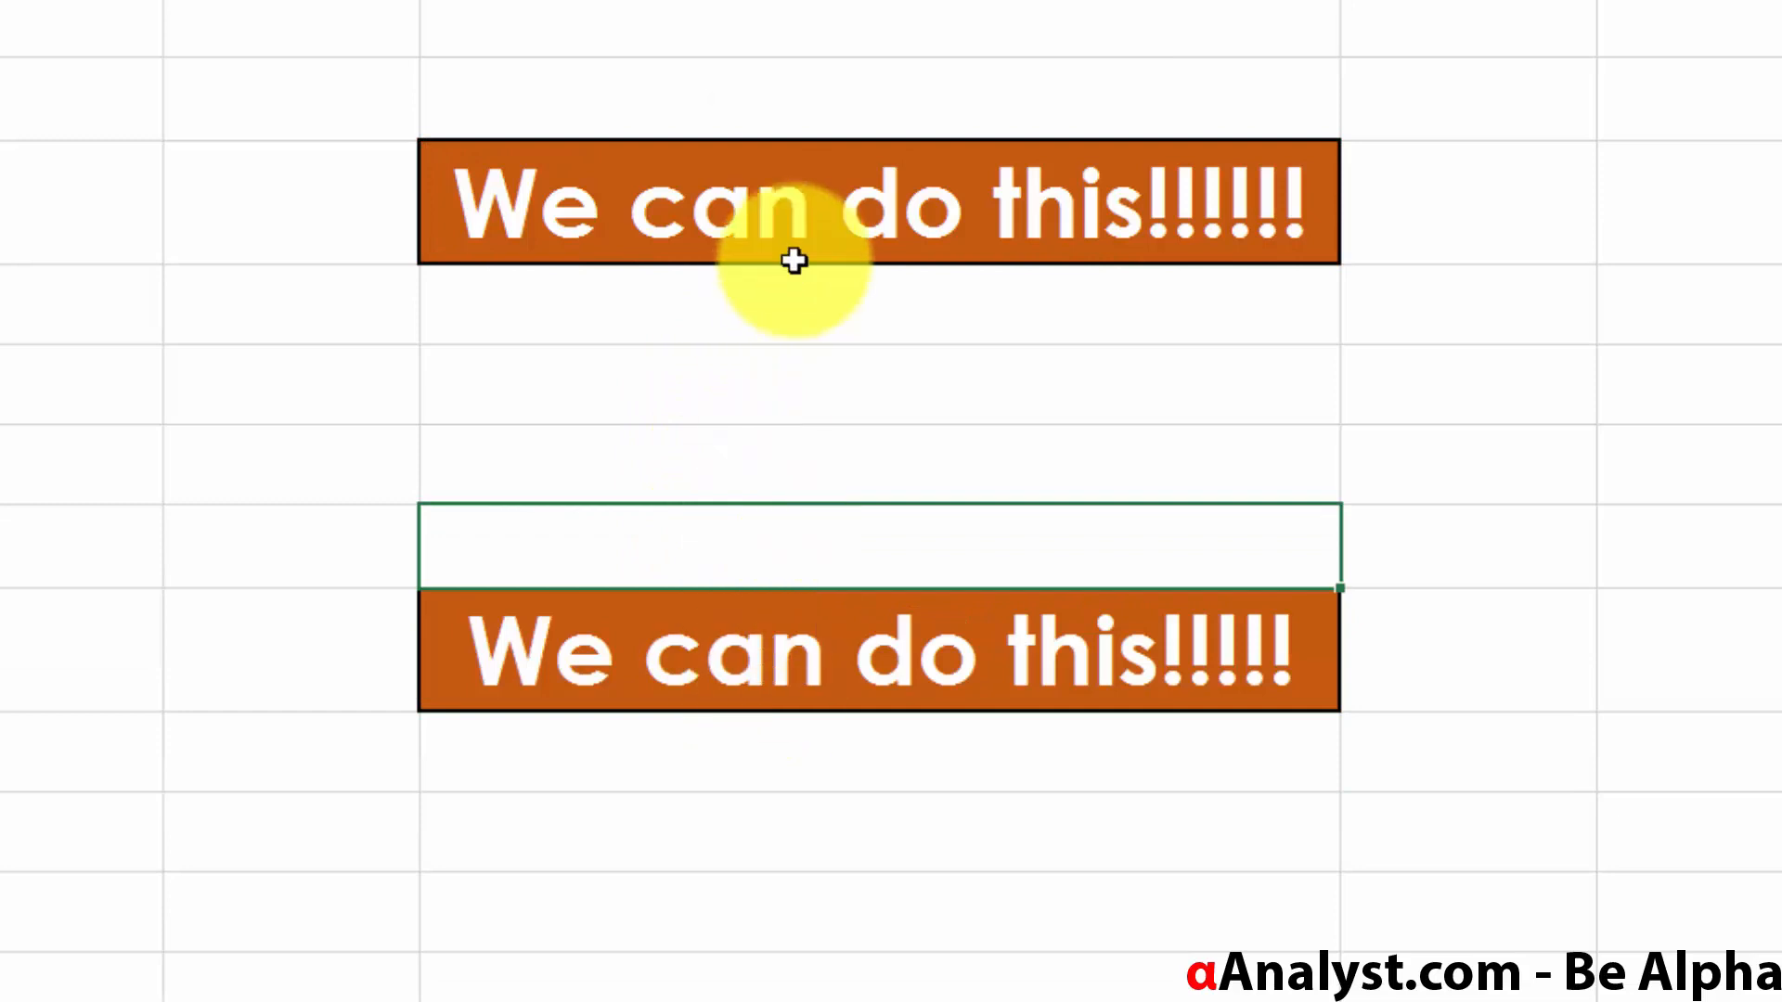
{"action": "left_click", "coordinate": [816, 224]}
{"action": "left_click", "coordinate": [771, 733]}
{"action": "left_click", "coordinate": [768, 673]}
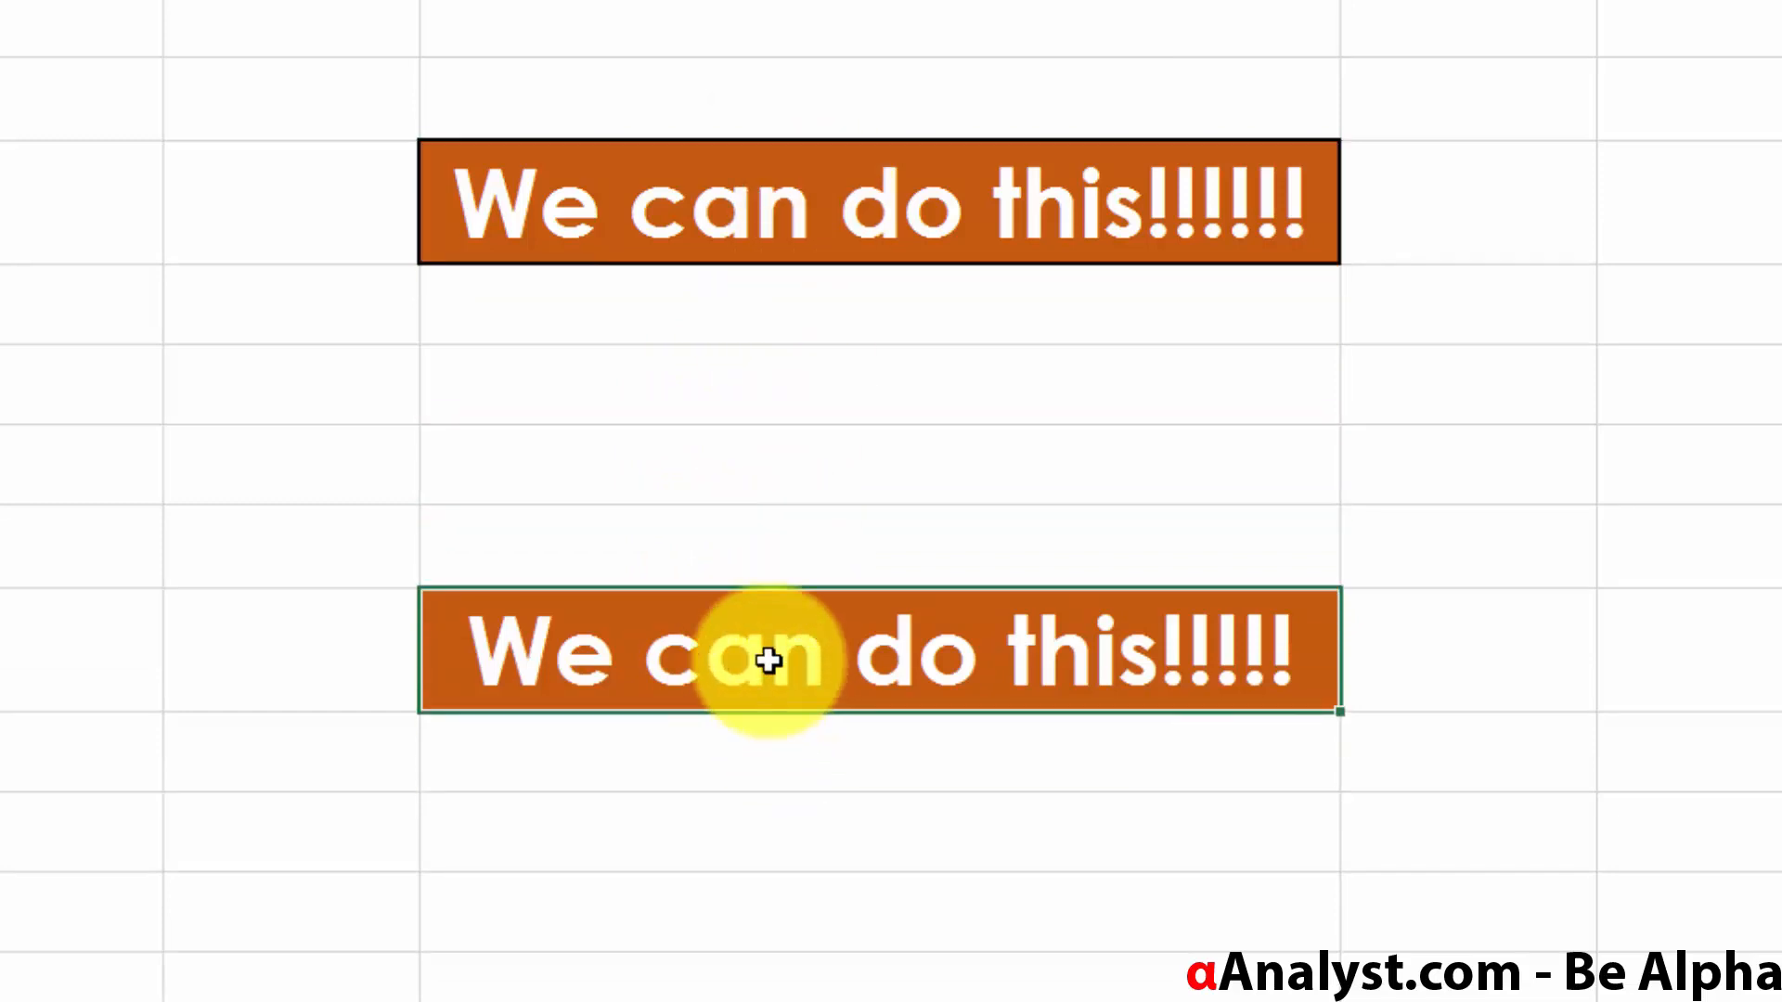
- Merge and center the formatted text in cell E14 across cells E14 and F14
{"action": "right_click", "coordinate": [761, 219]}
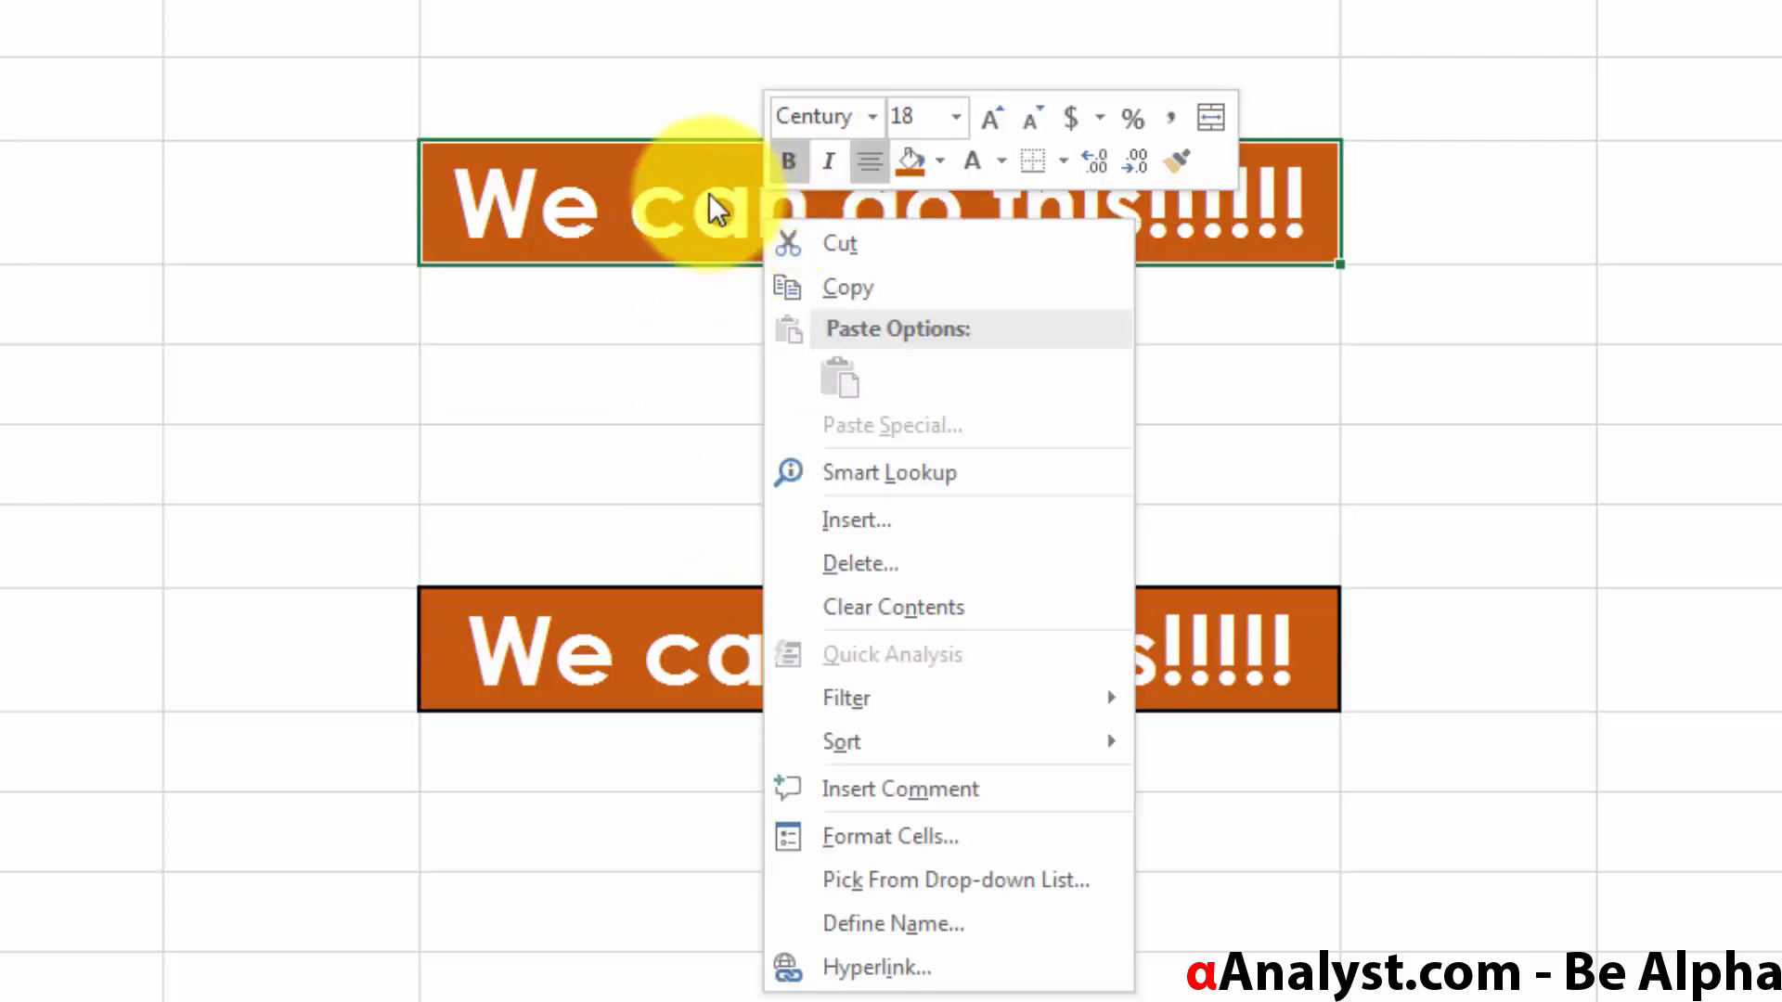
{"action": "left_click_drag", "start_coordinate": [703, 190], "coordinate": [1540, 181]}
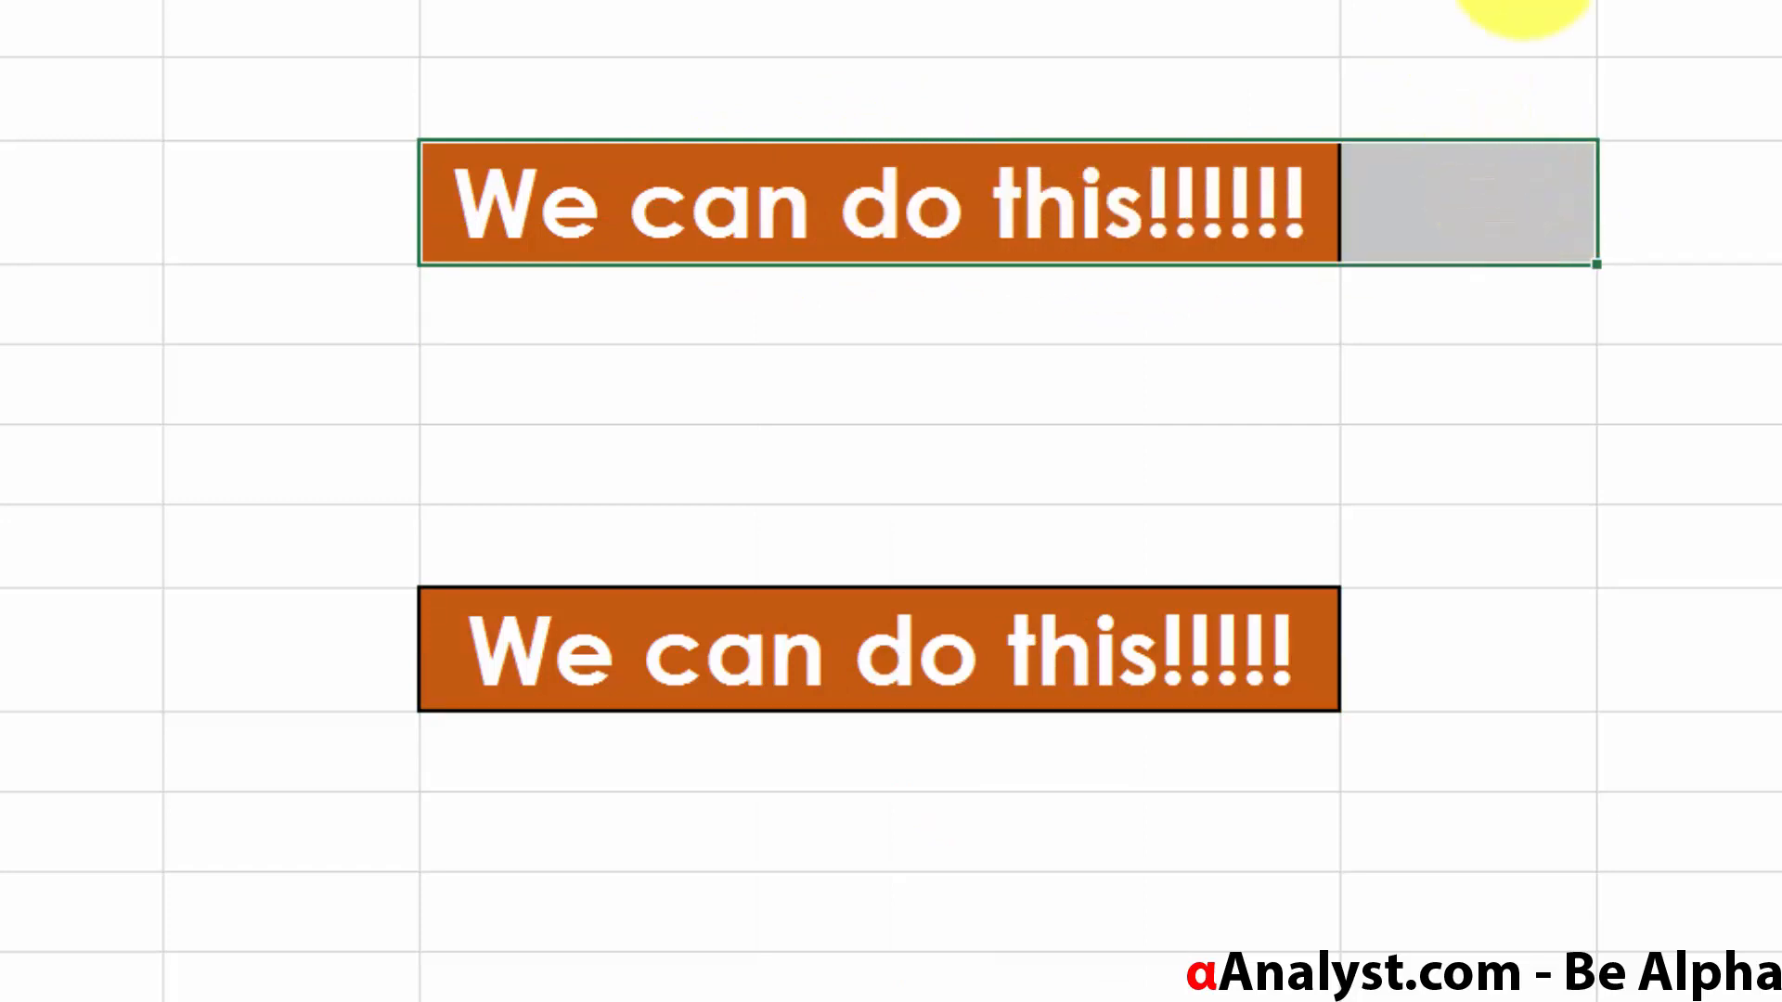
{"action": "left_click", "coordinate": [515, 204]}
{"action": "left_click_drag", "start_coordinate": [515, 205], "coordinate": [1443, 213]}
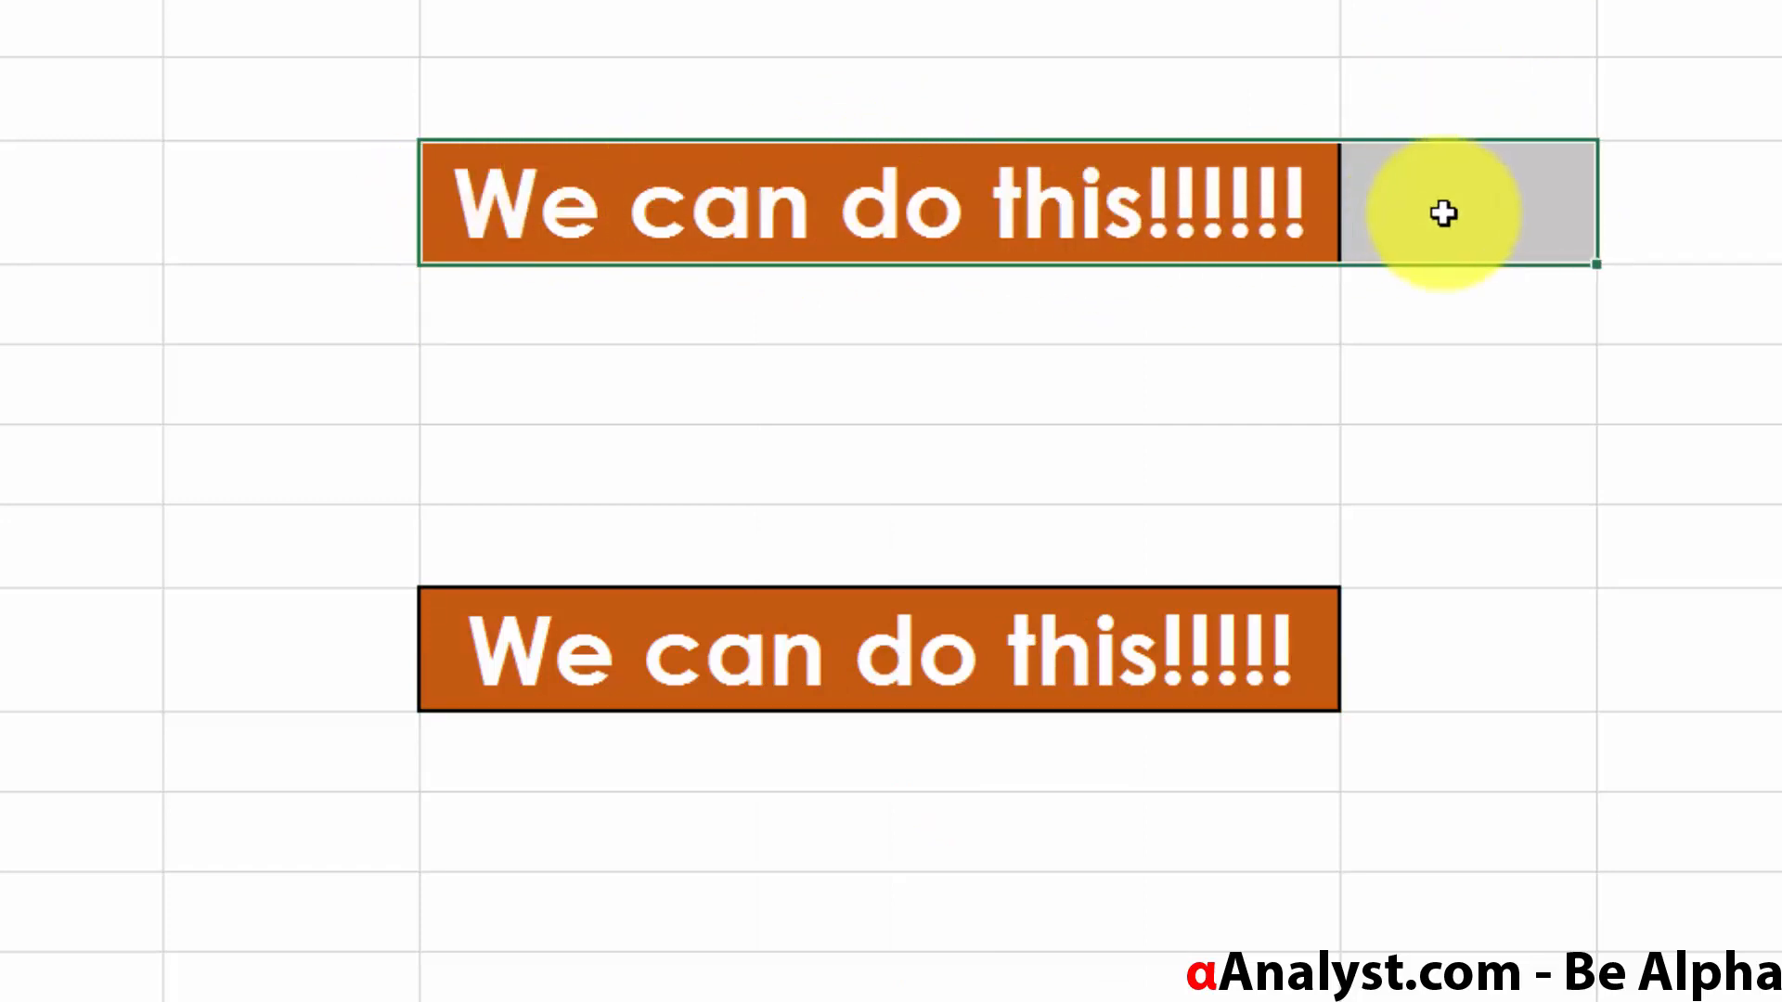
{"action": "left_click", "coordinate": [927, 211]}
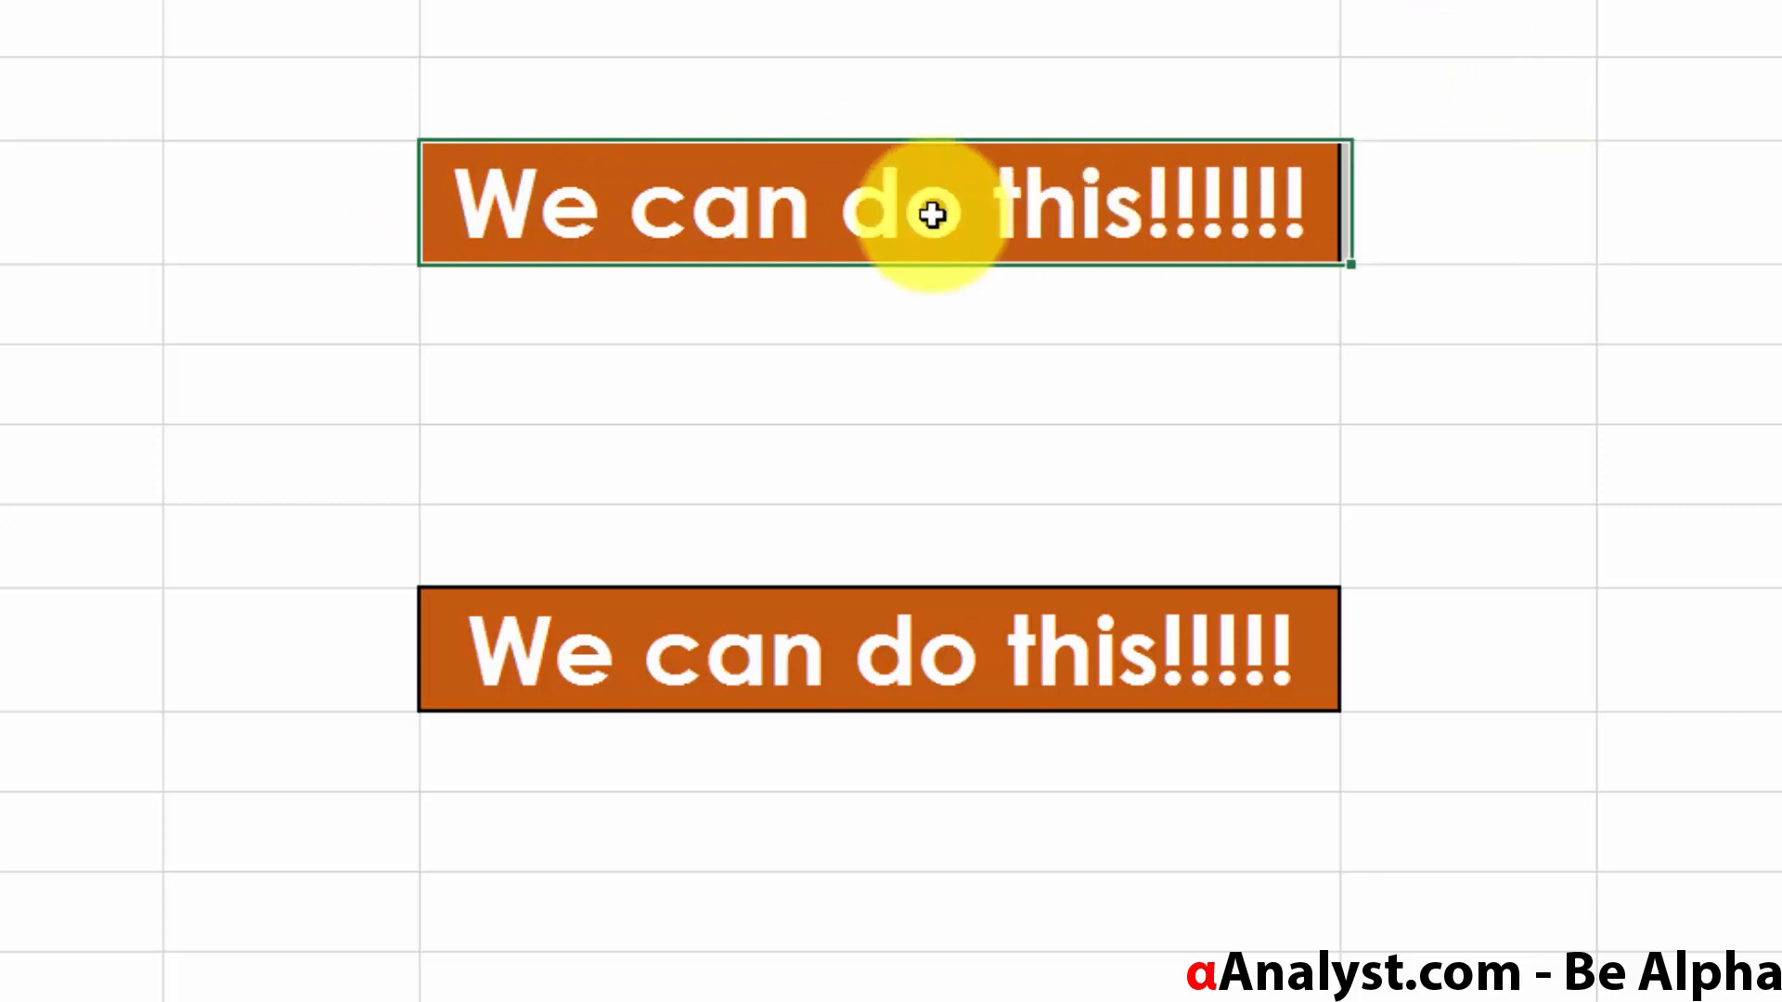
{"action": "left_click_drag", "start_coordinate": [1352, 227], "coordinate": [860, 215]}
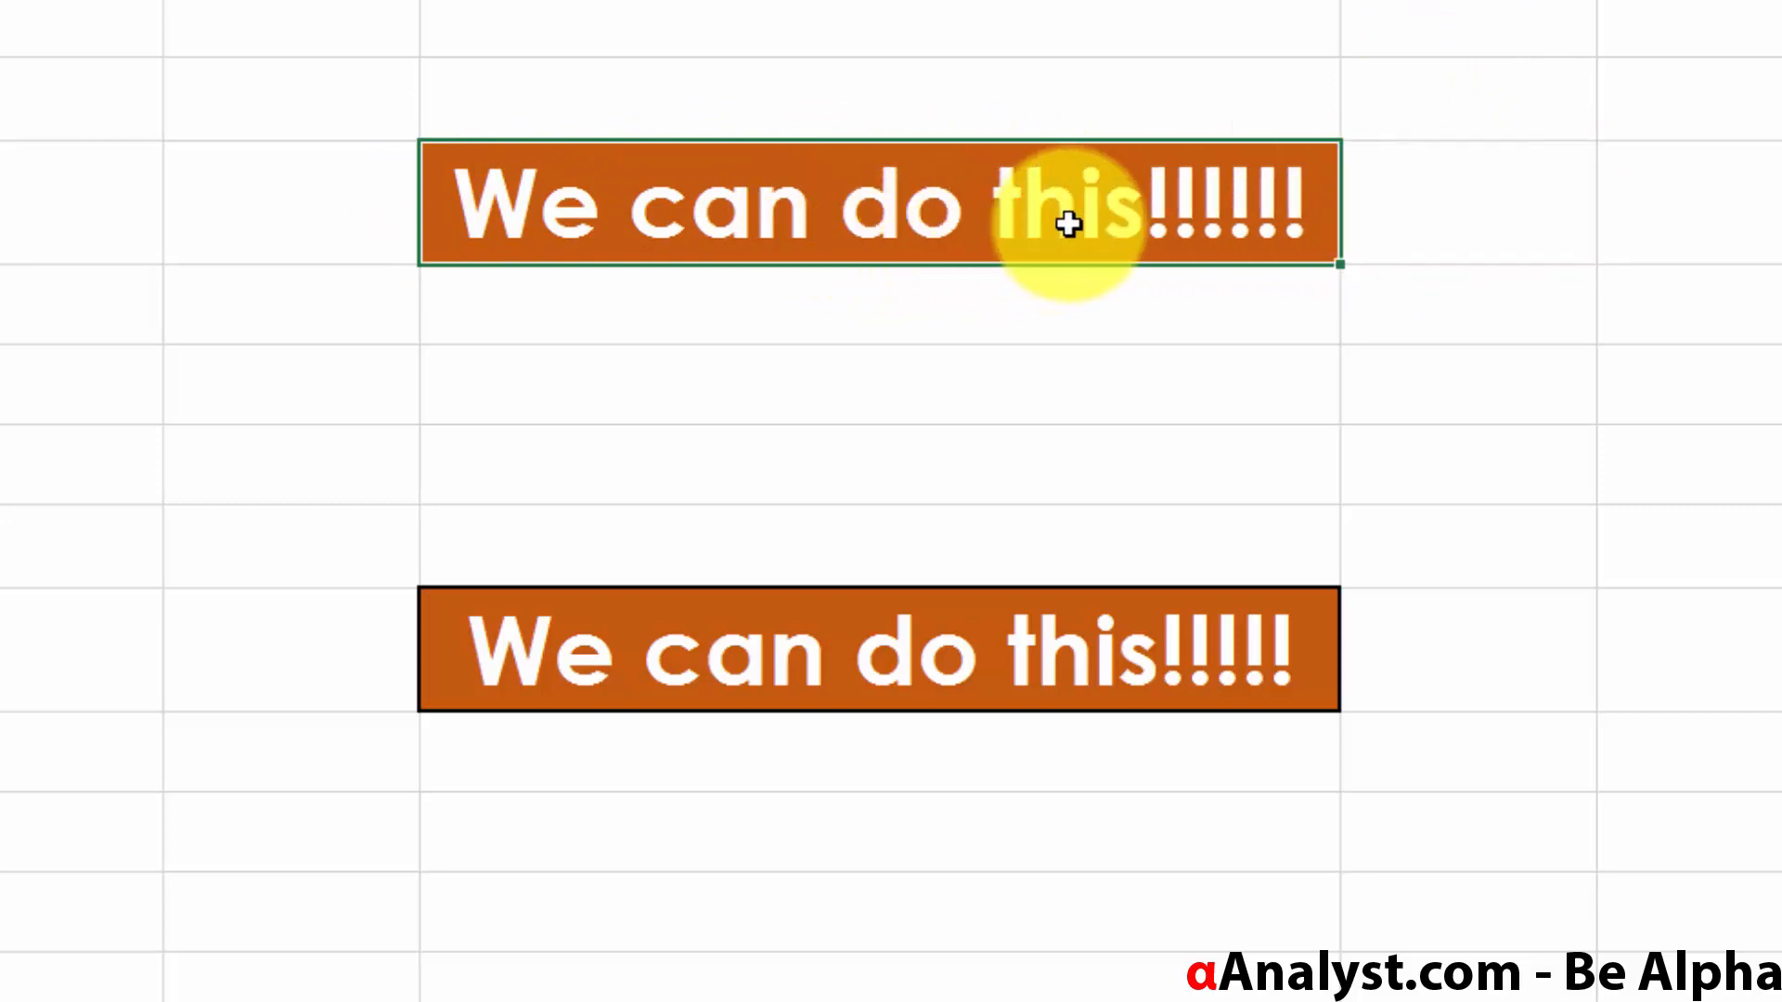
{"action": "left_click_drag", "start_coordinate": [1068, 223], "coordinate": [1395, 226]}
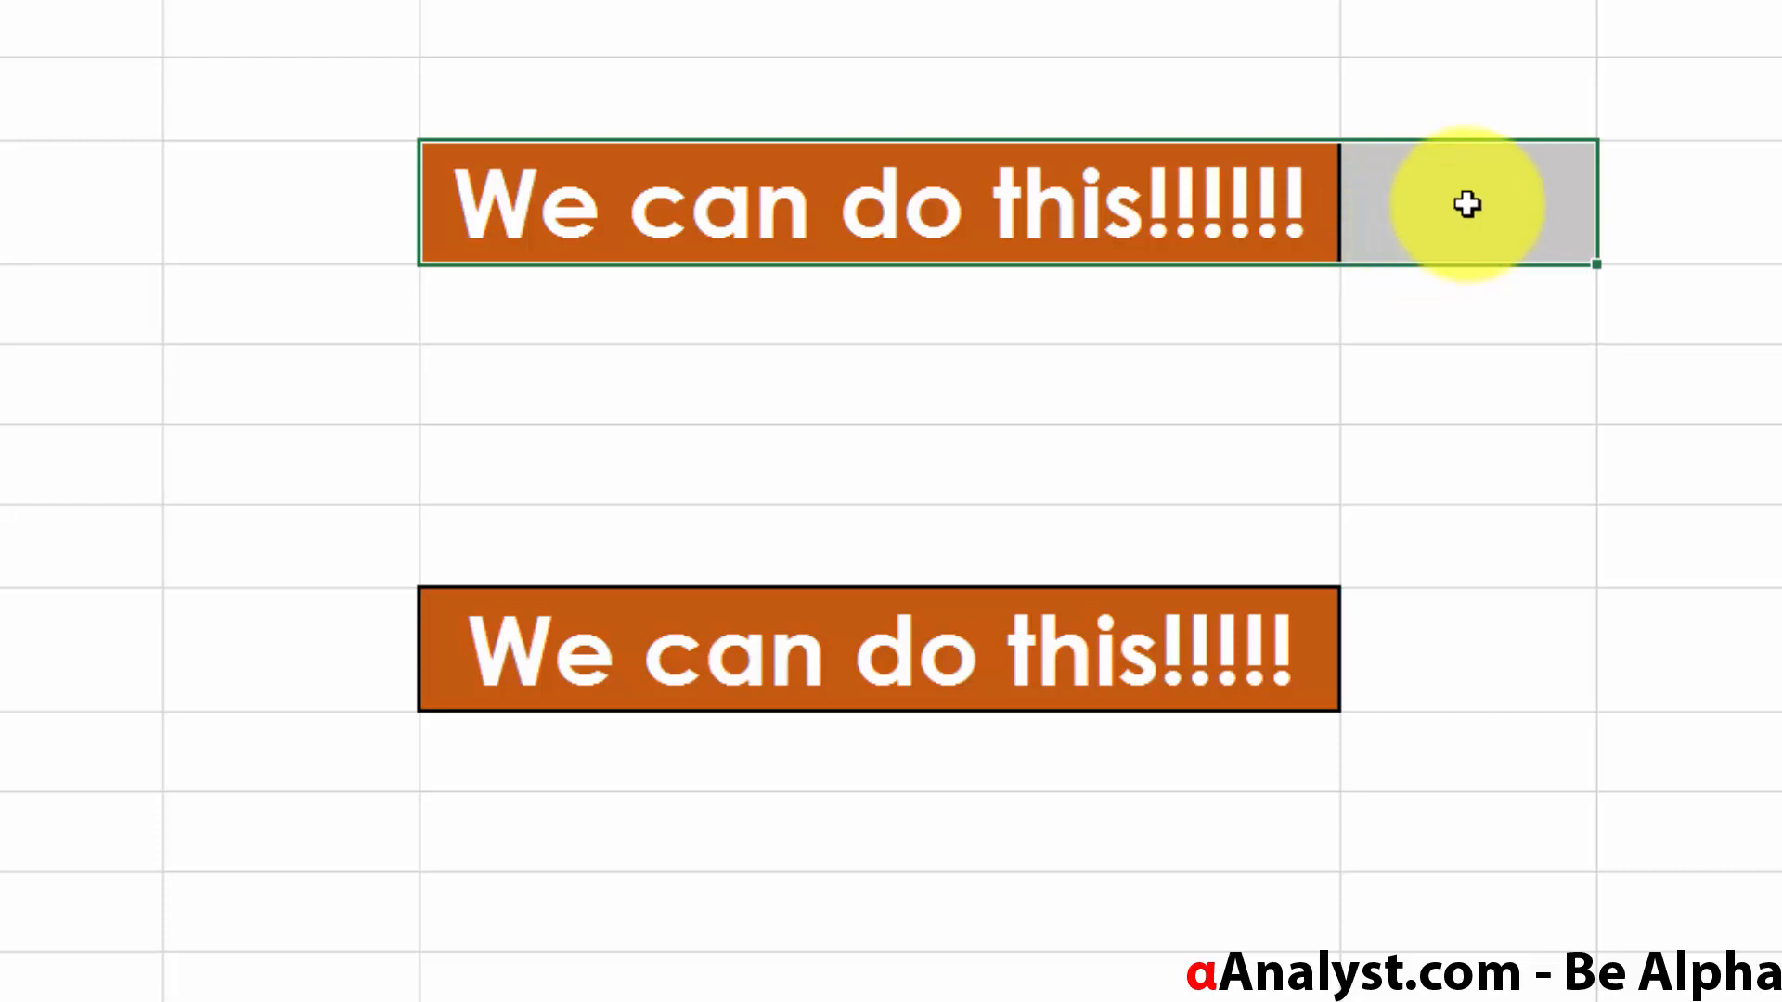
{"action": "right_click", "coordinate": [1206, 184]}
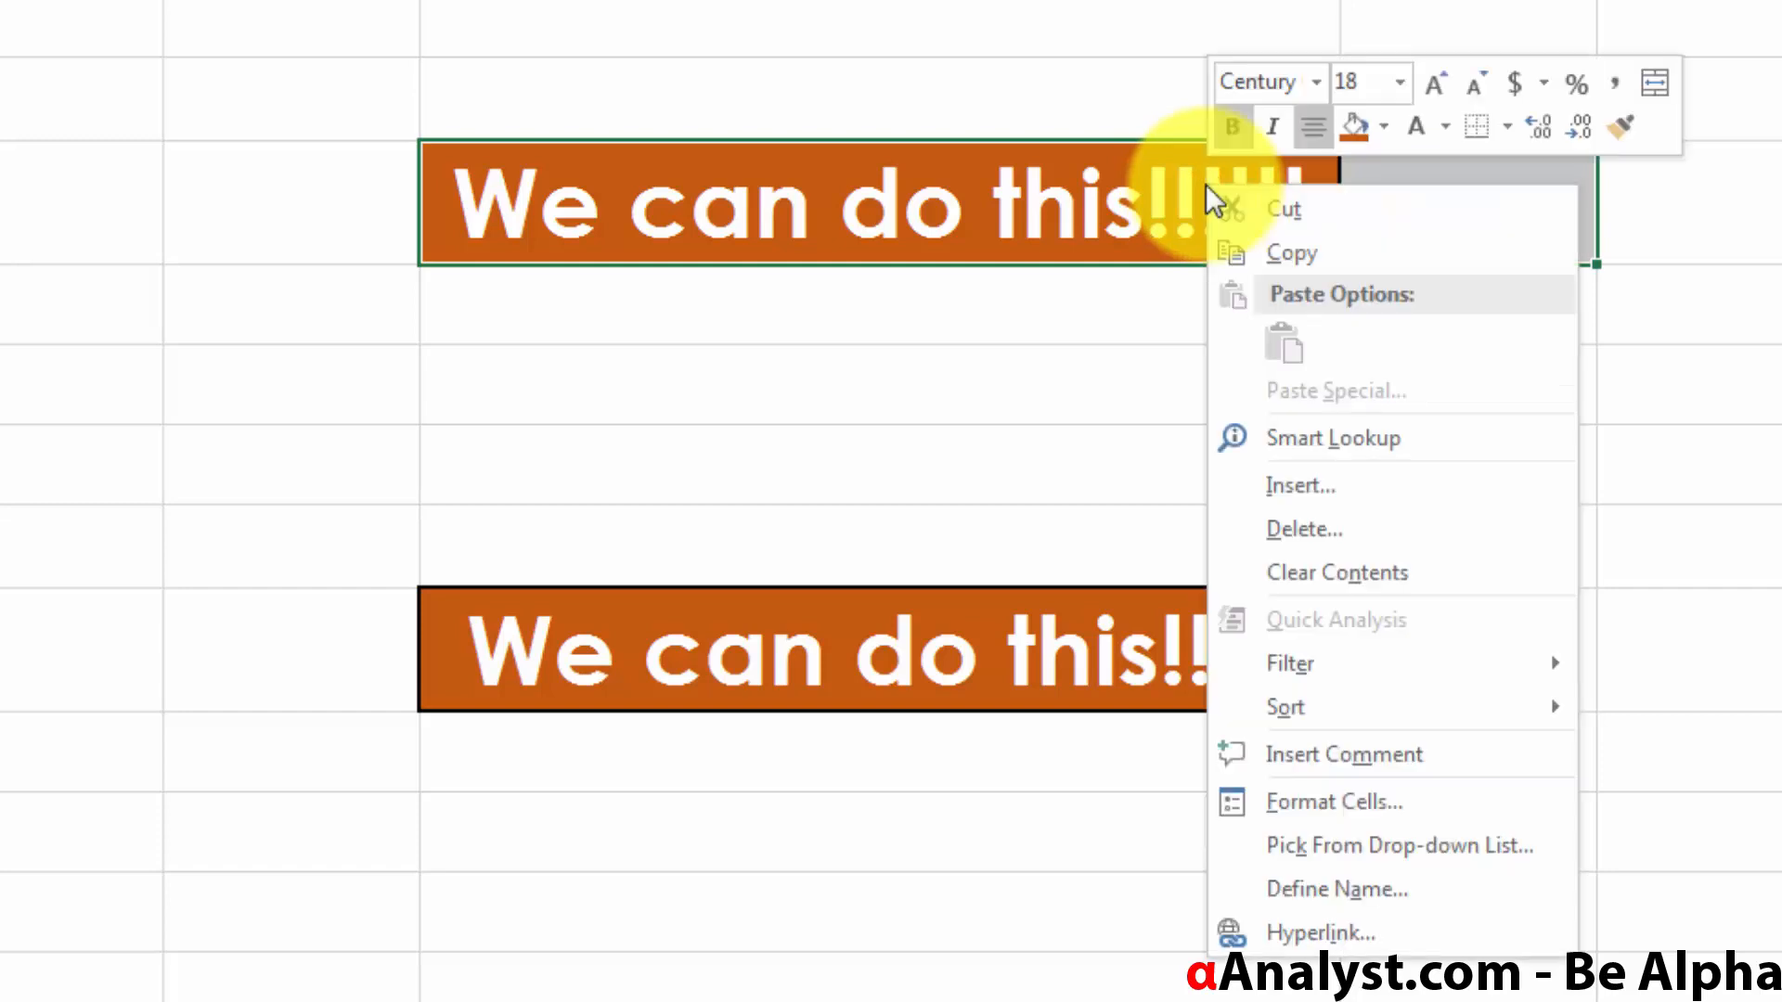
{"action": "left_click", "coordinate": [1656, 85]}
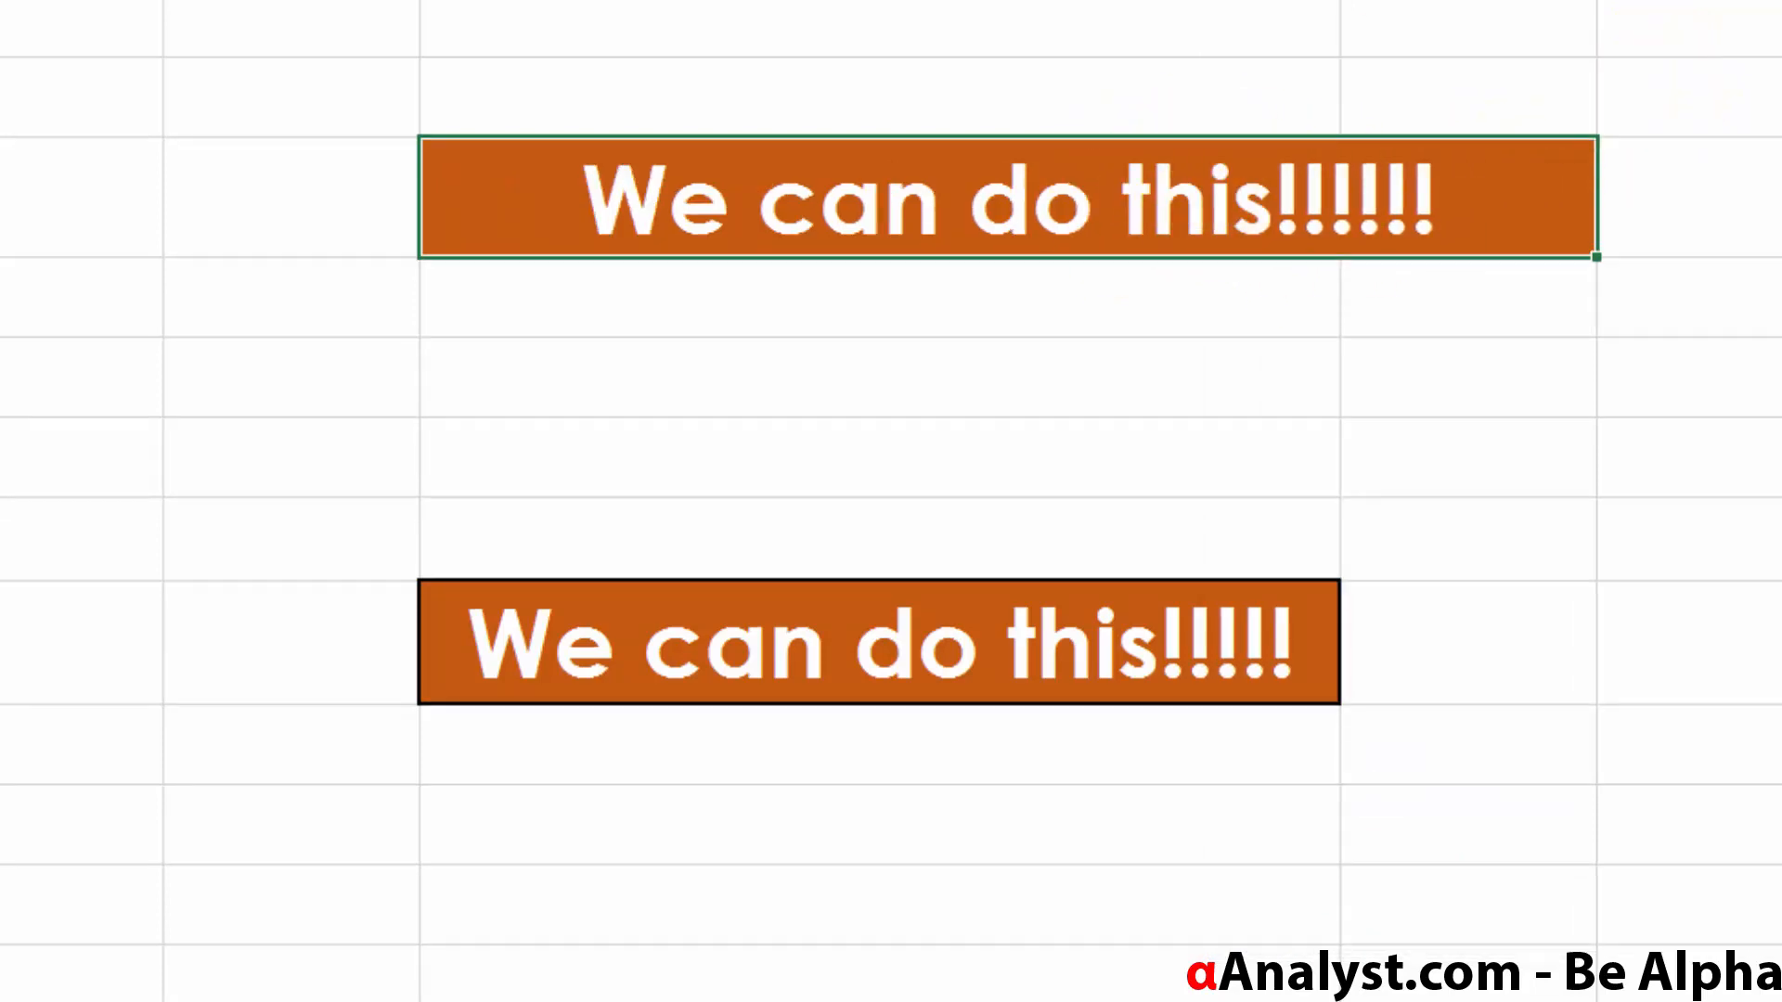
- AutoFit the width of column E and reselect the merged cell E14
{"action": "left_click", "coordinate": [1343, 0]}
{"action": "left_click", "coordinate": [1311, 0]}
{"action": "double_click", "coordinate": [1340, 0]}
{"action": "left_click", "coordinate": [1144, 236]}
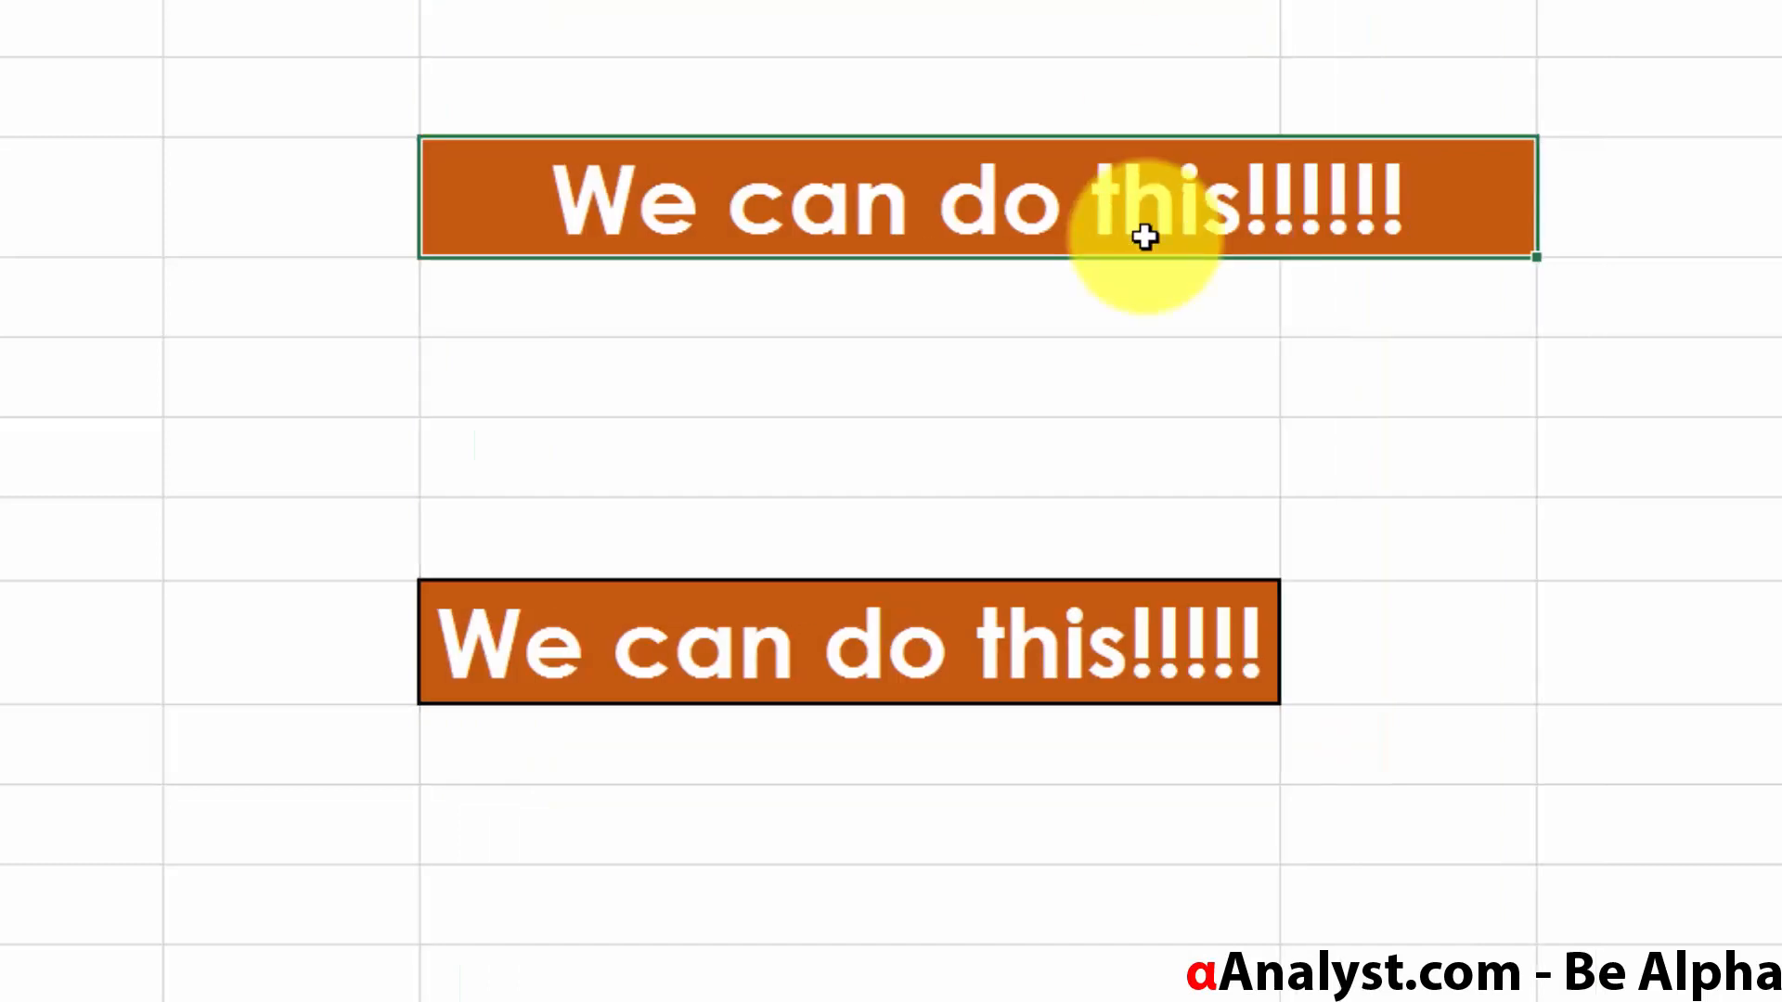
- Look at the currency options of the accounting number format and enter 100.23 in cell E16
{"action": "right_click", "coordinate": [1145, 237]}
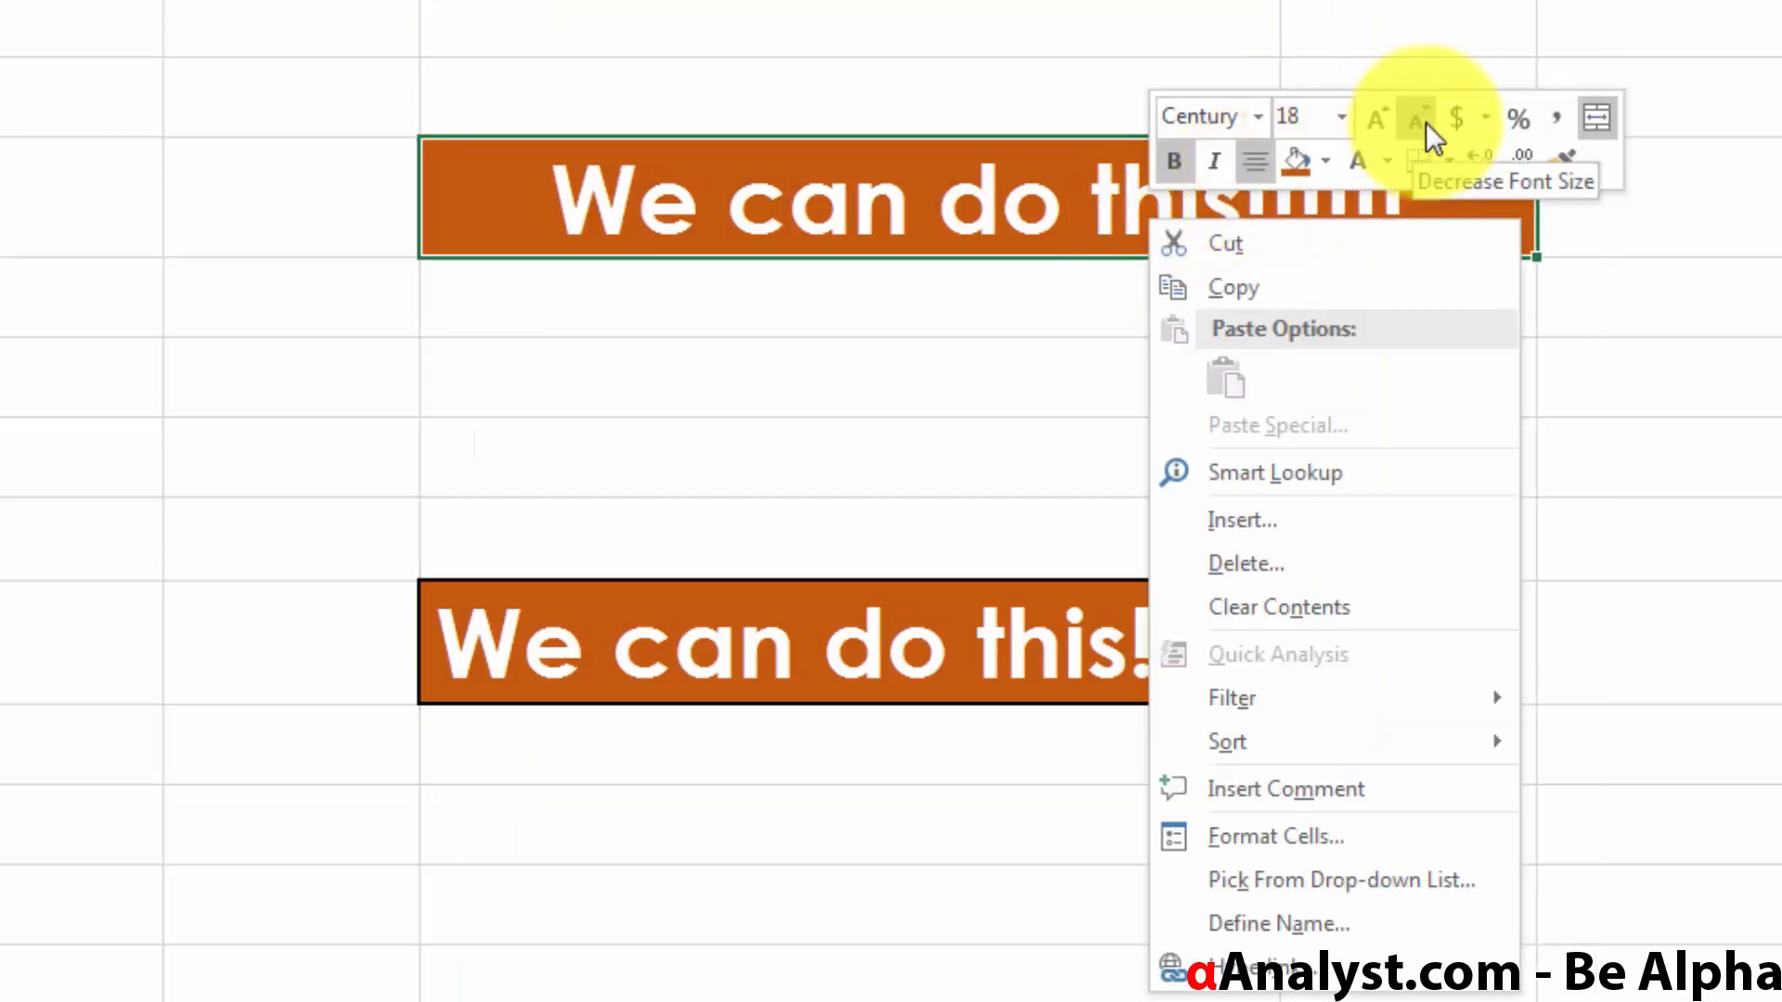
{"action": "left_click", "coordinate": [1484, 117]}
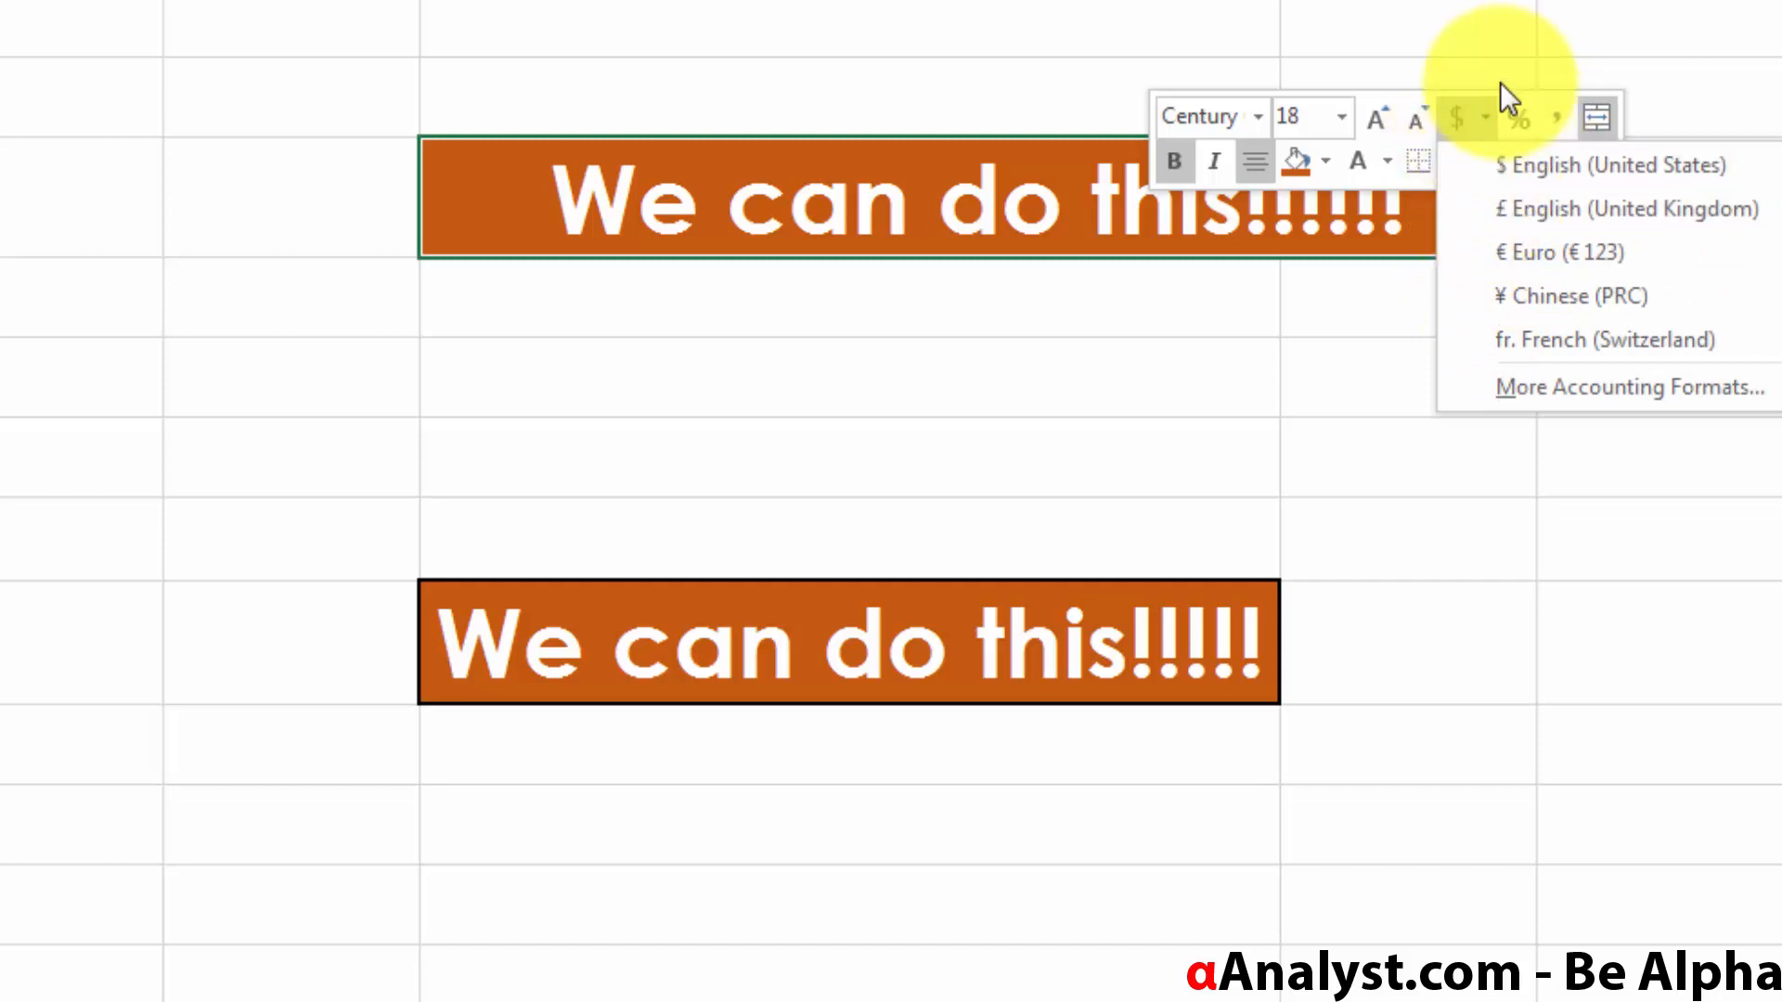
{"action": "left_click", "coordinate": [825, 376]}
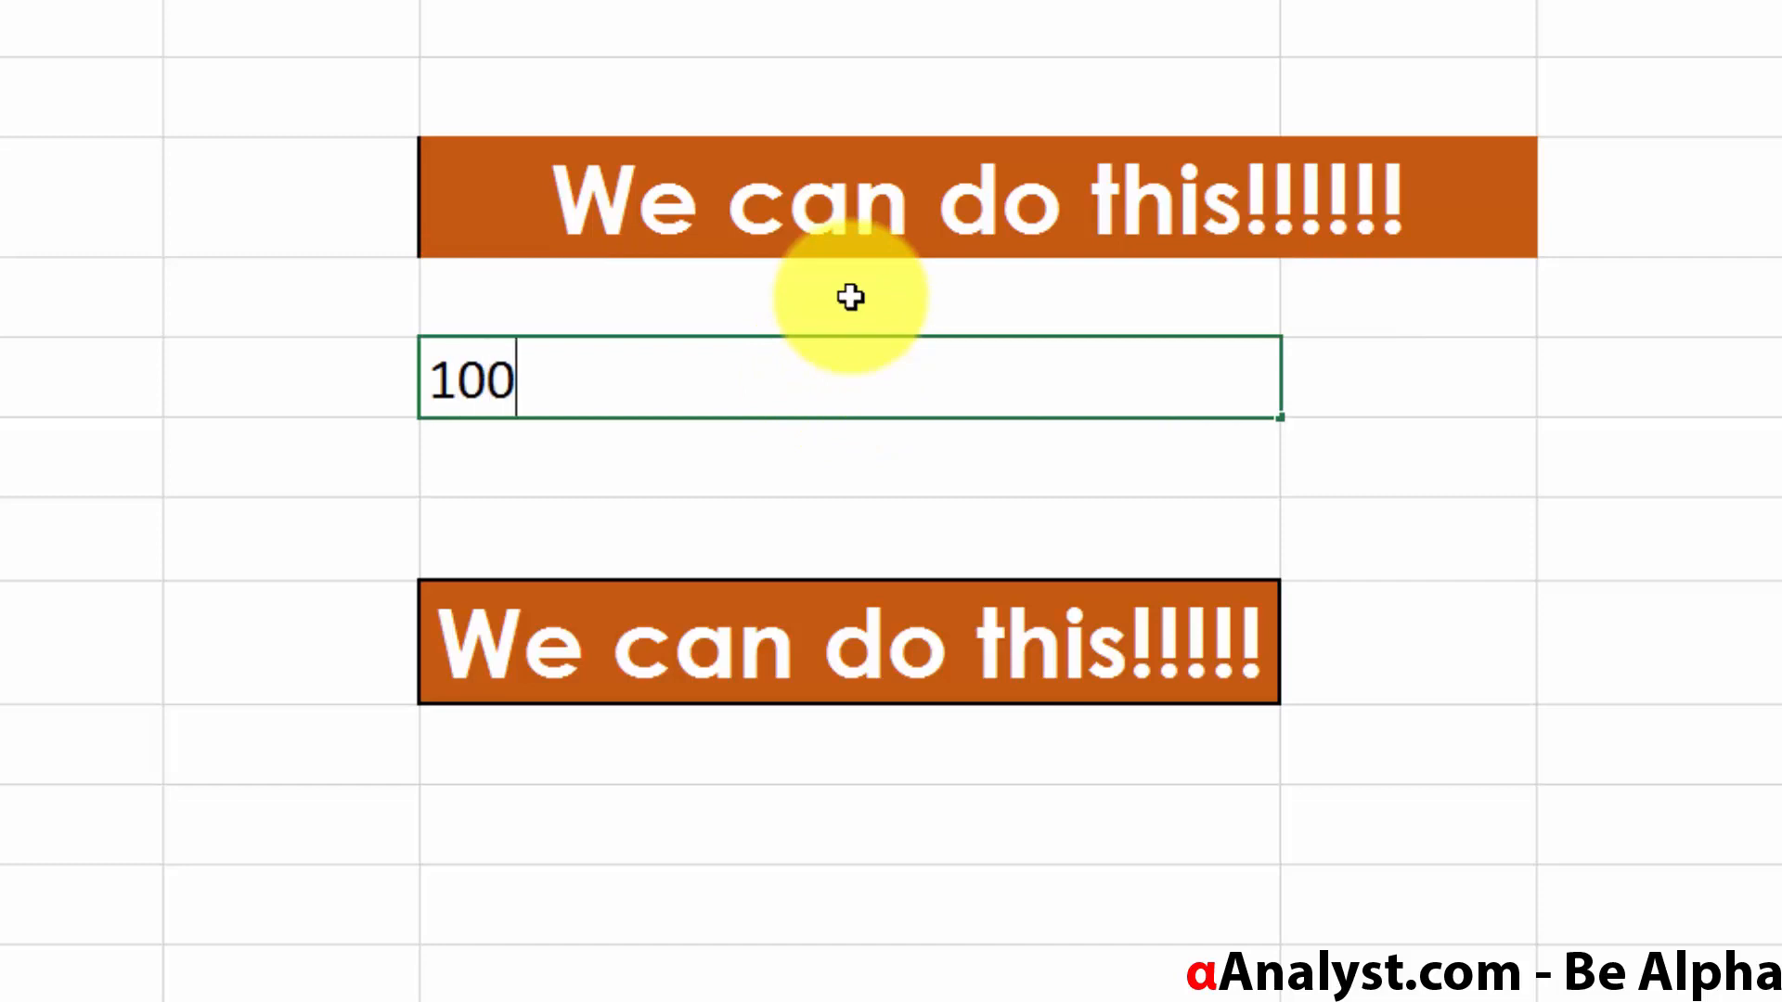
{"action": "type", "text": "100.23"}
{"action": "key", "text": "Return"}
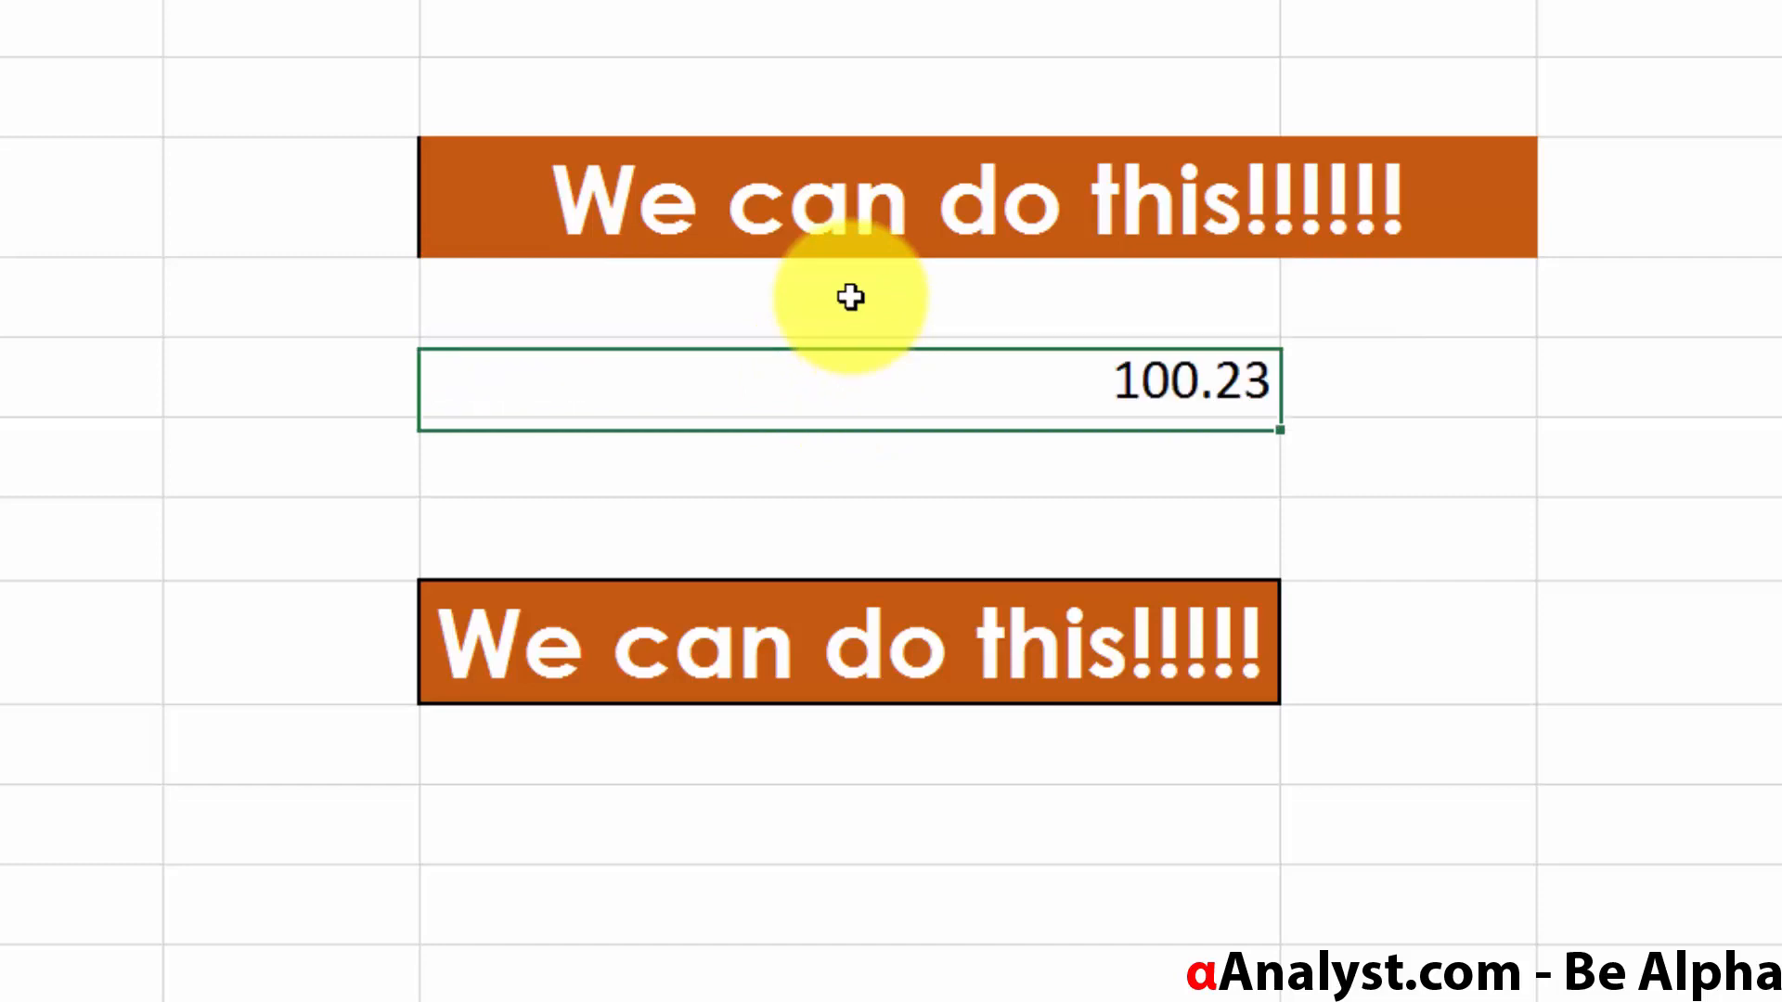
- Apply the dollar accounting number format to the value in cell E16 and check the cell
{"action": "right_click", "coordinate": [973, 381]}
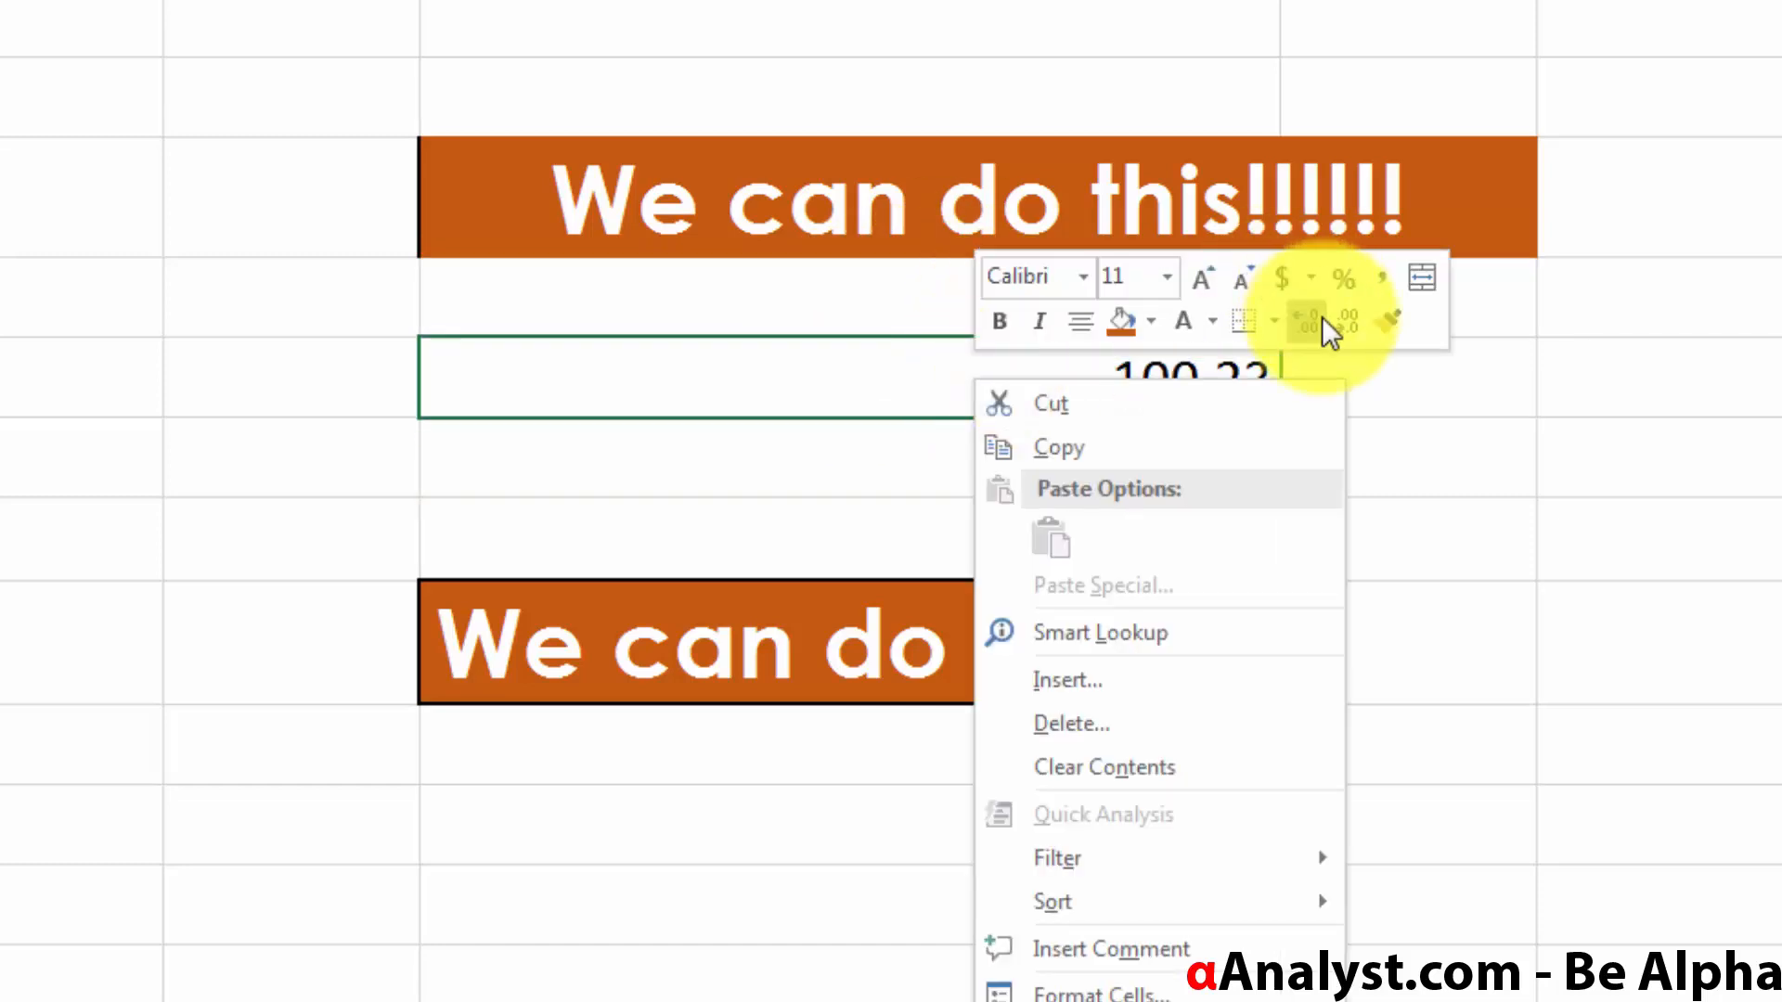
{"action": "left_click", "coordinate": [1284, 277]}
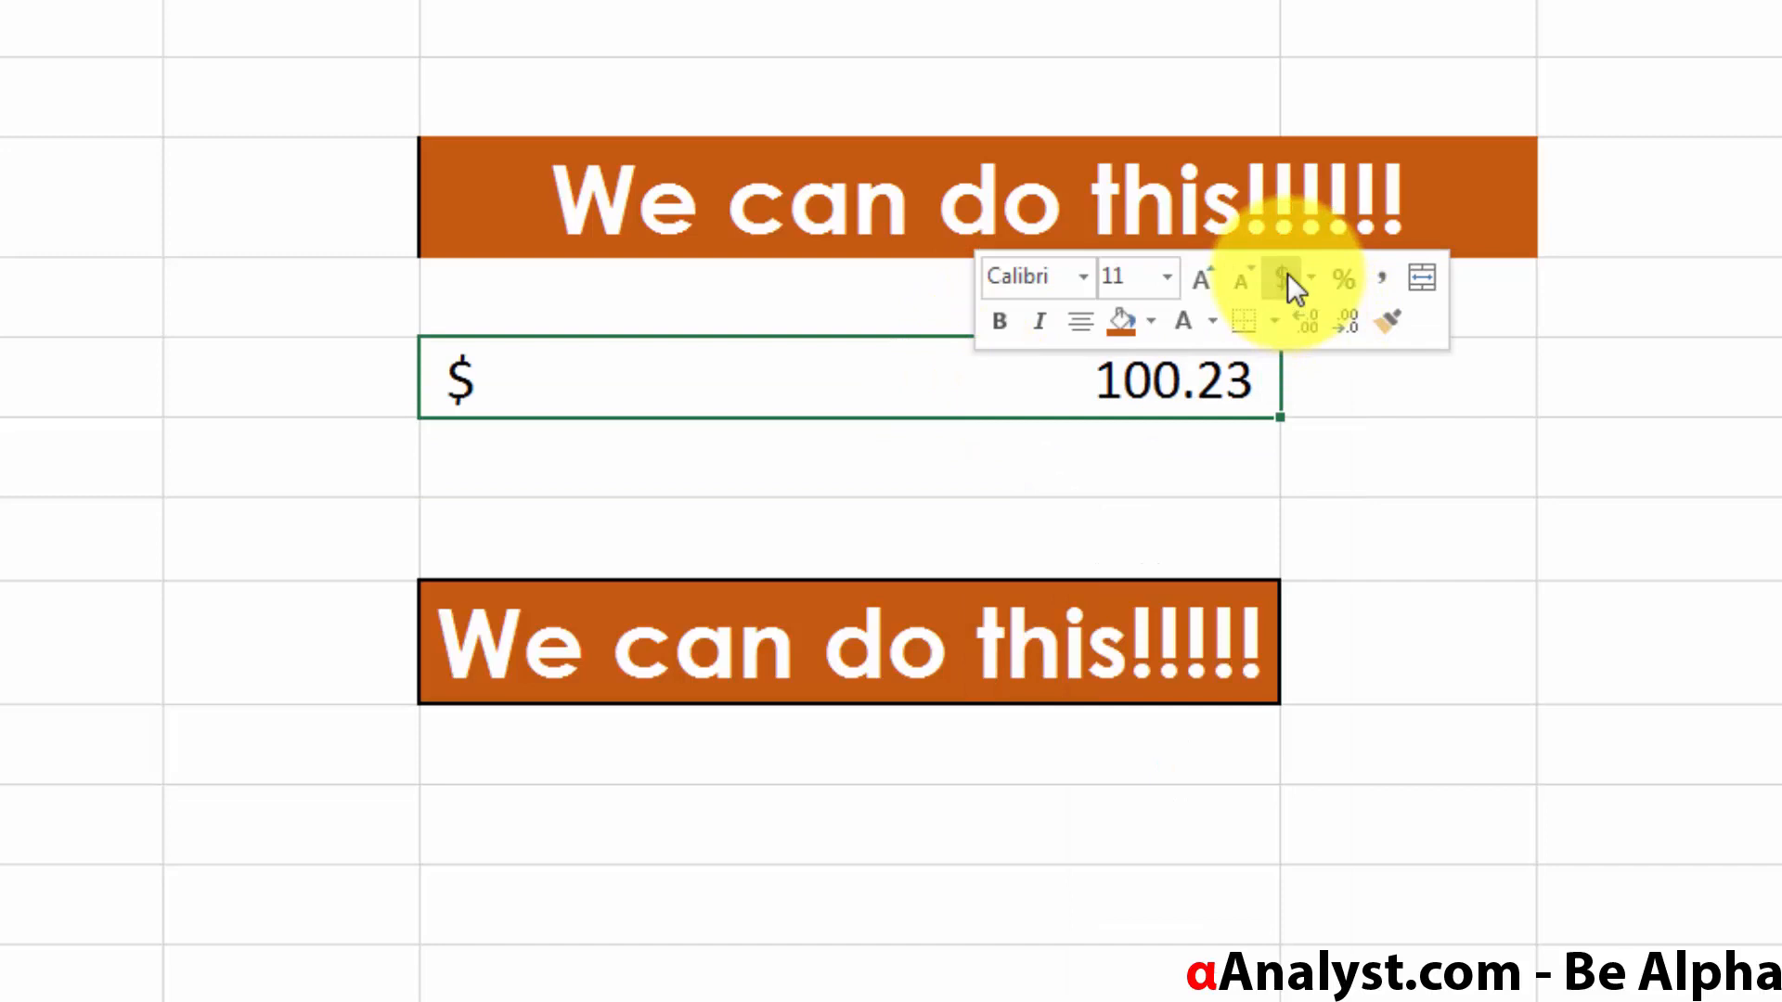
{"action": "left_click", "coordinate": [804, 533]}
{"action": "left_click", "coordinate": [601, 405]}
- Enter 0.42 in cell E17 and format it as a percentage
{"action": "left_click", "coordinate": [869, 482]}
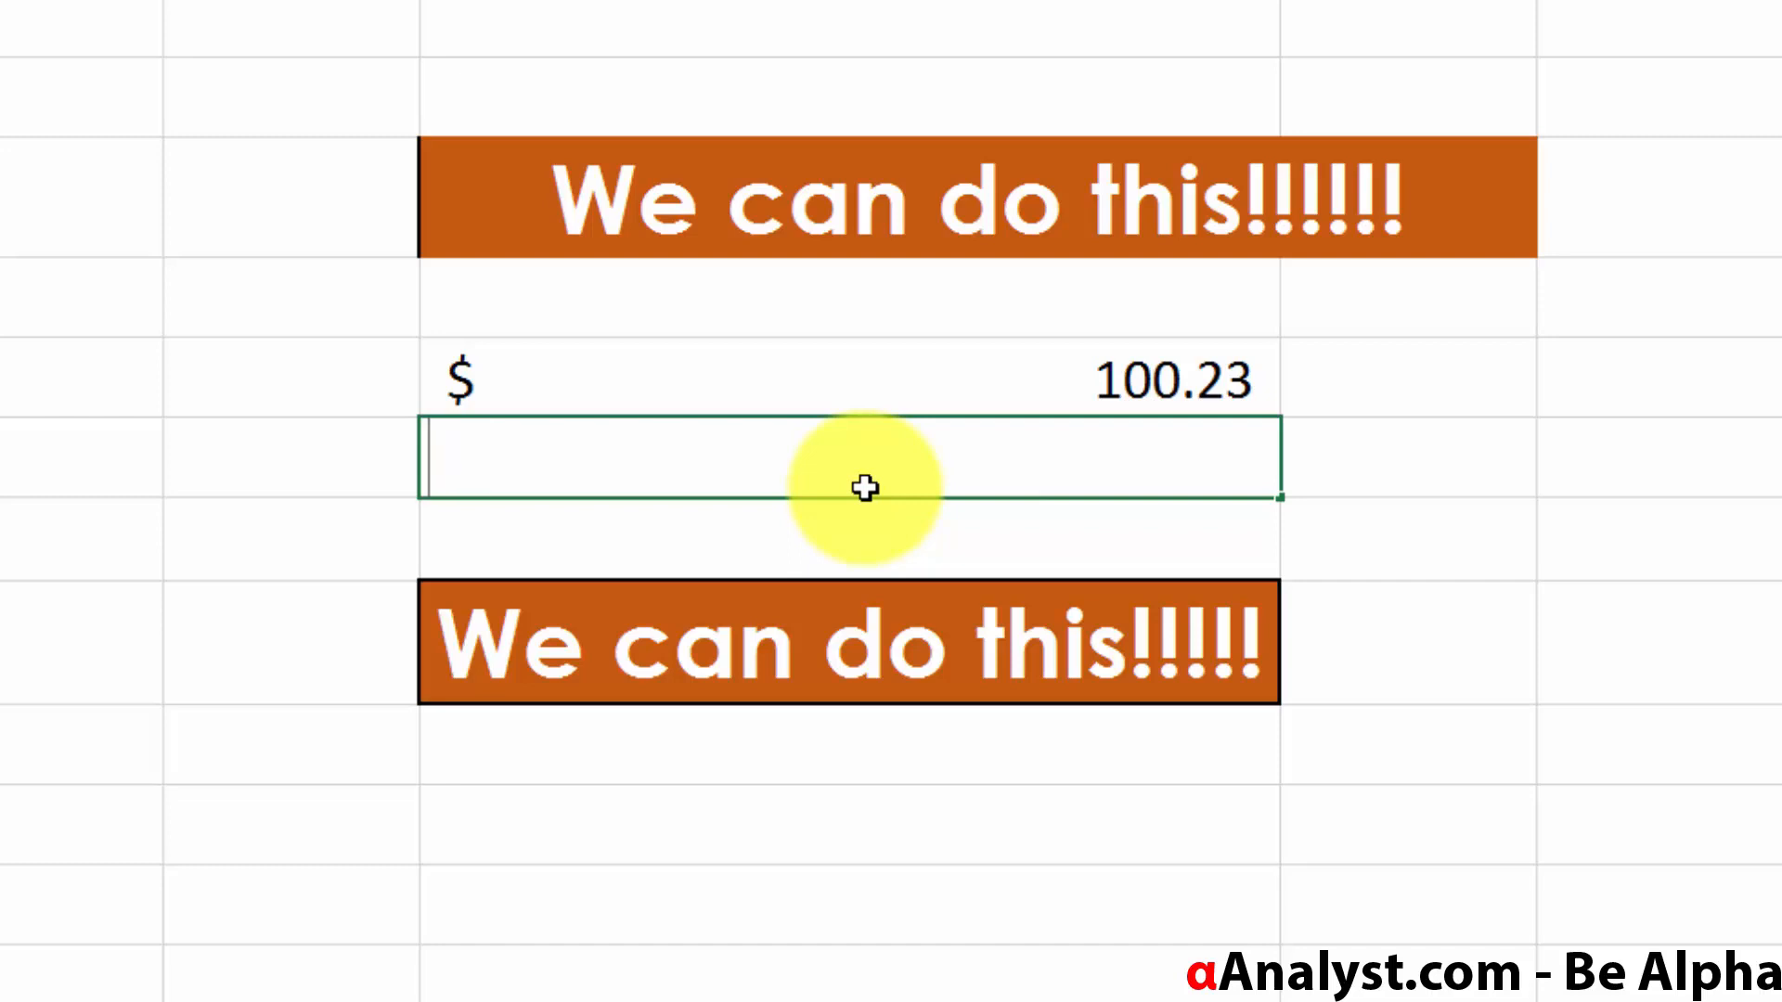
{"action": "key", "text": "Return"}
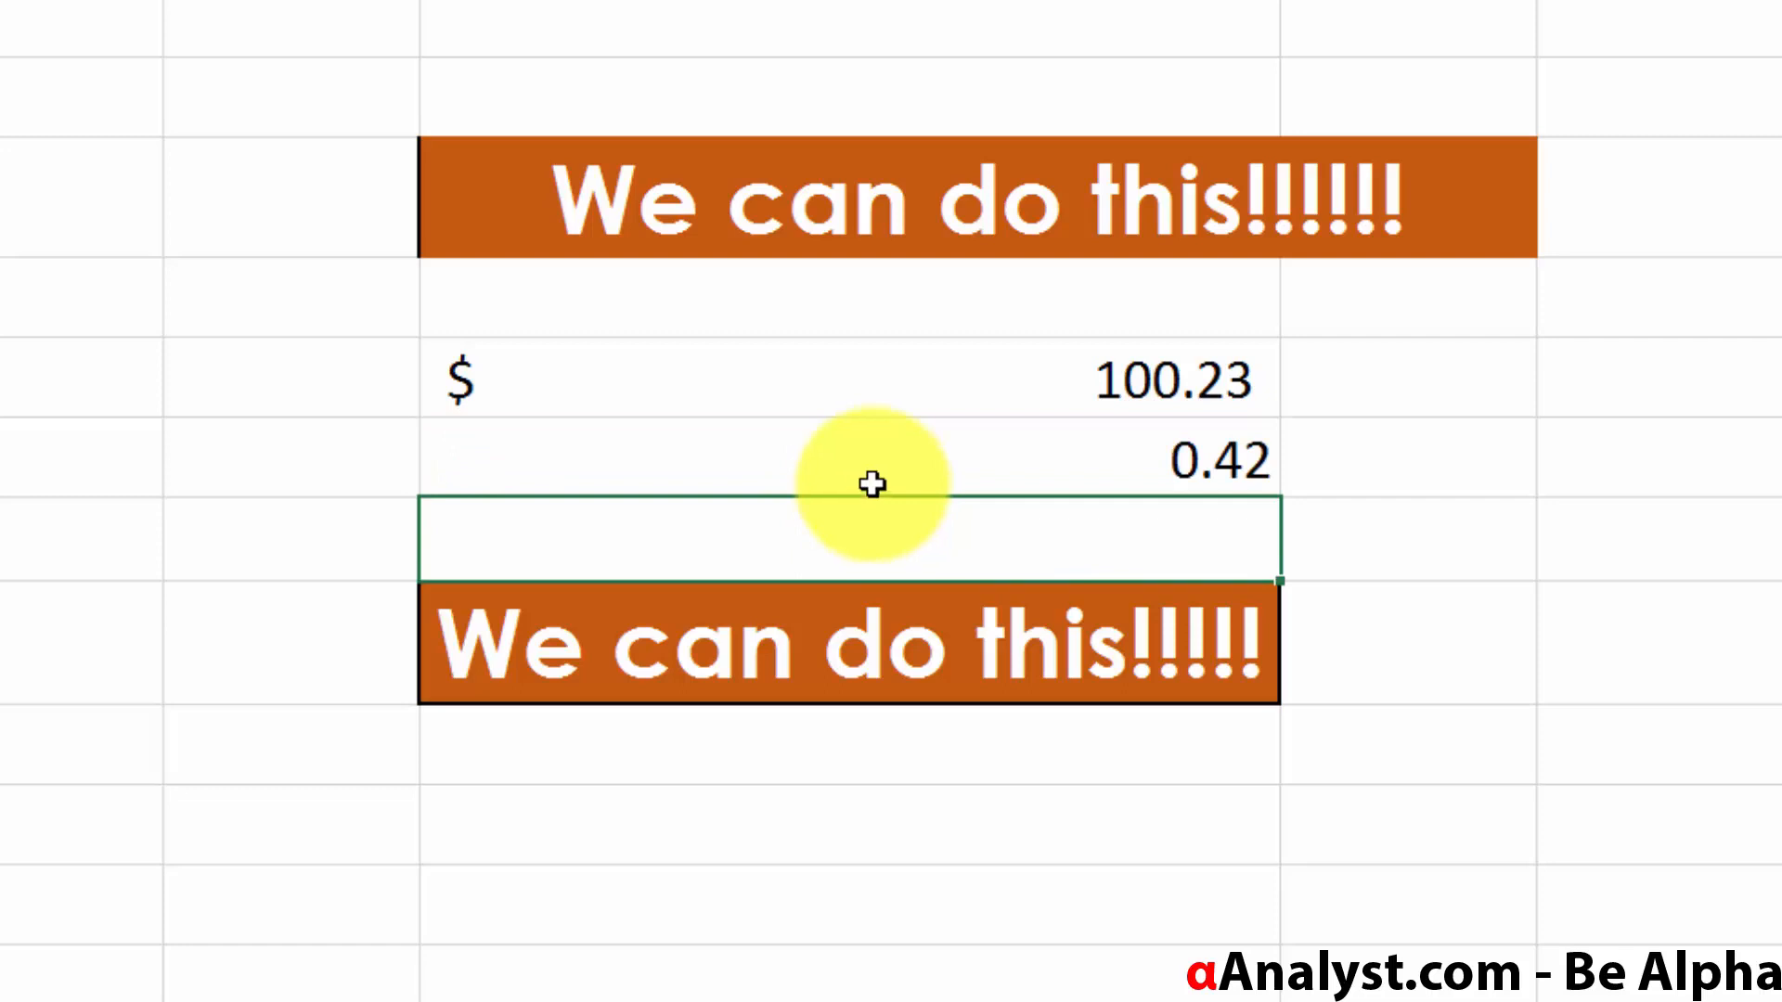
{"action": "left_click", "coordinate": [983, 437]}
{"action": "right_click", "coordinate": [984, 438]}
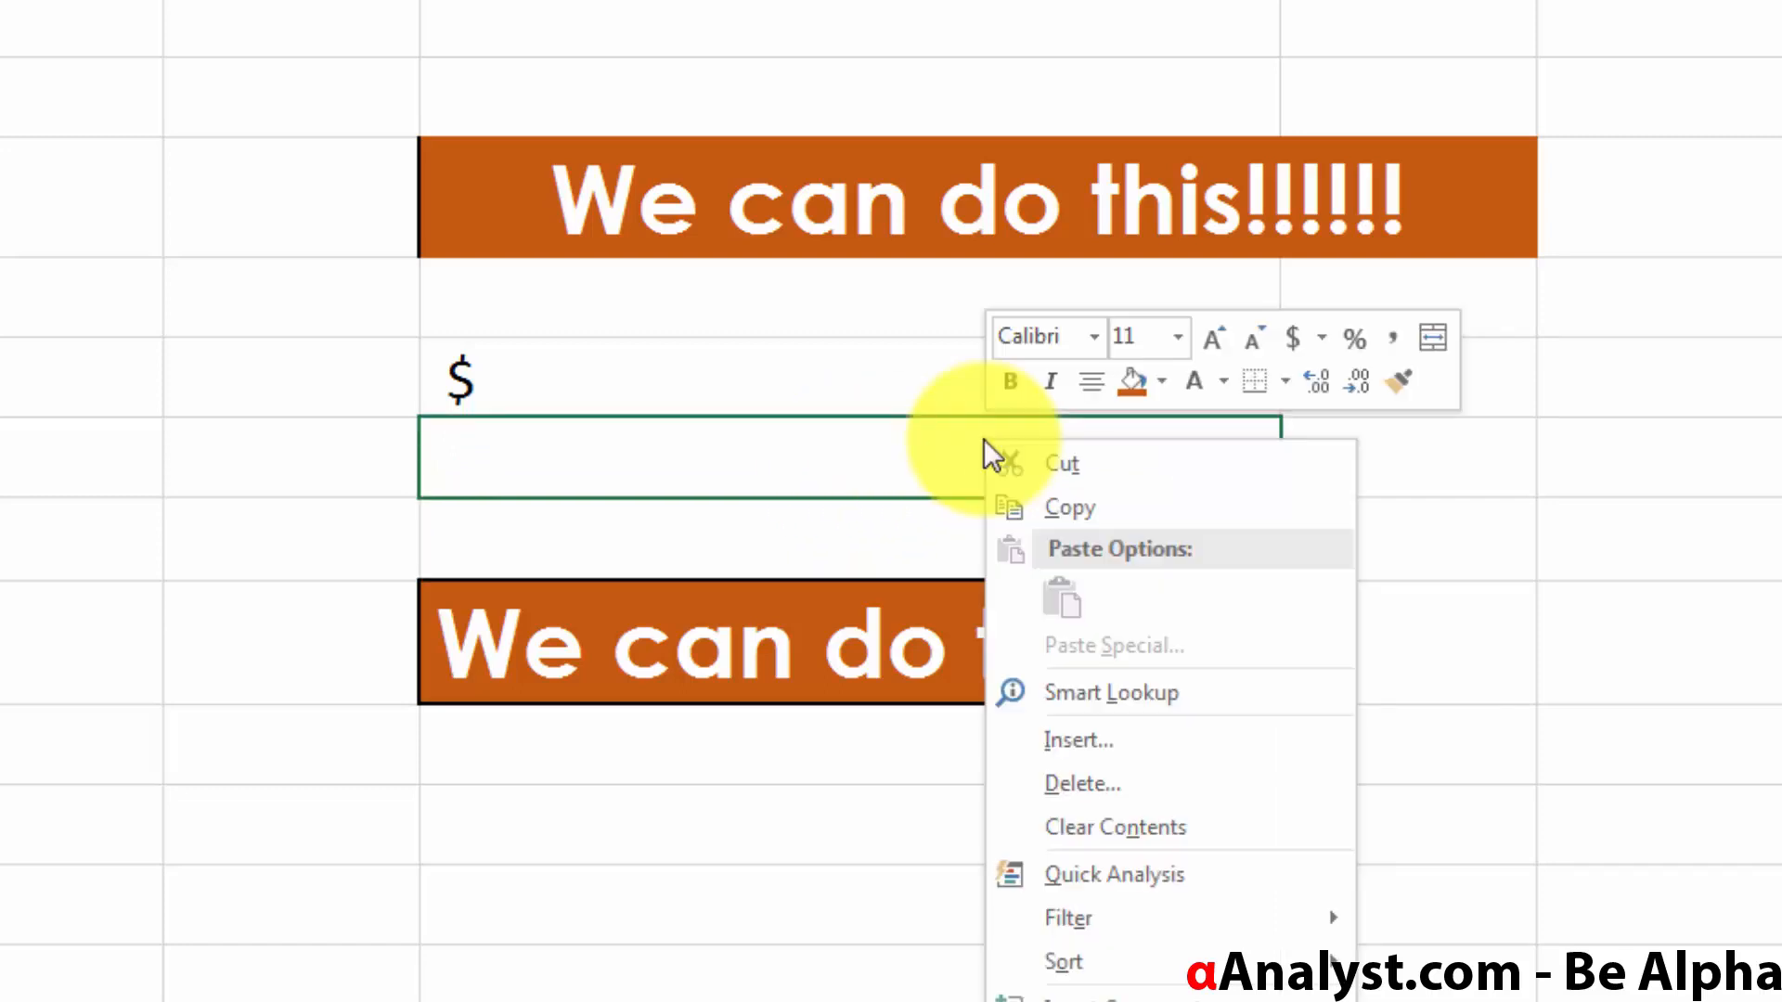
{"action": "left_click", "coordinate": [1354, 339]}
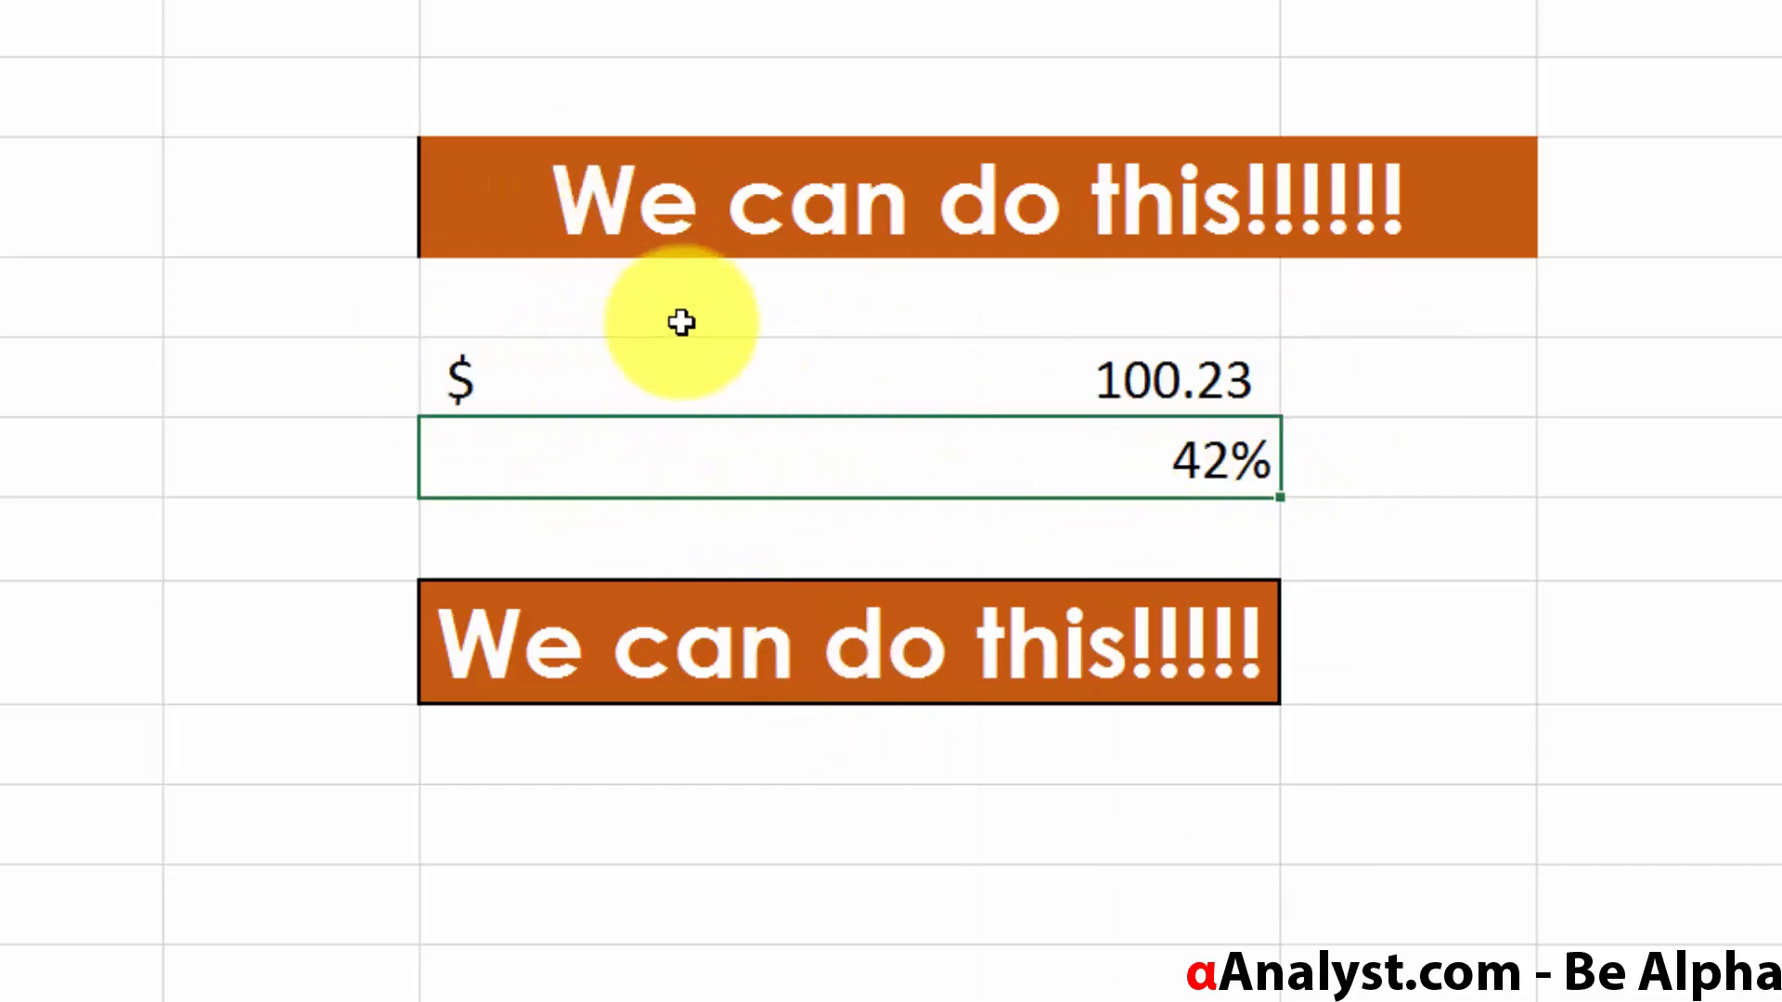
- Open the formatting options for the merged text cell E14
{"action": "right_click", "coordinate": [698, 232]}
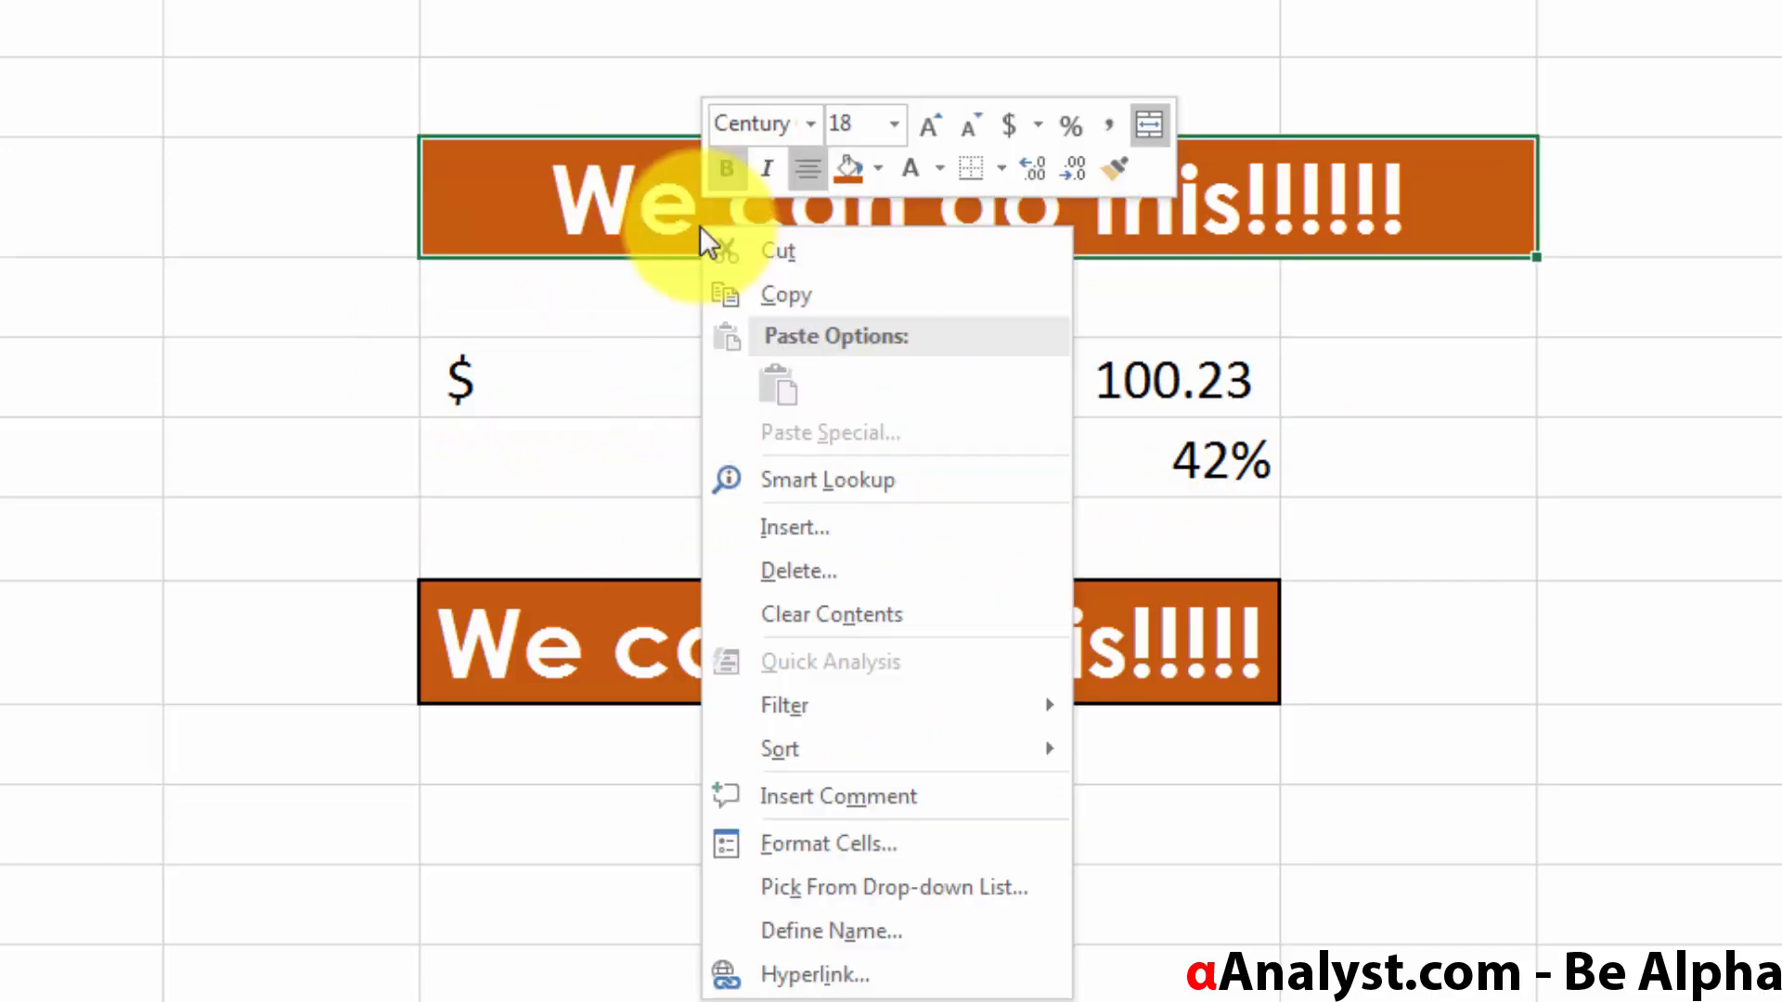